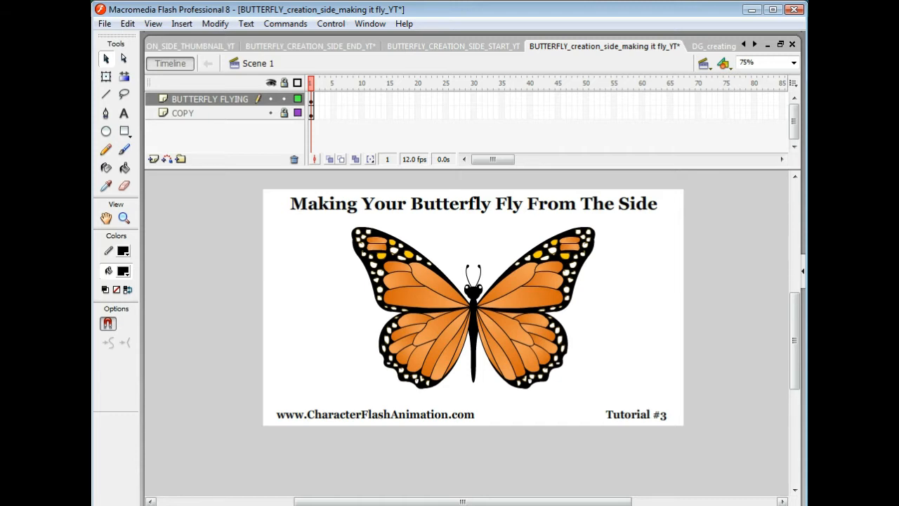
# - Break apart the butterfly symbol on the stage into its separate wings and body
pyautogui.click(732, 303)
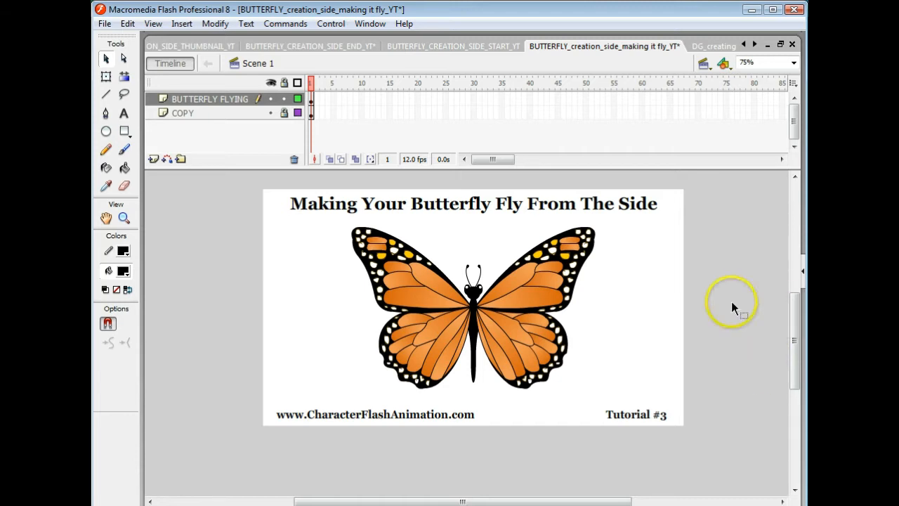
pyautogui.rightClick(524, 310)
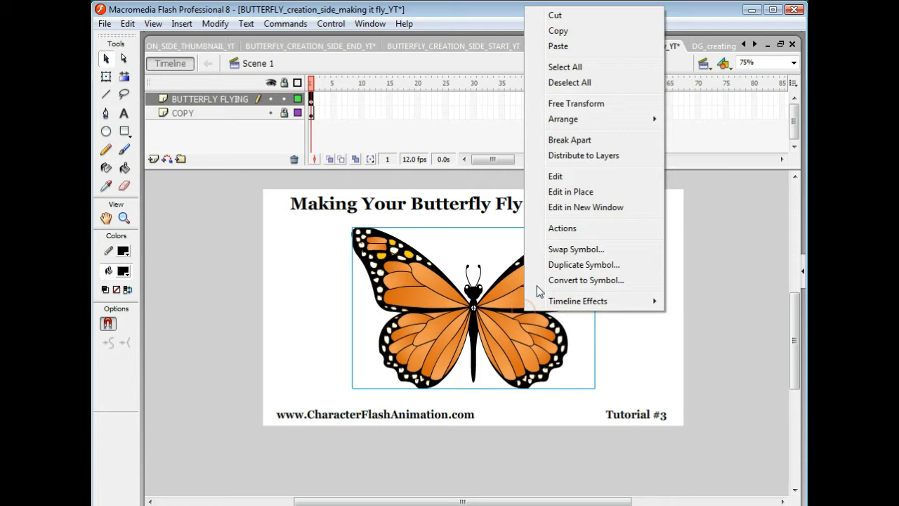
pyautogui.click(550, 143)
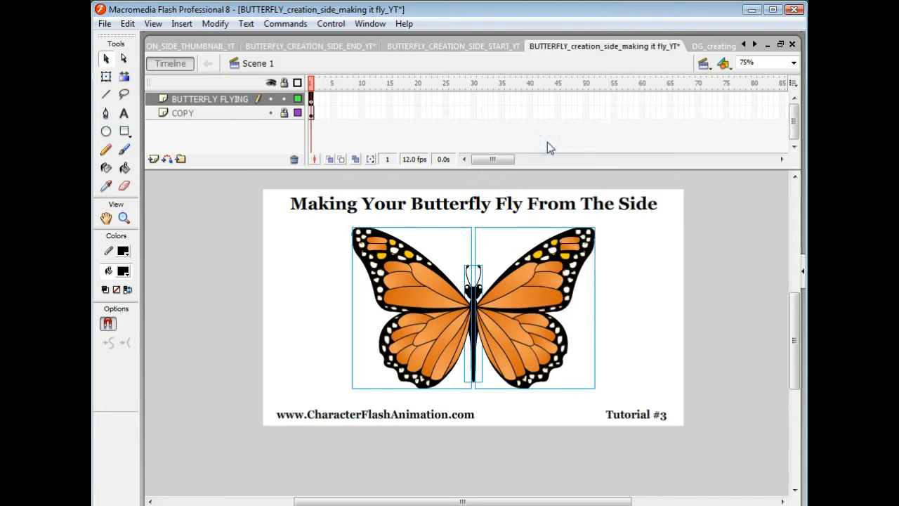
pyautogui.click(674, 257)
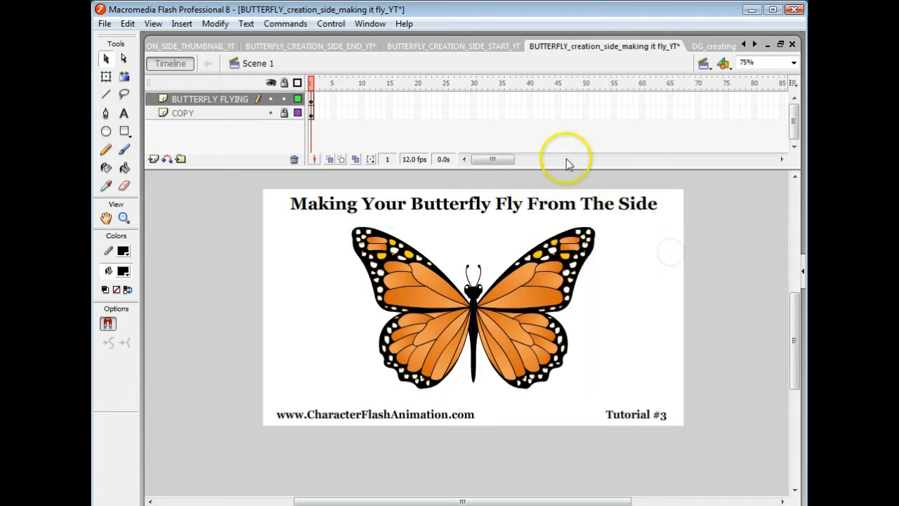
# - Add two new layers above the BUTTERFLY FLYING layer
pyautogui.click(211, 99)
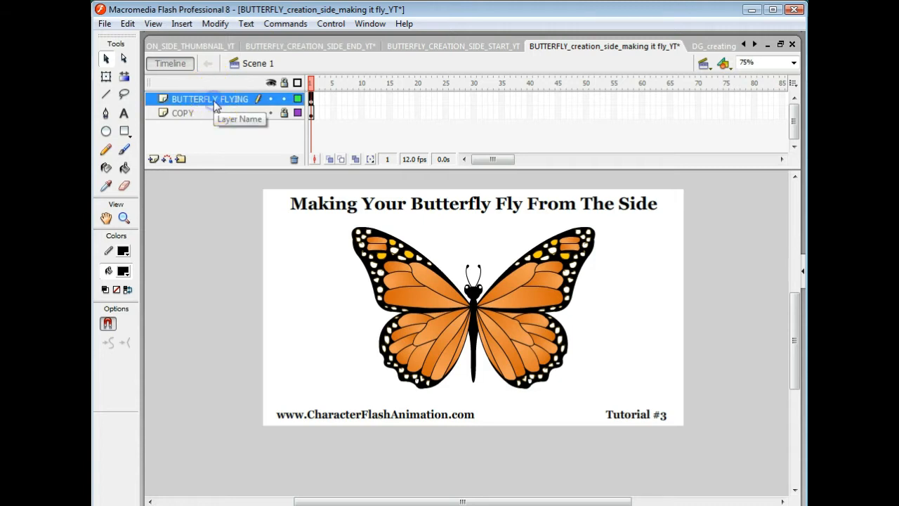
pyautogui.click(154, 159)
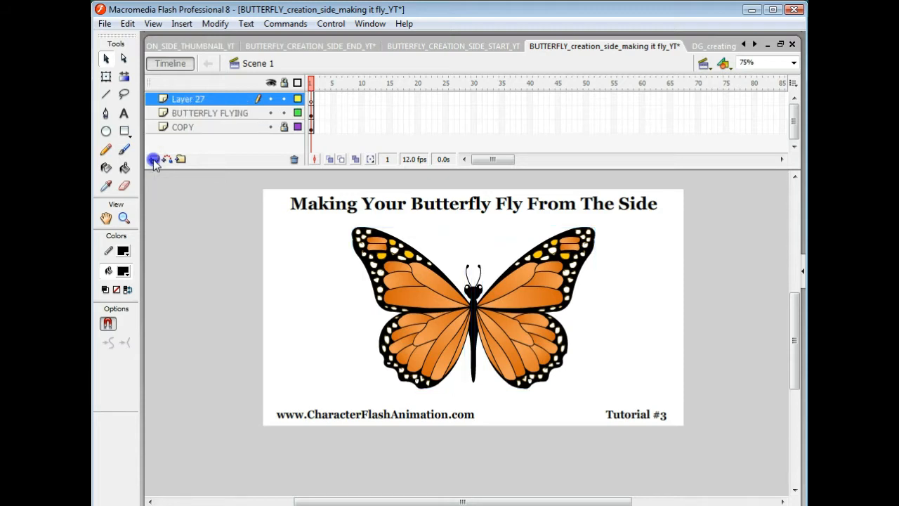
pyautogui.click(153, 159)
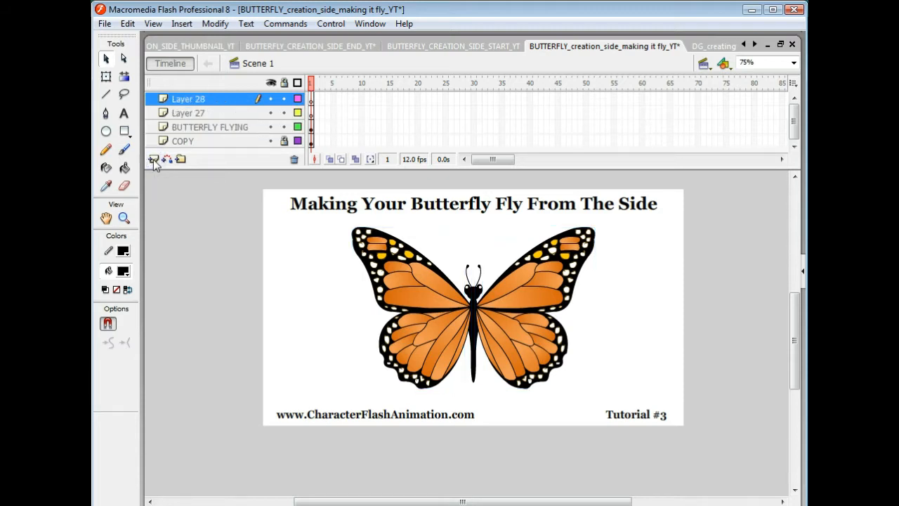
# - Rename the BUTTERFLY FLYING layer to WING 2, the layer above it to BODY and the uppermost layer to WING 1
pyautogui.doubleClick(208, 129)
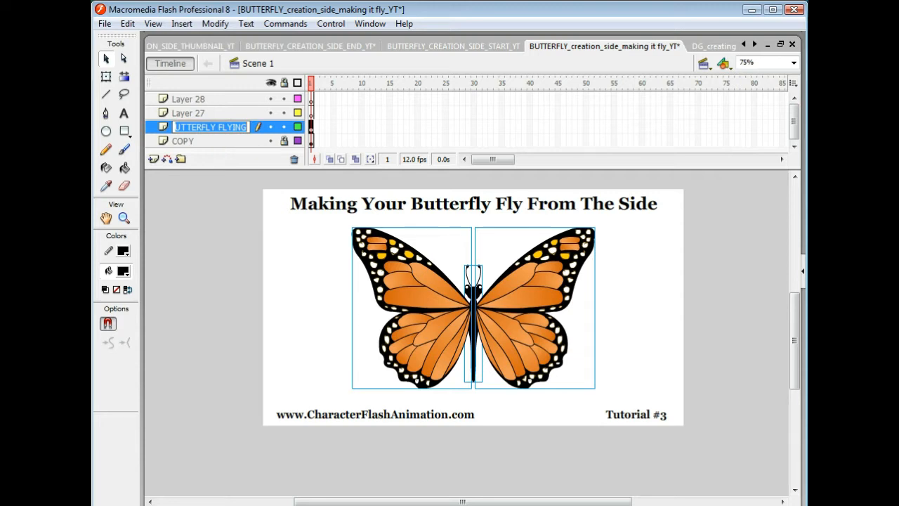
pyautogui.write('WING 2')
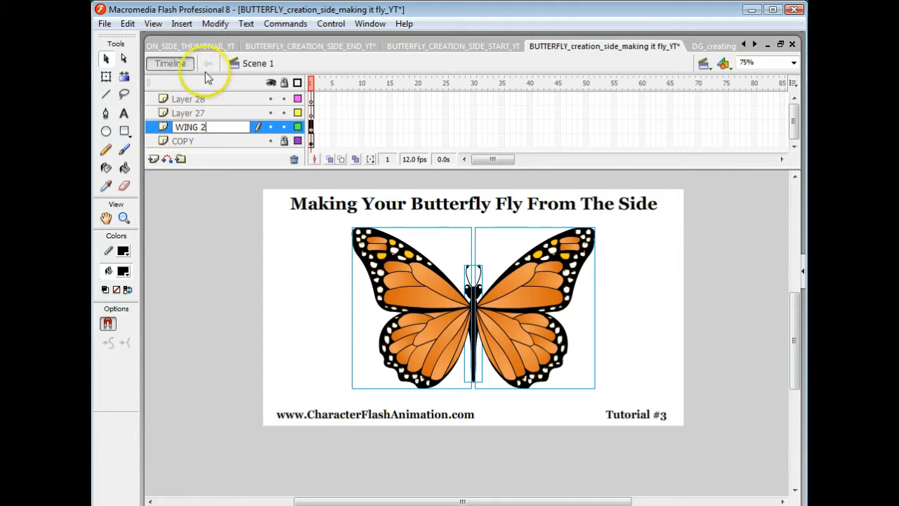
pyautogui.doubleClick(190, 111)
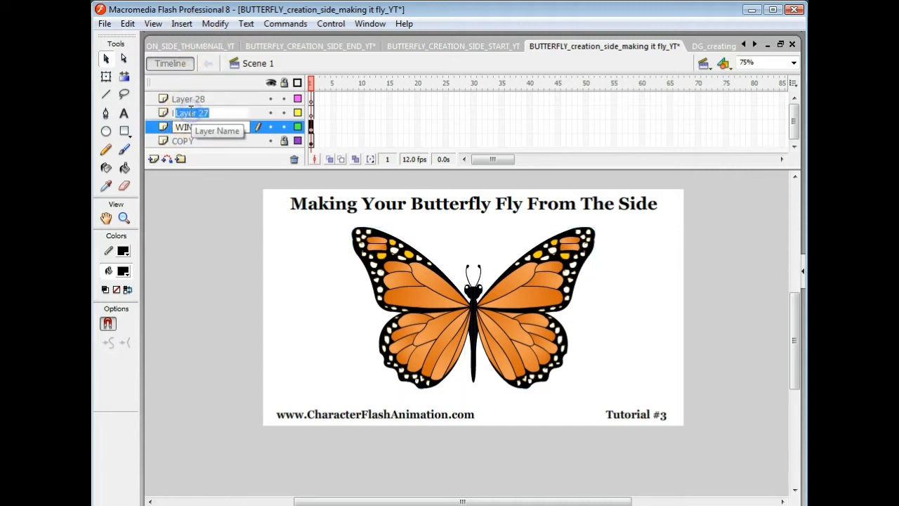
pyautogui.write('BO')
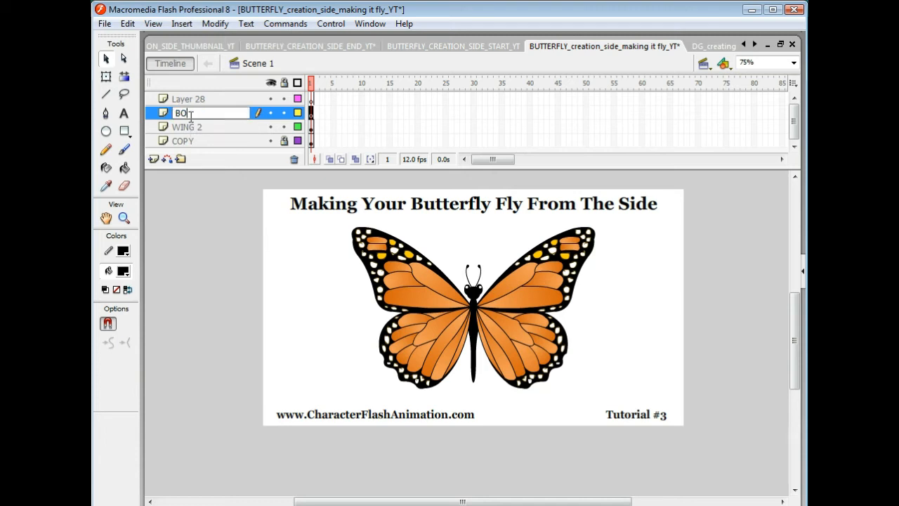
pyautogui.write('DY')
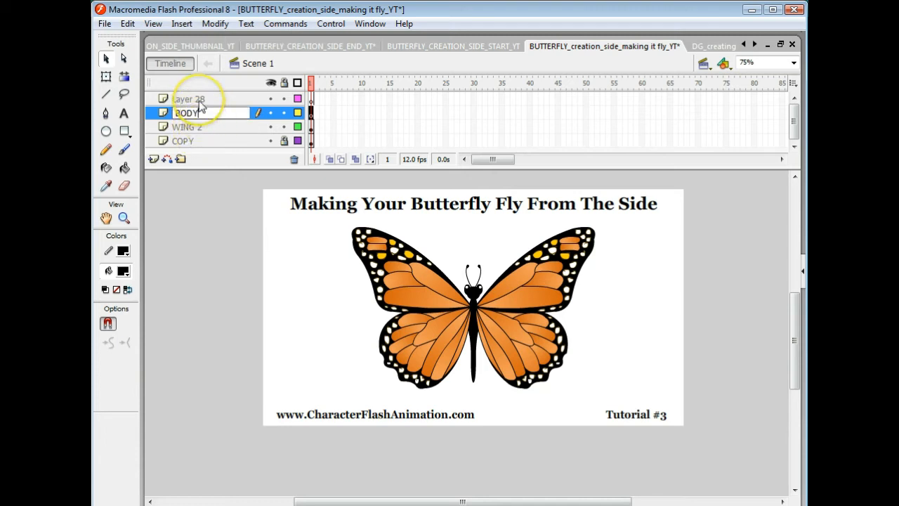
pyautogui.doubleClick(199, 100)
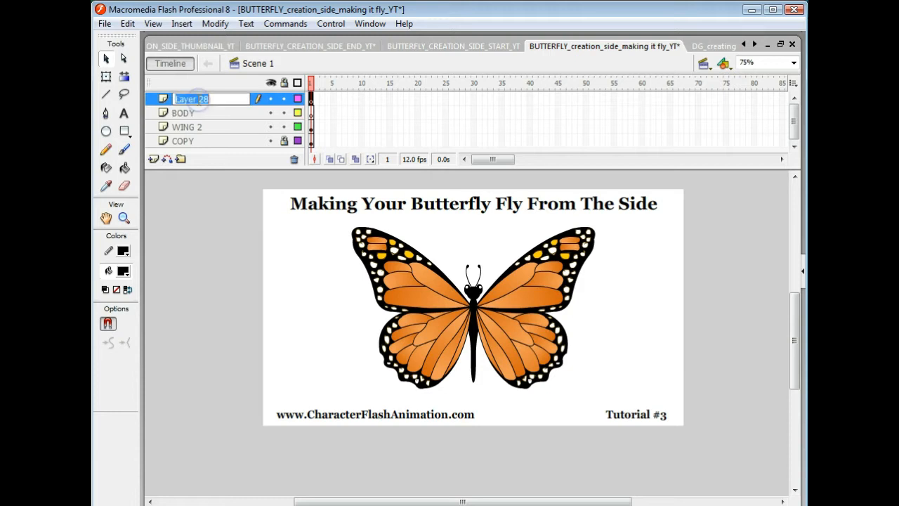
pyautogui.write('W')
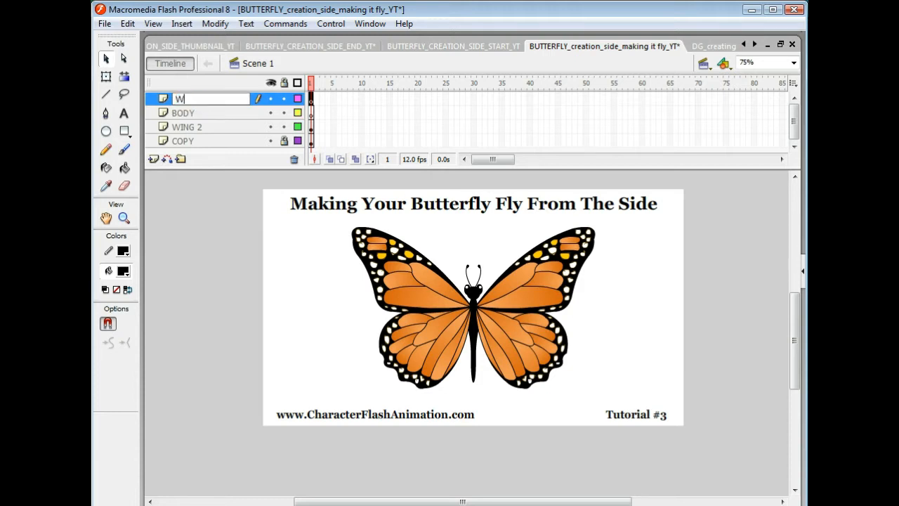
pyautogui.write('ING 1')
pyautogui.click(207, 188)
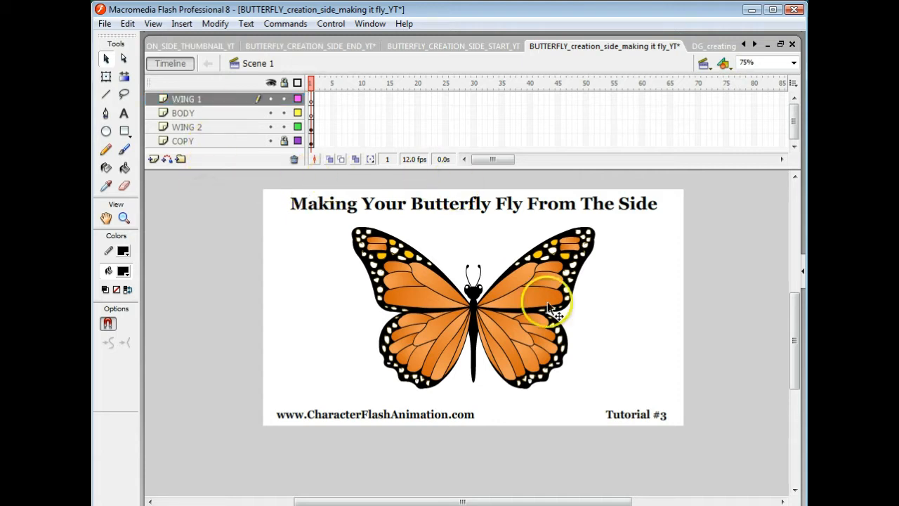
# - Cut the butterfly's body from the WING 2 layer and paste it in place on the BODY layer
pyautogui.click(473, 328)
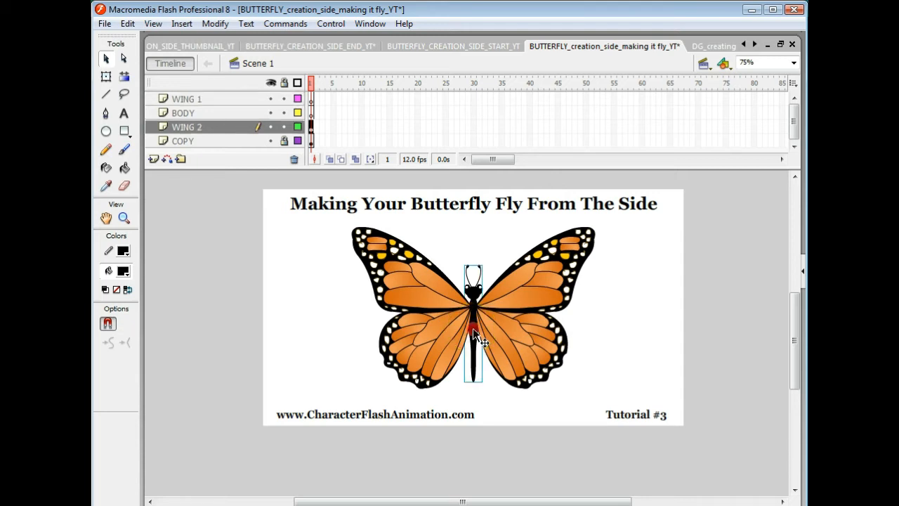
pyautogui.rightClick(473, 328)
pyautogui.click(502, 123)
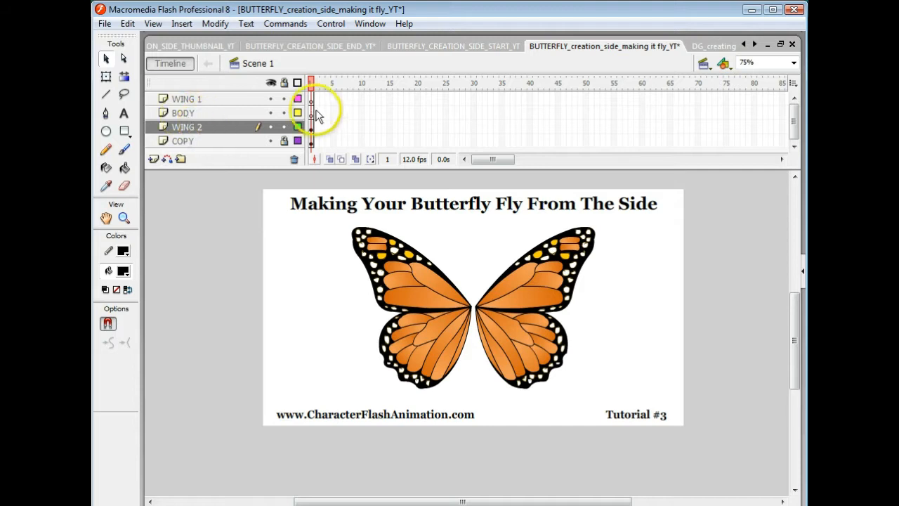
pyautogui.rightClick(311, 113)
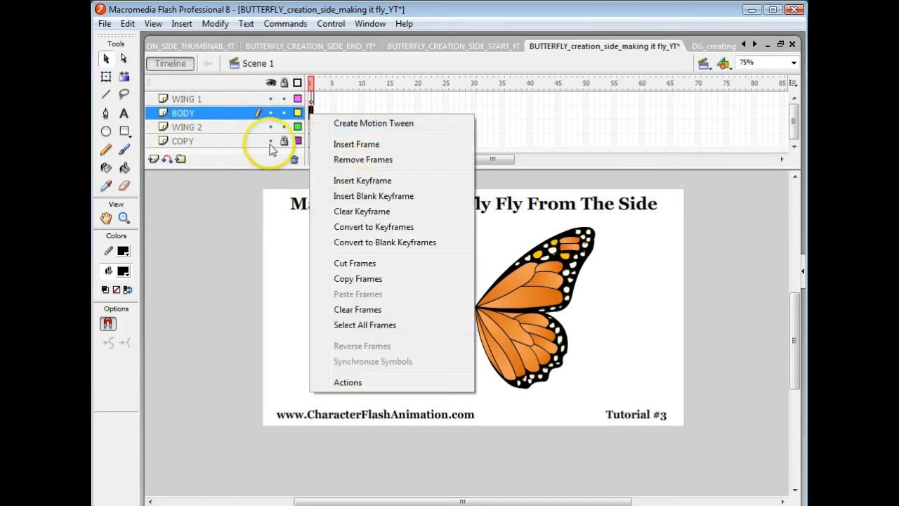
pyautogui.click(126, 23)
pyautogui.click(174, 124)
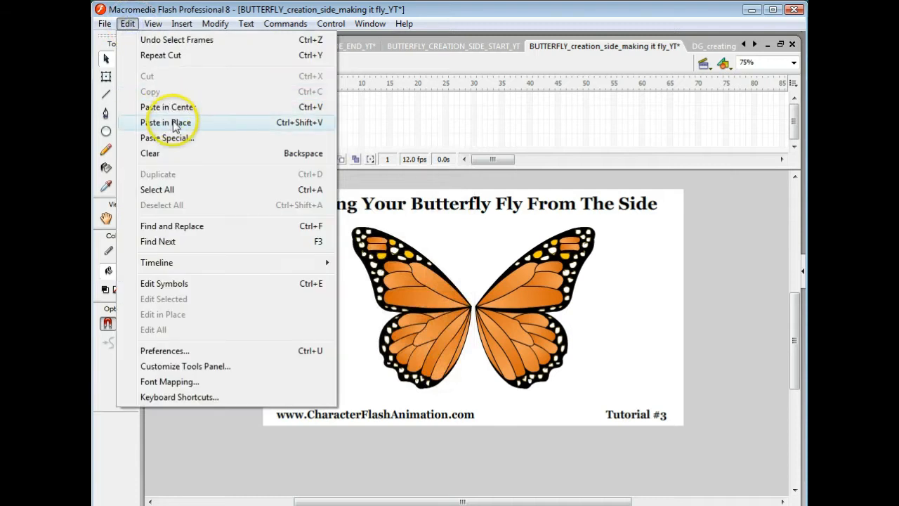
# - Cut the butterfly's left wing from the WING 2 layer and paste it in place on the WING 1 layer
pyautogui.click(424, 295)
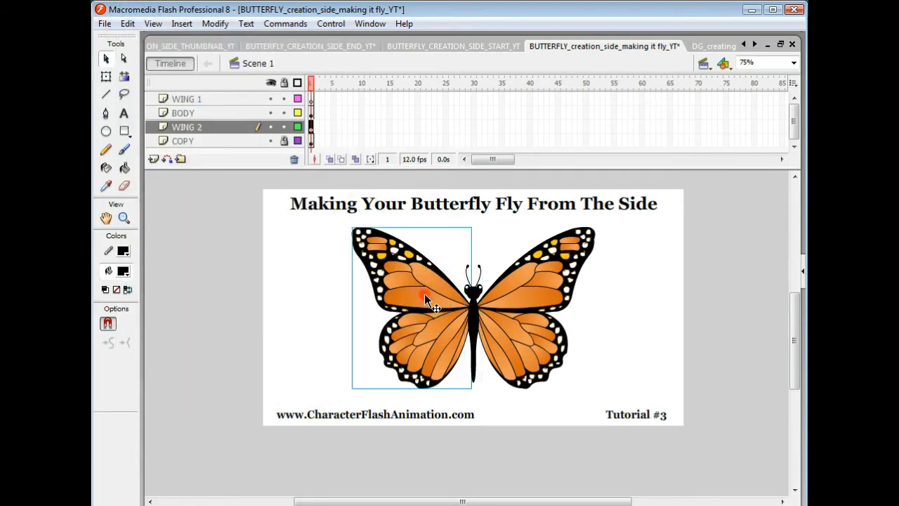
pyautogui.rightClick(424, 295)
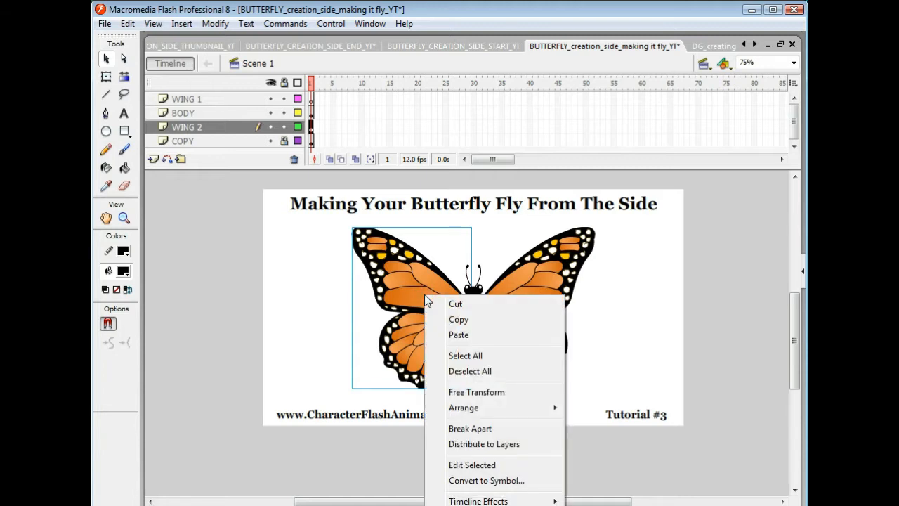
pyautogui.click(457, 307)
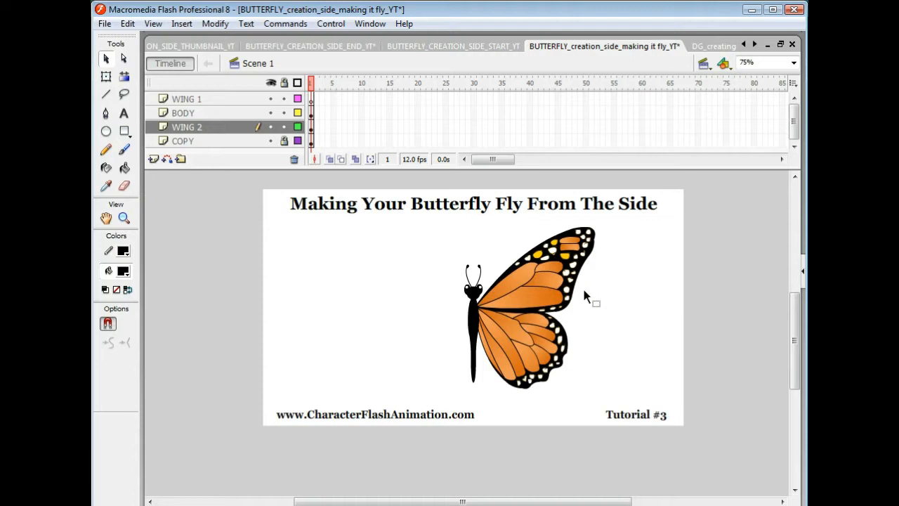
pyautogui.click(194, 102)
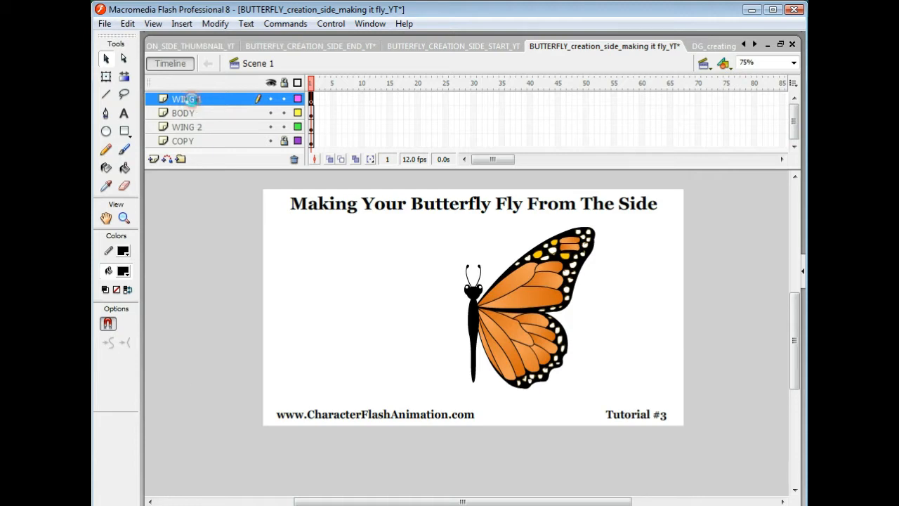
pyautogui.rightClick(192, 100)
pyautogui.click(127, 24)
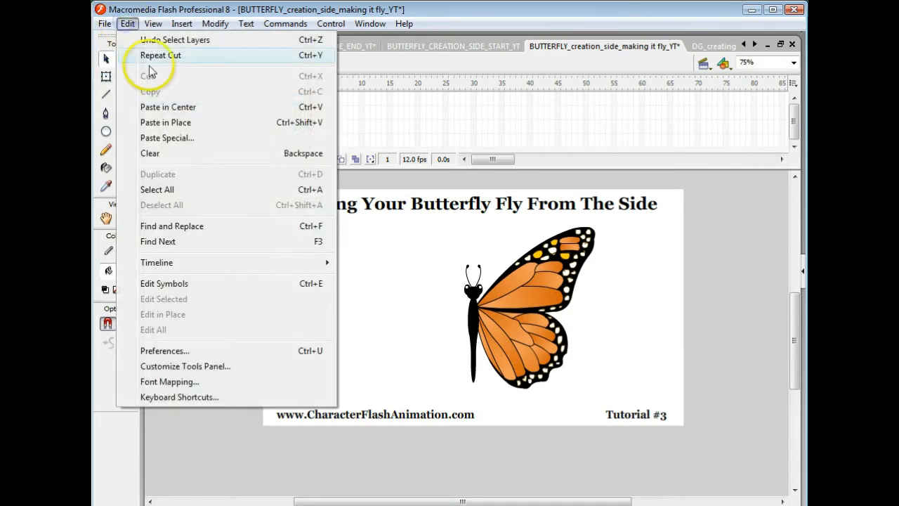
pyautogui.click(166, 124)
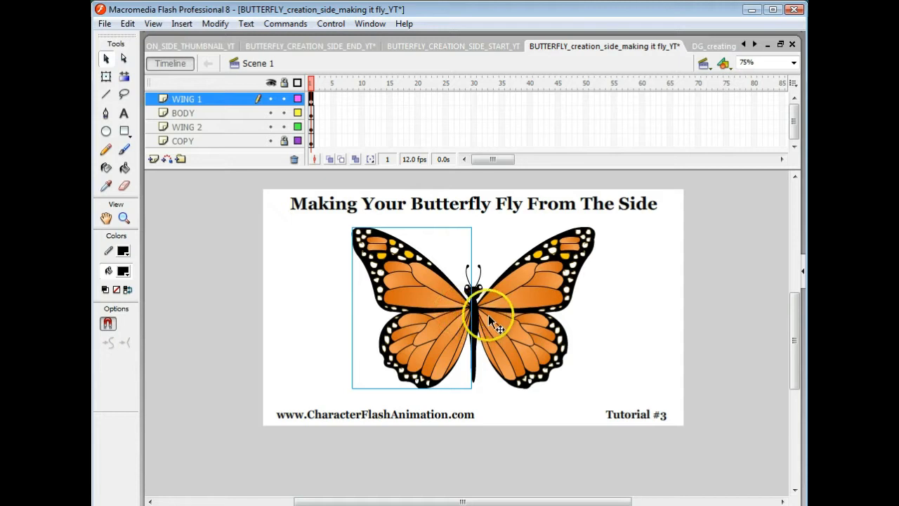
pyautogui.click(673, 279)
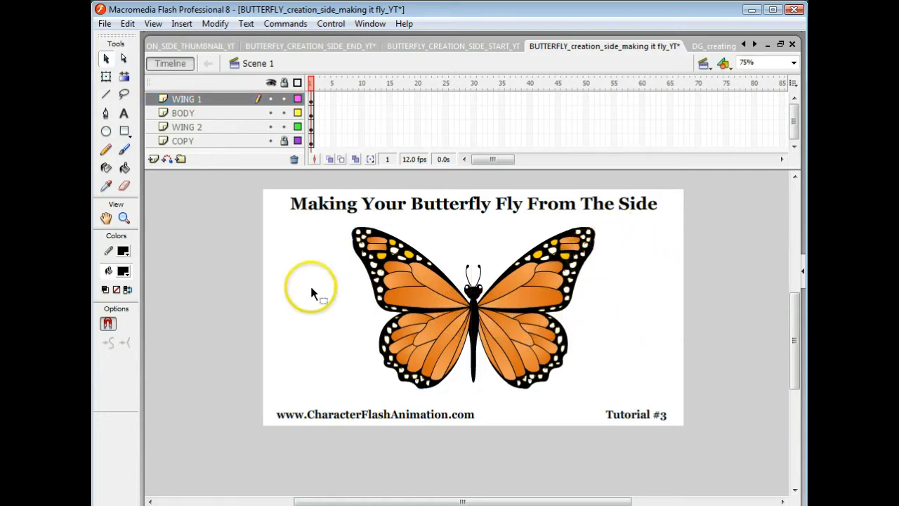
# - Scale both wings and the body together to about two-thirds of their size and move the butterfly back near the stage's centre
pyautogui.click(329, 224)
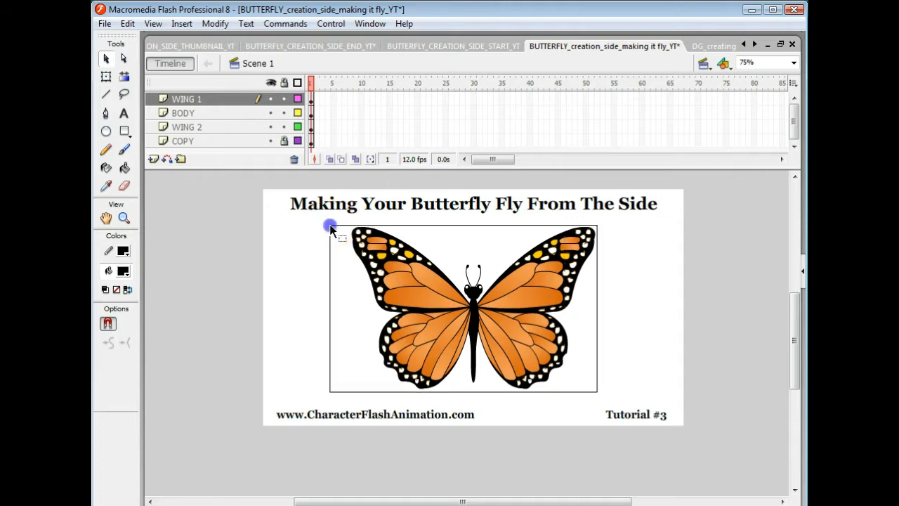
pyautogui.moveTo(329, 224); pyautogui.dragTo(596, 388)
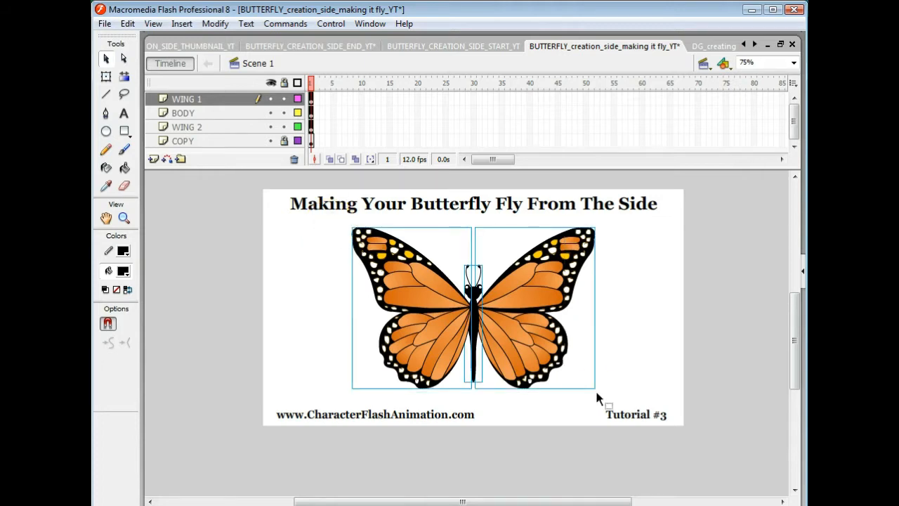
pyautogui.press('q')
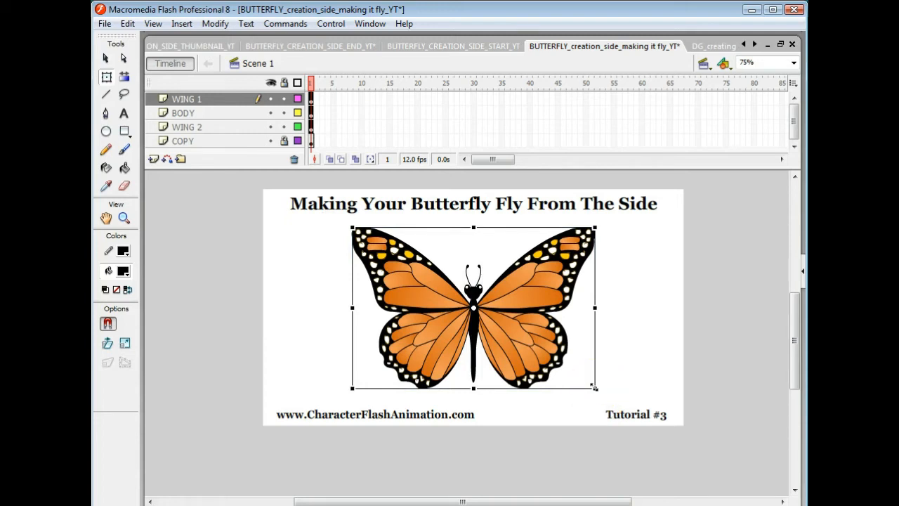
pyautogui.moveTo(594, 387); pyautogui.dragTo(508, 330)
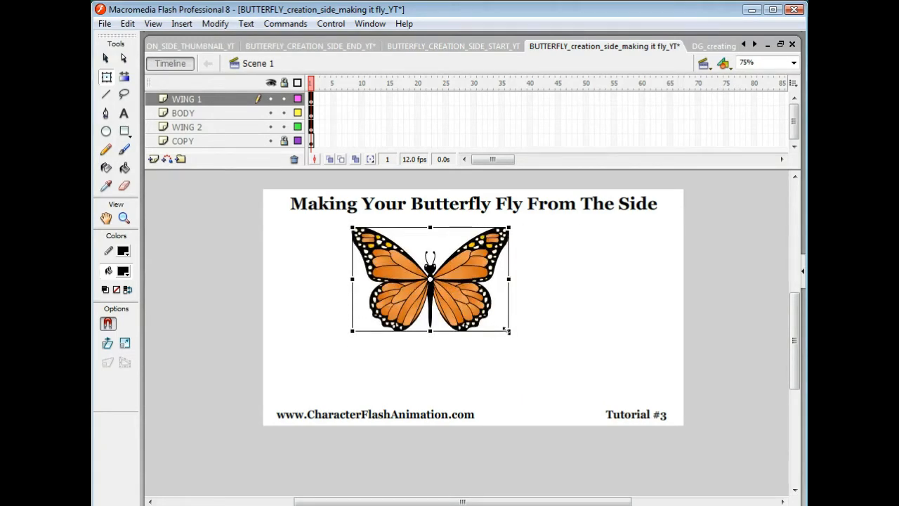
pyautogui.click(447, 304)
pyautogui.moveTo(446, 303); pyautogui.dragTo(480, 323)
pyautogui.click(637, 301)
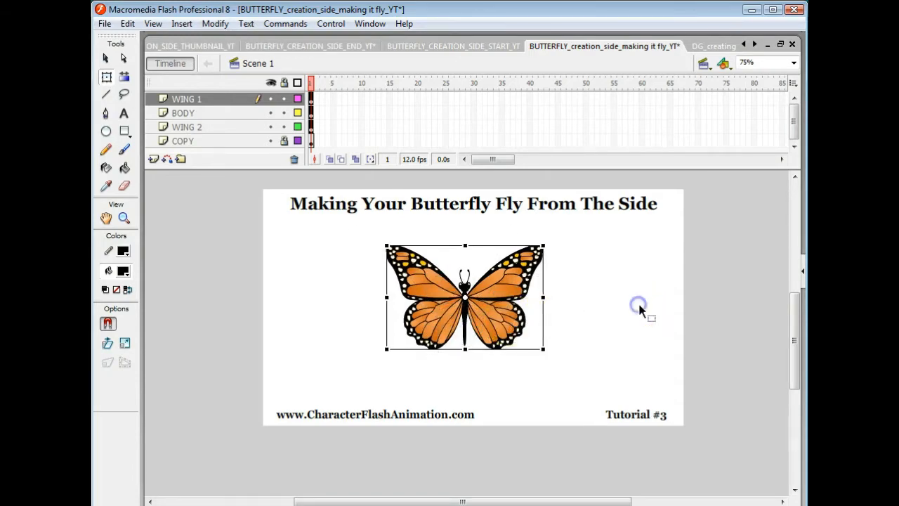
pyautogui.click(718, 306)
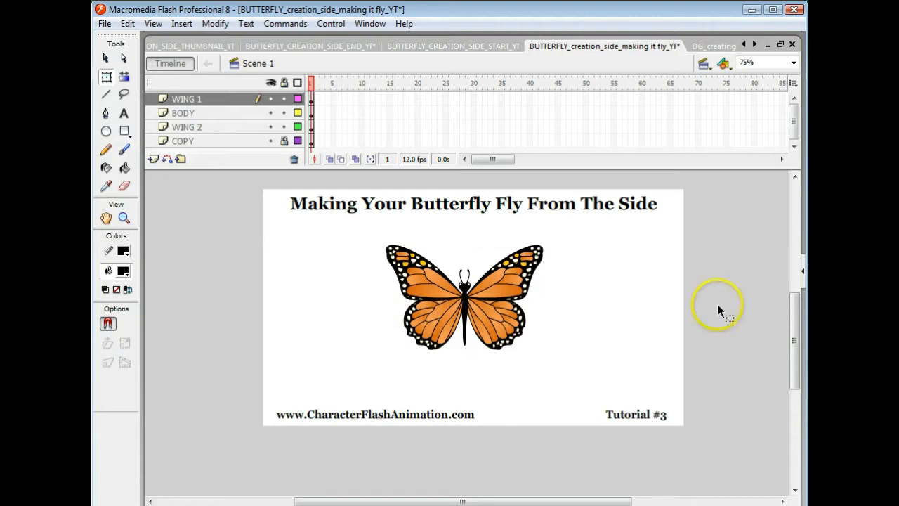
# - Rotate the whole butterfly about 60 degrees counterclockwise so its head points to the upper left
pyautogui.click(491, 295)
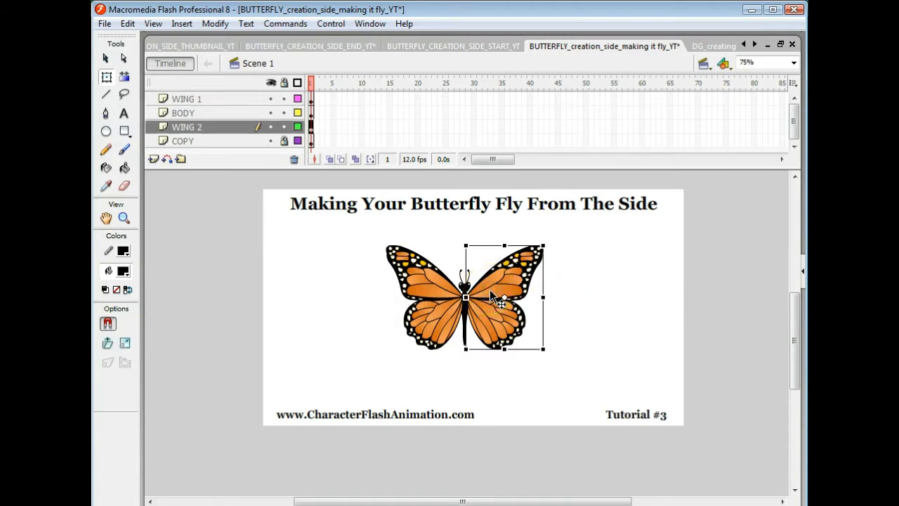
pyautogui.click(358, 246)
pyautogui.moveTo(356, 220); pyautogui.dragTo(574, 372)
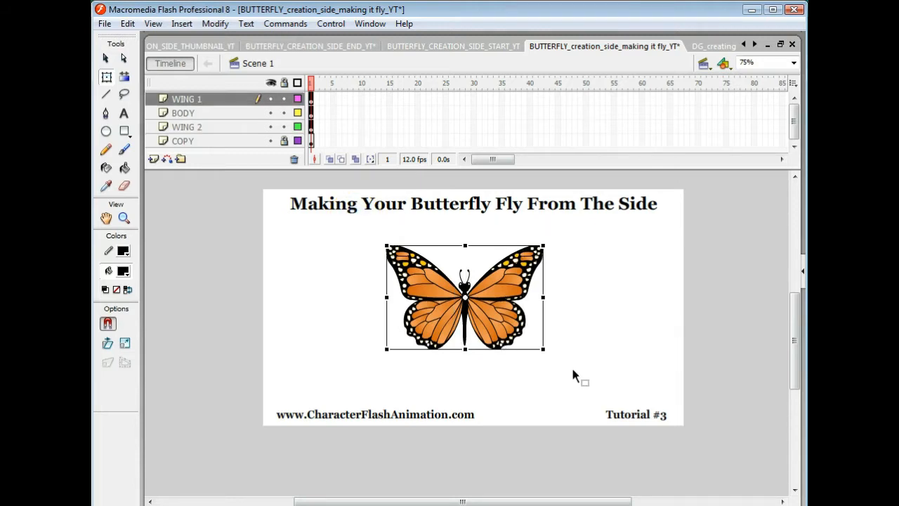
pyautogui.click(569, 366)
pyautogui.moveTo(551, 352)
pyautogui.mouseDown()
pyautogui.moveTo(566, 276)
pyautogui.moveTo(557, 251)
pyautogui.moveTo(569, 266)
pyautogui.mouseUp()
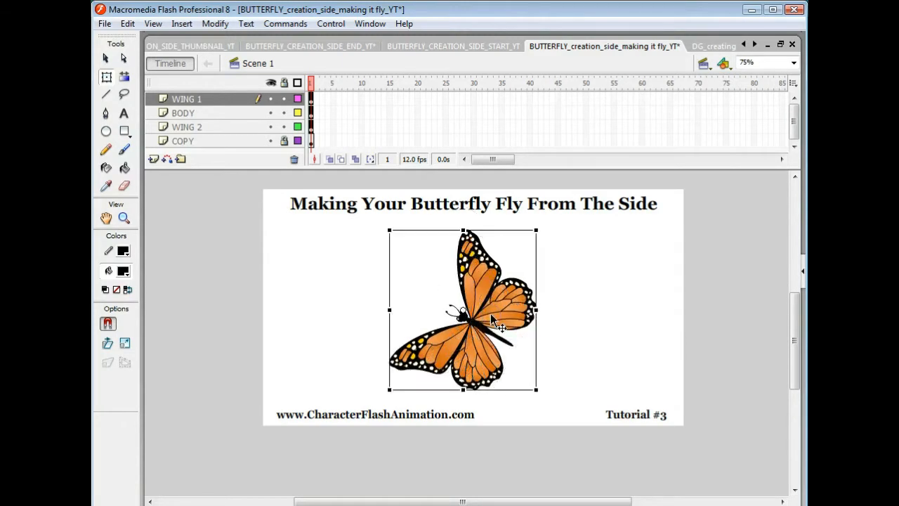
# - Move the whole butterfly slightly up, and flip its lower wing on the WING 1 layer vertically
pyautogui.click(486, 323)
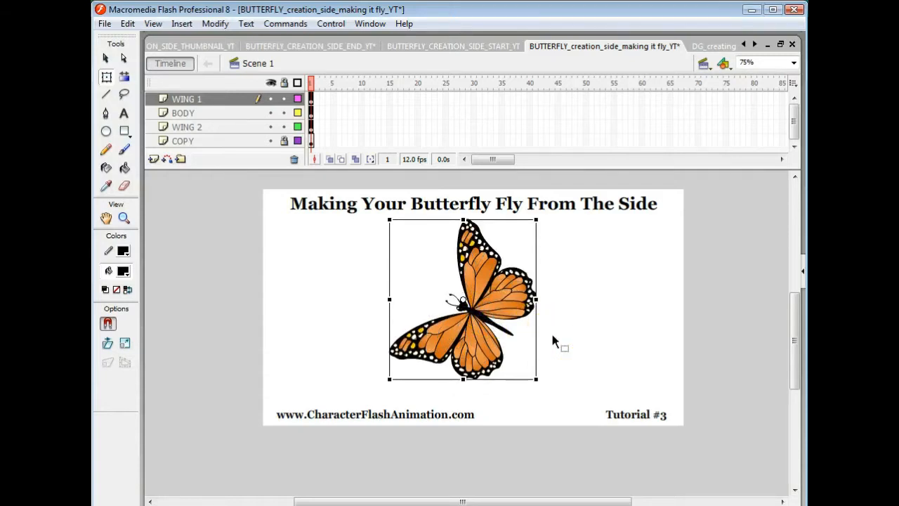
pyautogui.click(553, 340)
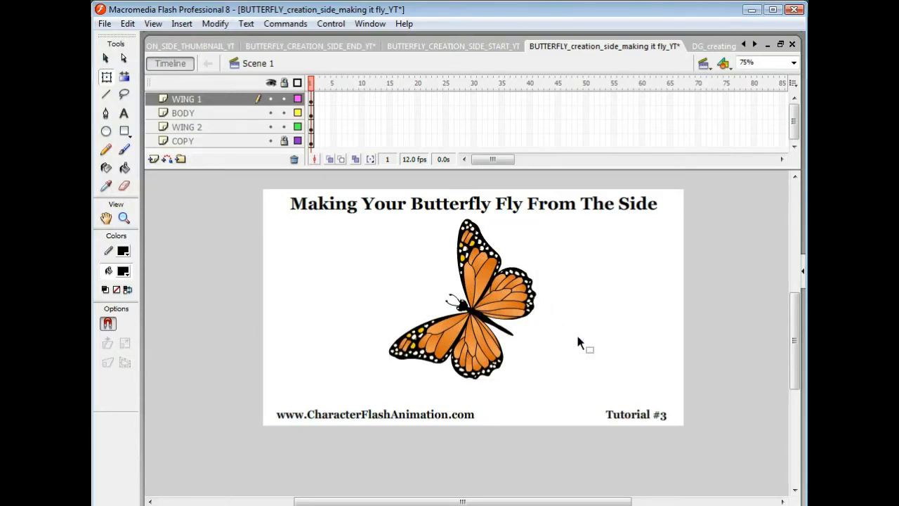
pyautogui.click(482, 355)
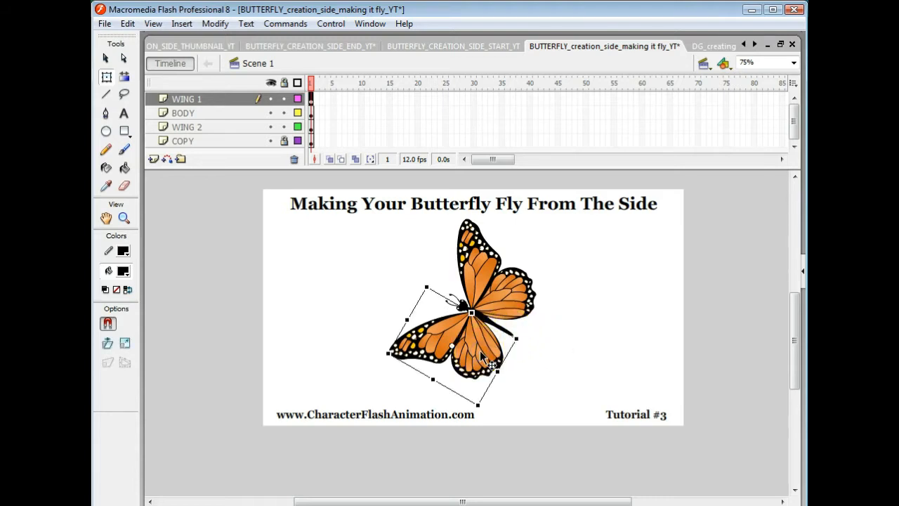
pyautogui.click(216, 28)
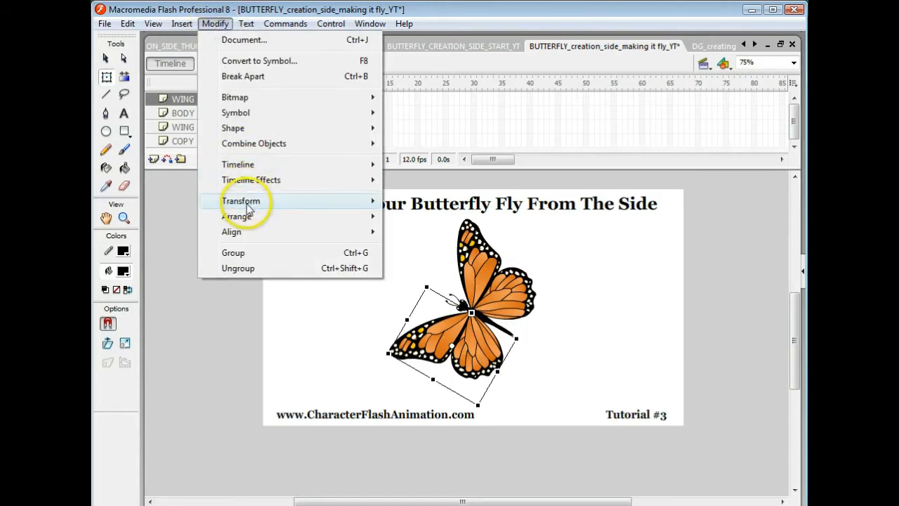
pyautogui.moveTo(249, 208)
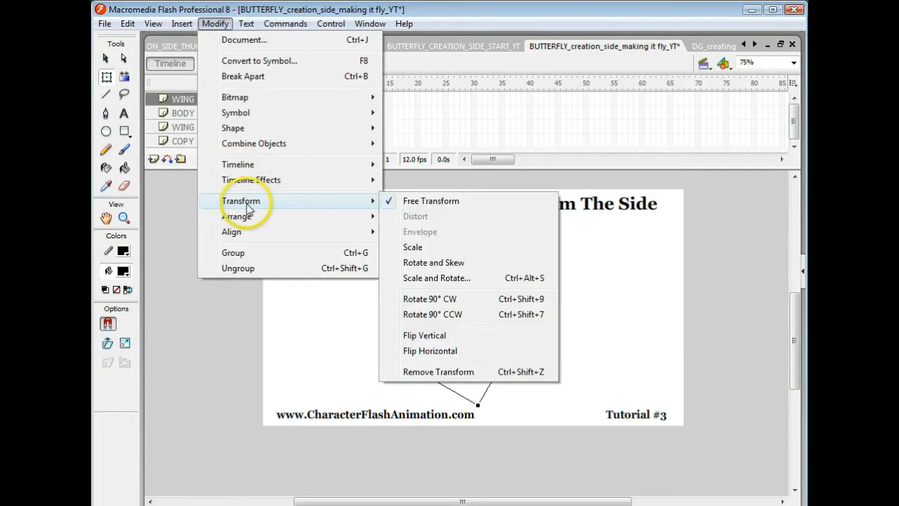
pyautogui.click(430, 339)
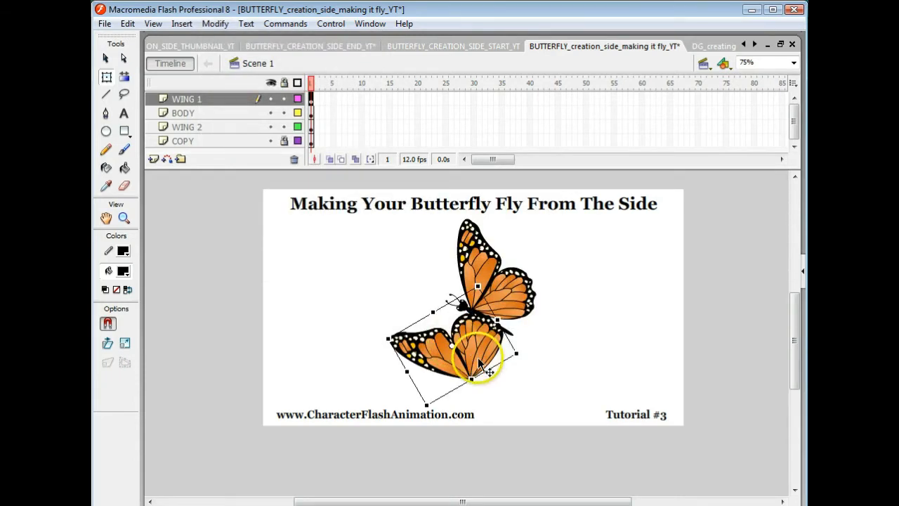
# - Move the flipped WING 1 wing up so it lies over the other wing, offset slightly to the right
pyautogui.moveTo(452, 346)
pyautogui.mouseDown()
pyautogui.moveTo(472, 375)
pyautogui.moveTo(498, 360)
pyautogui.moveTo(487, 351)
pyautogui.moveTo(540, 291)
pyautogui.moveTo(540, 274)
pyautogui.moveTo(493, 281)
pyautogui.moveTo(526, 288)
pyautogui.moveTo(521, 337)
pyautogui.mouseUp()
pyautogui.press('Left')
pyautogui.press('Left')
pyautogui.press('Left')
pyautogui.press('Left')
pyautogui.press('Left')
pyautogui.press('Left')
pyautogui.press('Left')
pyautogui.press('Left')
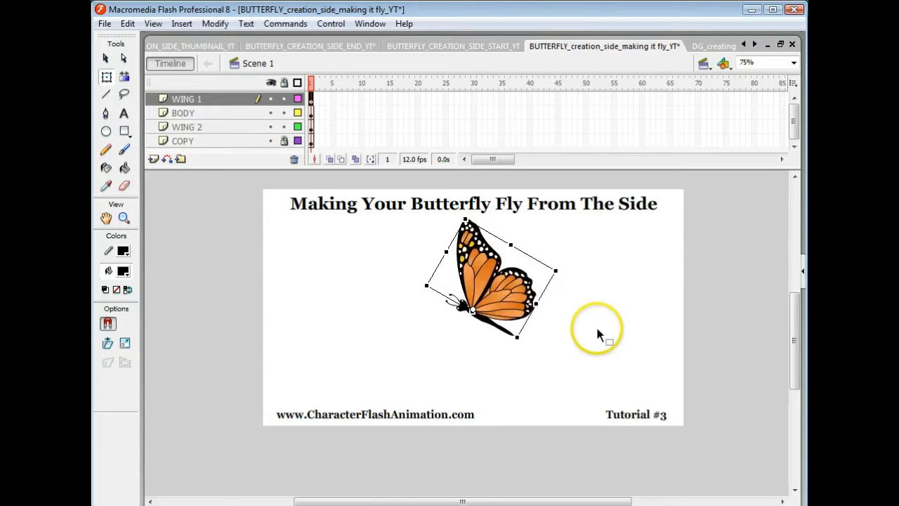
pyautogui.press('Right')
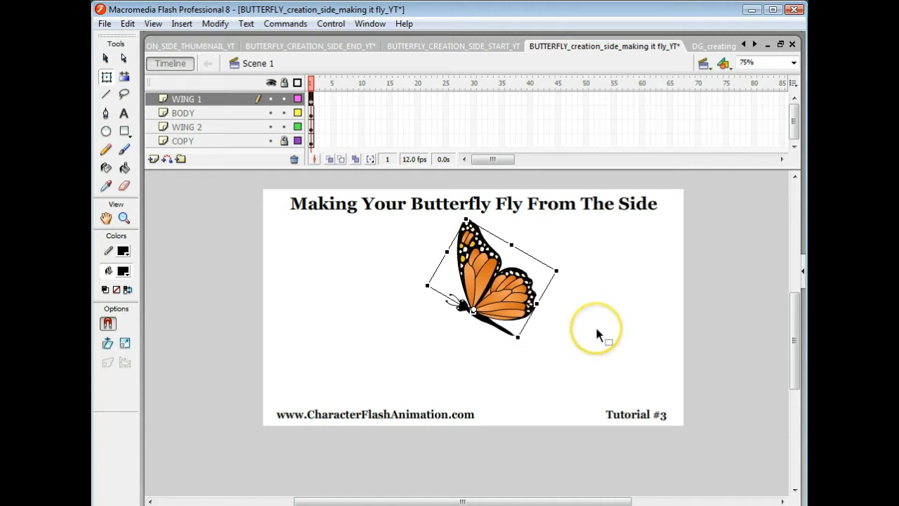
pyautogui.click(596, 334)
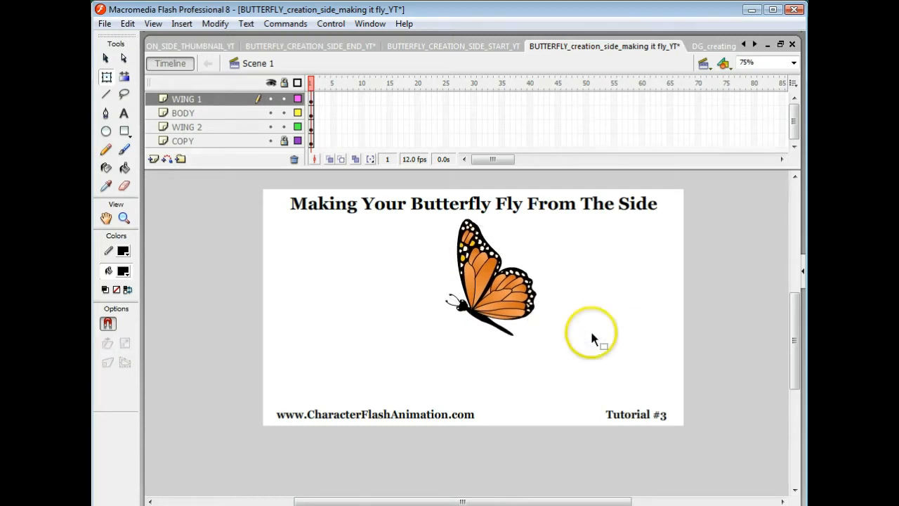
# - Move the butterfly's body left until it is completely clear of the wings
pyautogui.click(482, 318)
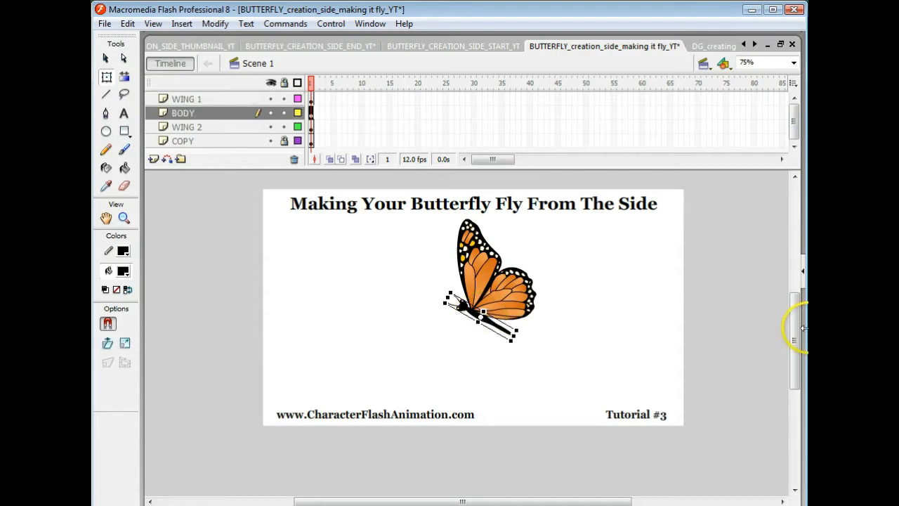
pyautogui.press('Left')
pyautogui.press('Left')
pyautogui.press('Left')
pyautogui.press('Left')
pyautogui.press('Left')
pyautogui.press('Left')
pyautogui.press('Left')
pyautogui.press('Left')
pyautogui.press('Left')
pyautogui.press('Left')
pyautogui.press('Left')
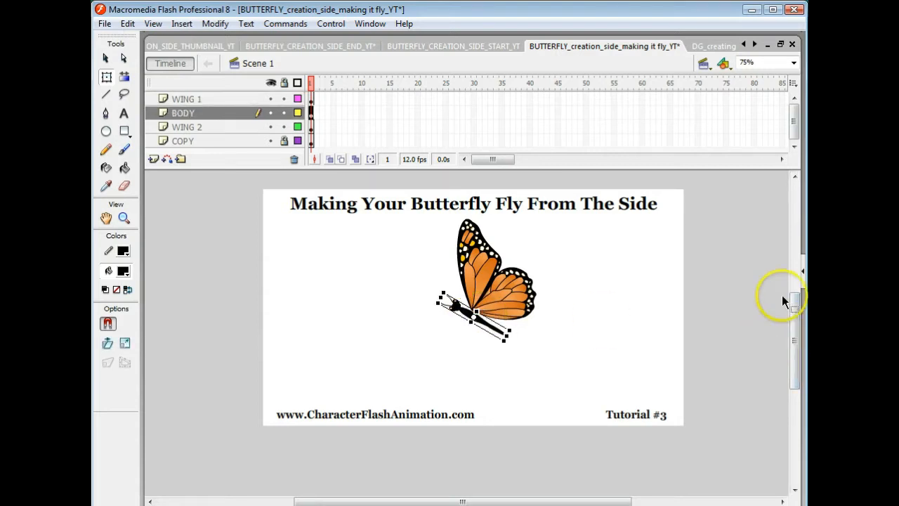
pyautogui.hotkey('shift', 'Left')
pyautogui.hotkey('shift', 'Left')
pyautogui.hotkey('shift', 'Left')
pyautogui.hotkey('shift', 'Left')
pyautogui.hotkey('shift', 'Left')
pyautogui.hotkey('shift', 'Left')
pyautogui.hotkey('shift', 'Left')
pyautogui.hotkey('shift', 'Left')
pyautogui.hotkey('shift', 'Left')
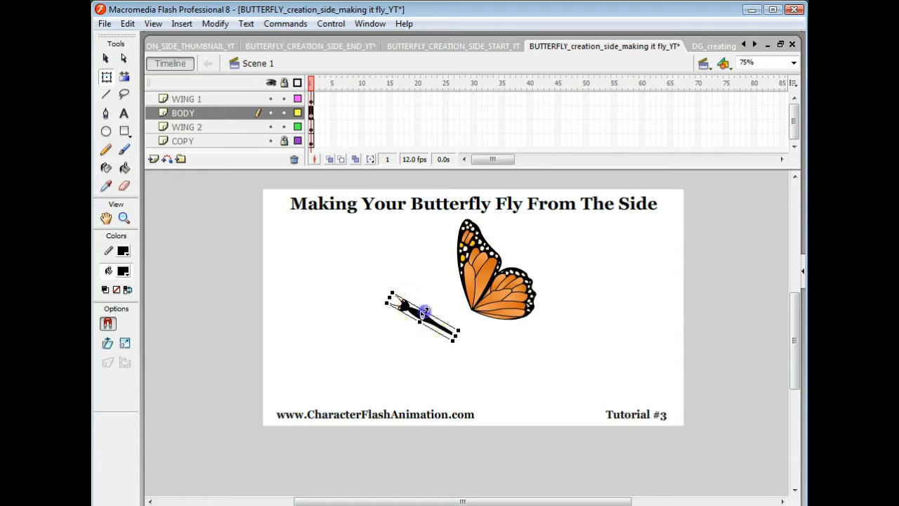
# - Rotate the body so its head points straight up, and break it apart into an editable shape
pyautogui.click(424, 311)
pyautogui.moveTo(424, 312); pyautogui.dragTo(440, 363)
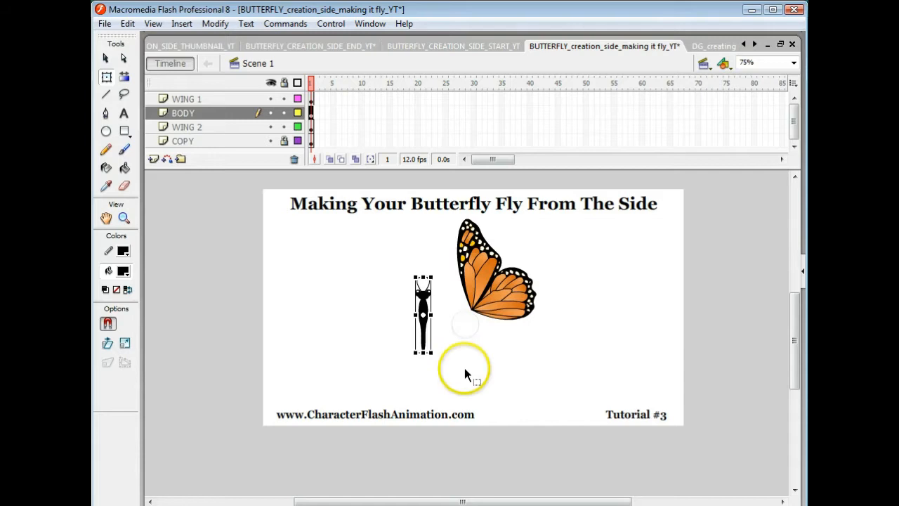
pyautogui.rightClick(423, 311)
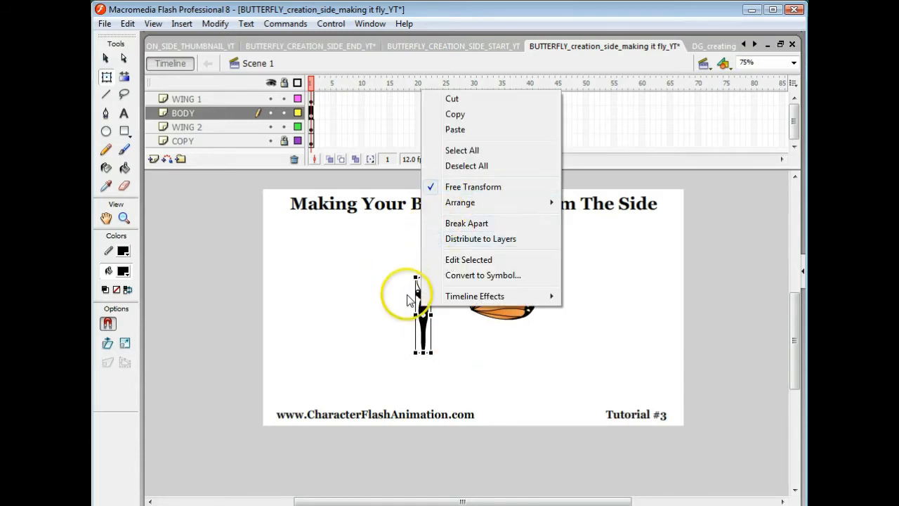
pyautogui.click(454, 224)
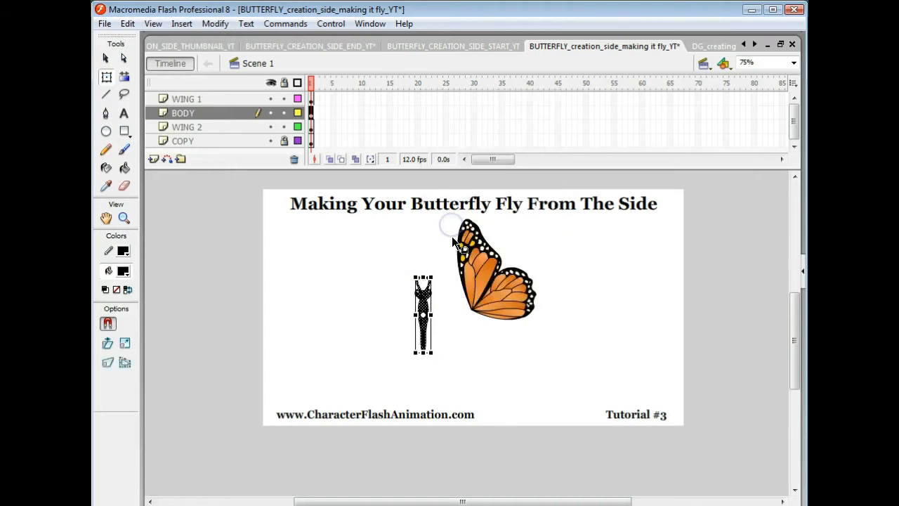
pyautogui.click(368, 277)
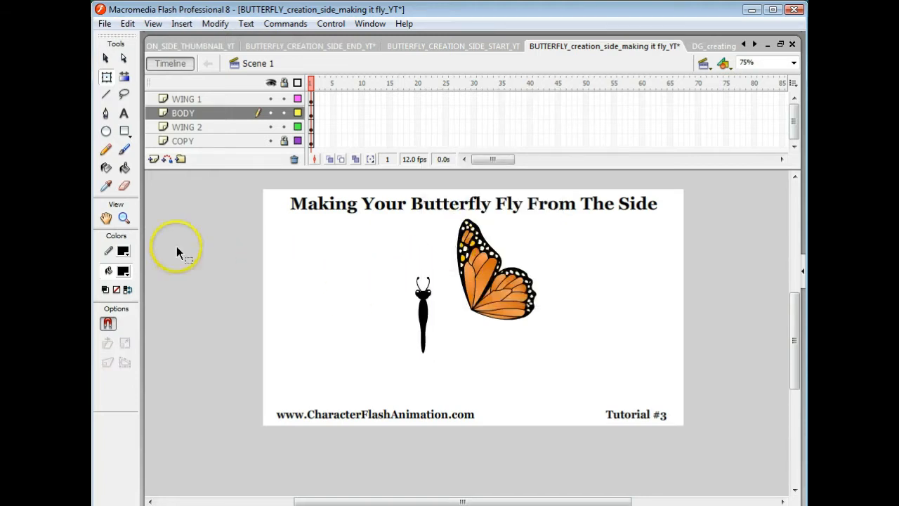
# - Delete the left half of the body, including its left eye and antenna
pyautogui.click(124, 218)
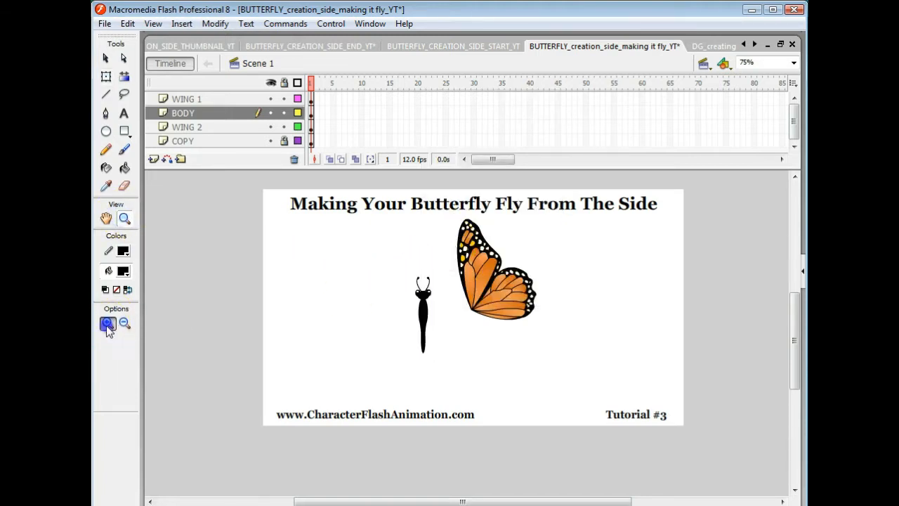
pyautogui.click(427, 320)
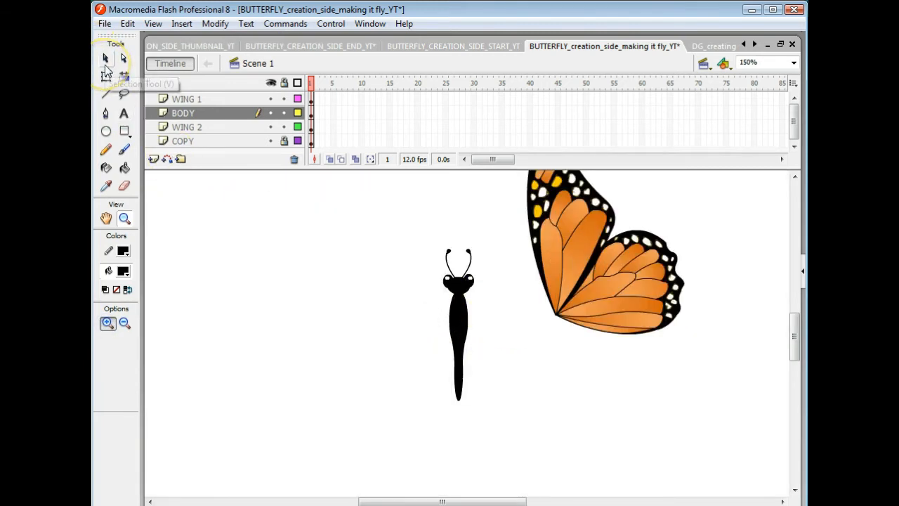
pyautogui.click(105, 62)
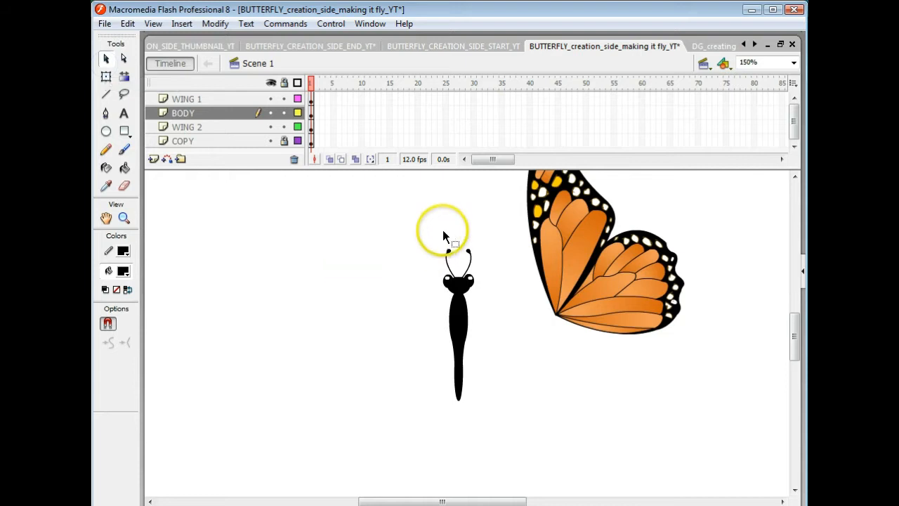
pyautogui.moveTo(433, 222); pyautogui.dragTo(459, 437)
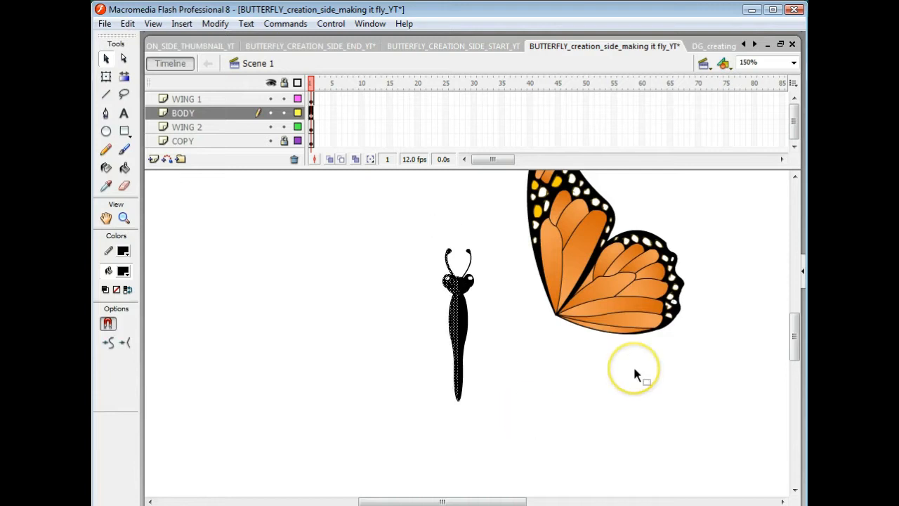
pyautogui.press('Delete')
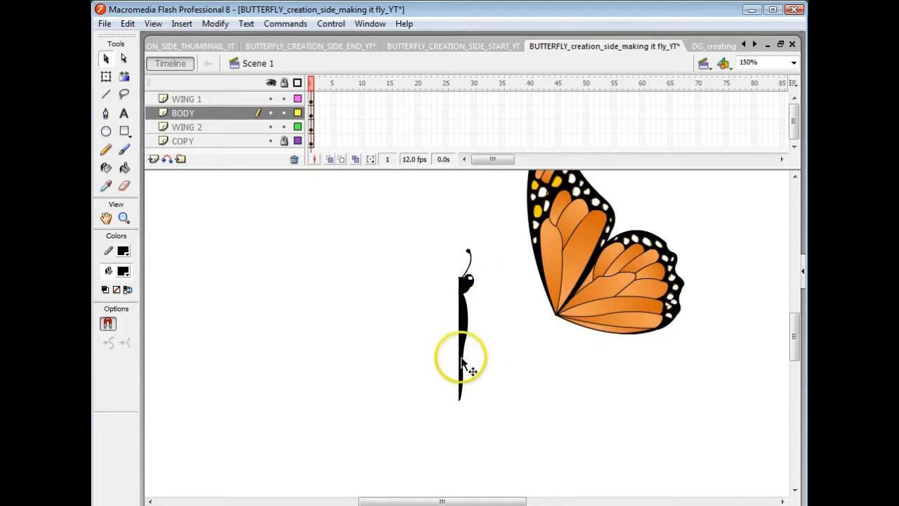
# - Draw a tall, narrow black oval left of the half body, about as long as the body, and remove its outline
pyautogui.click(106, 132)
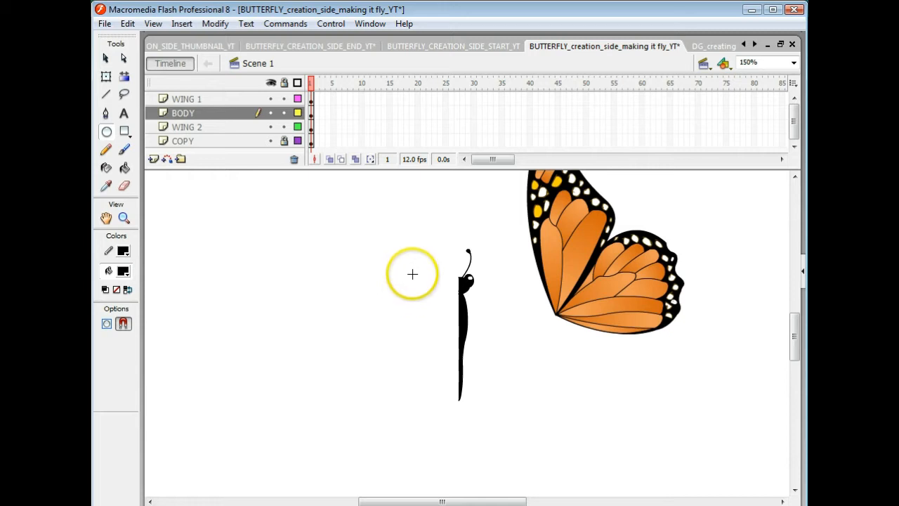
pyautogui.moveTo(412, 274); pyautogui.dragTo(426, 401)
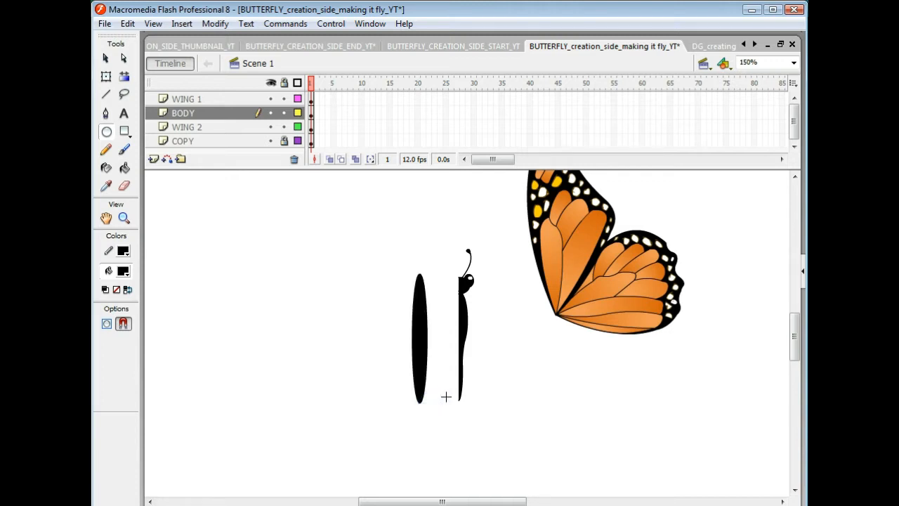
pyautogui.press('v')
pyautogui.moveTo(422, 360); pyautogui.dragTo(431, 359)
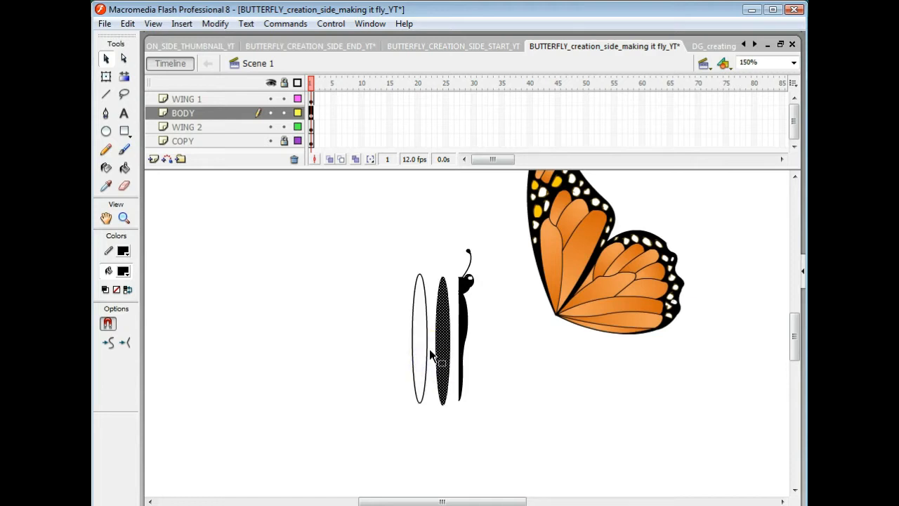
pyautogui.click(424, 345)
pyautogui.click(426, 347)
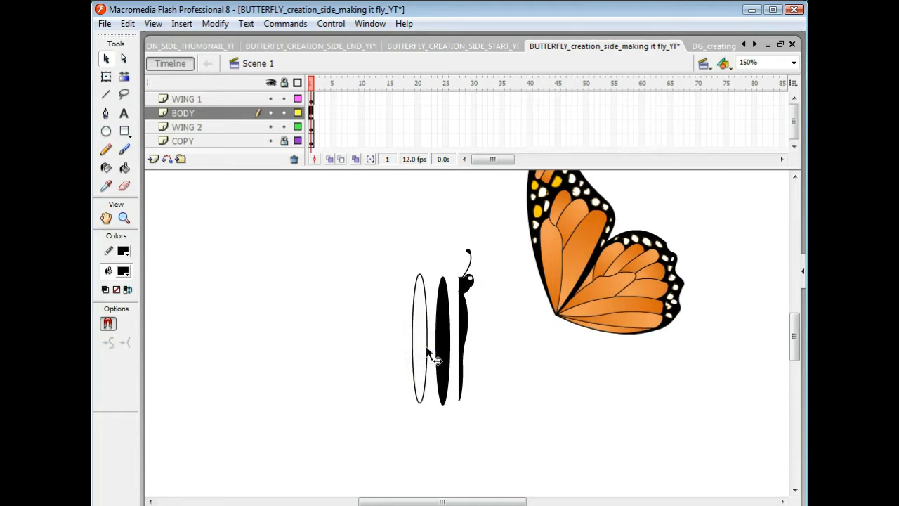
pyautogui.press('Delete')
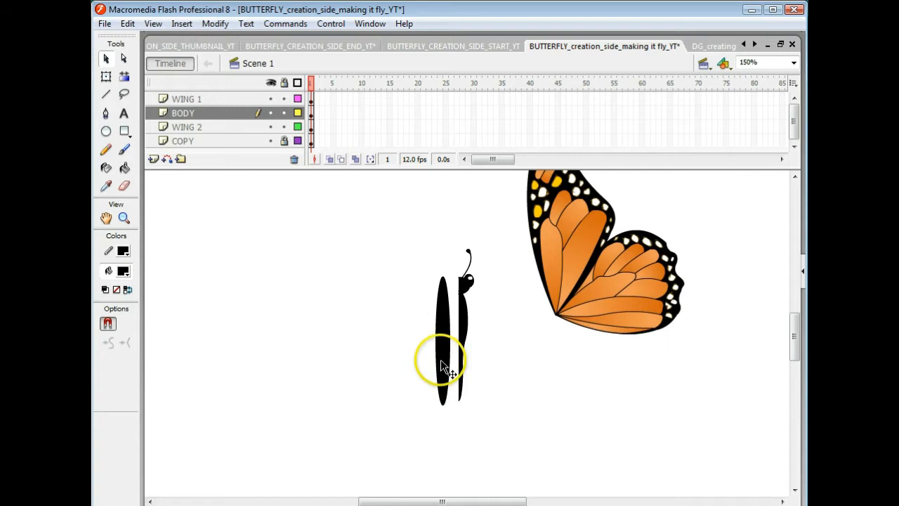
# - Move the black oval right until it overlaps the half body and merges with it
pyautogui.click(439, 366)
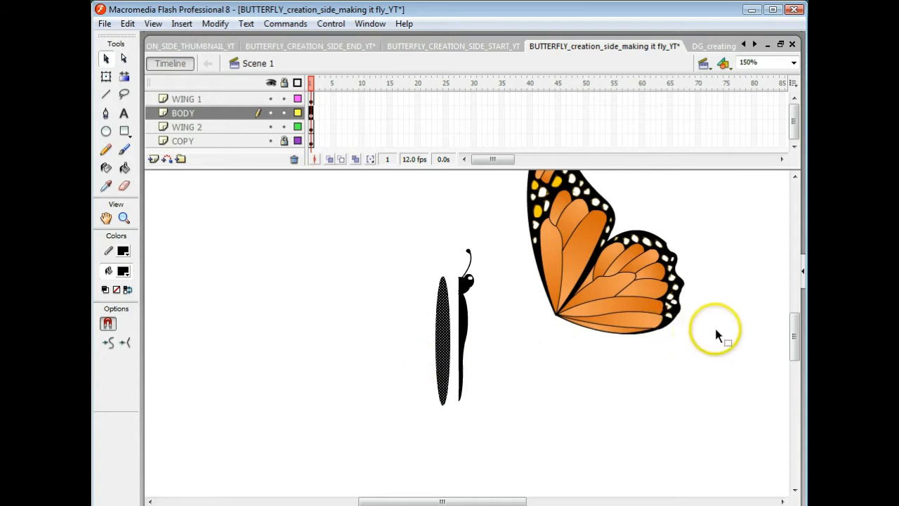
pyautogui.press('Right')
pyautogui.press('Right')
pyautogui.press('Right')
pyautogui.press('Right')
pyautogui.press('Right')
pyautogui.press('Right')
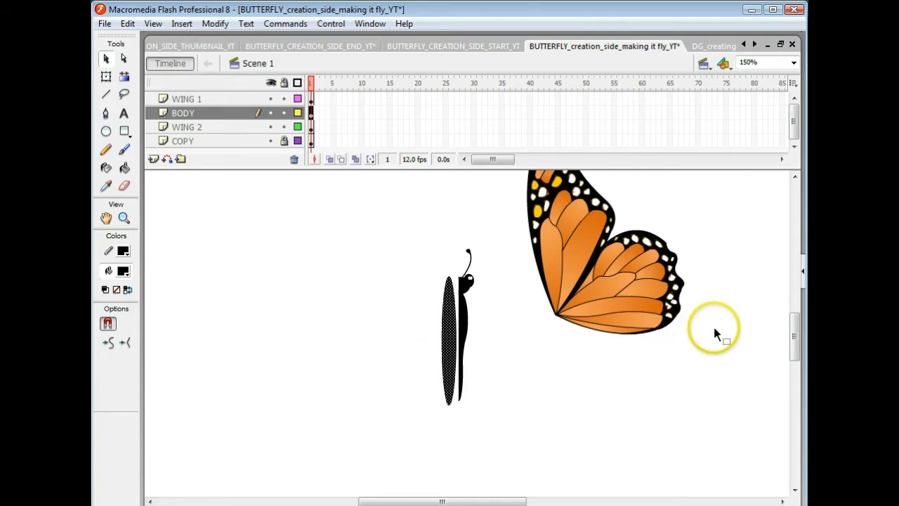
pyautogui.press('Right')
pyautogui.press('Right')
pyautogui.press('Right')
pyautogui.press('Right')
pyautogui.press('Right')
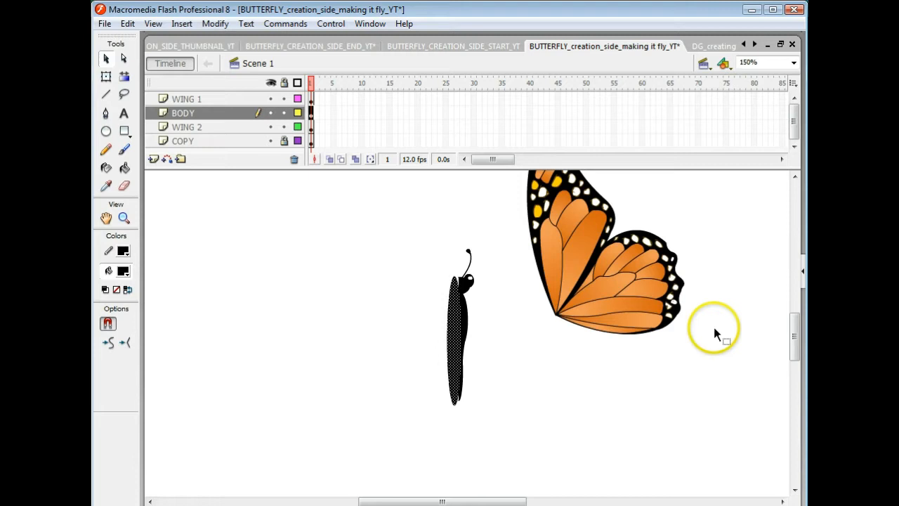
pyautogui.press('Right')
pyautogui.press('Right')
pyautogui.press('Right')
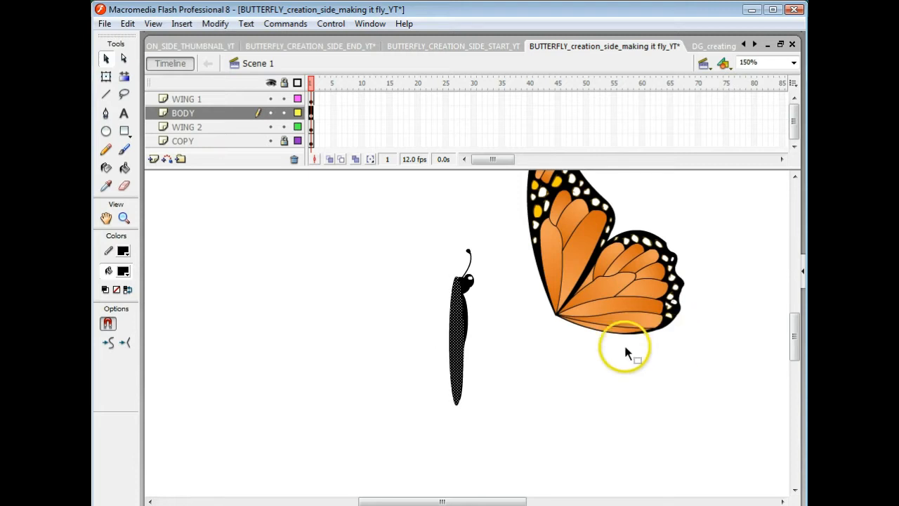
pyautogui.click(515, 376)
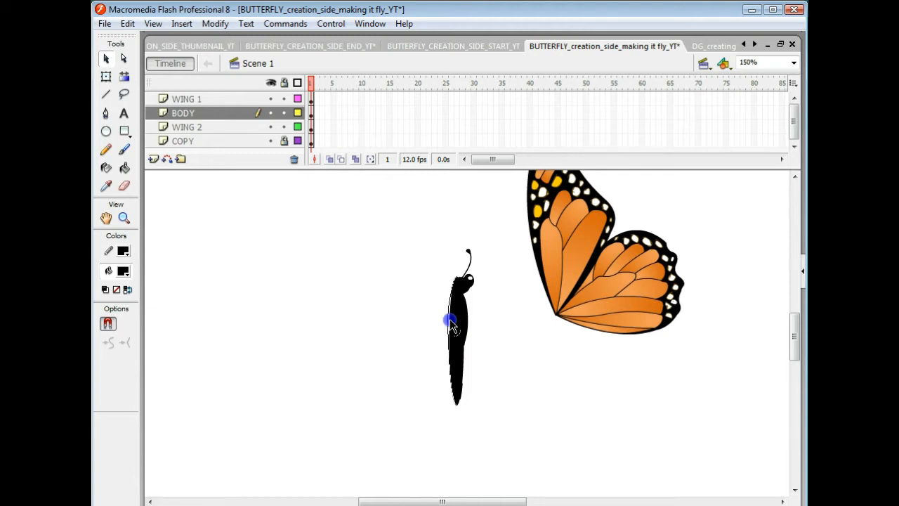
# - Reshape the body's left edge into smooth curves, and clean up the sharp corner and stray bit on top of the head
pyautogui.moveTo(450, 322); pyautogui.dragTo(447, 321)
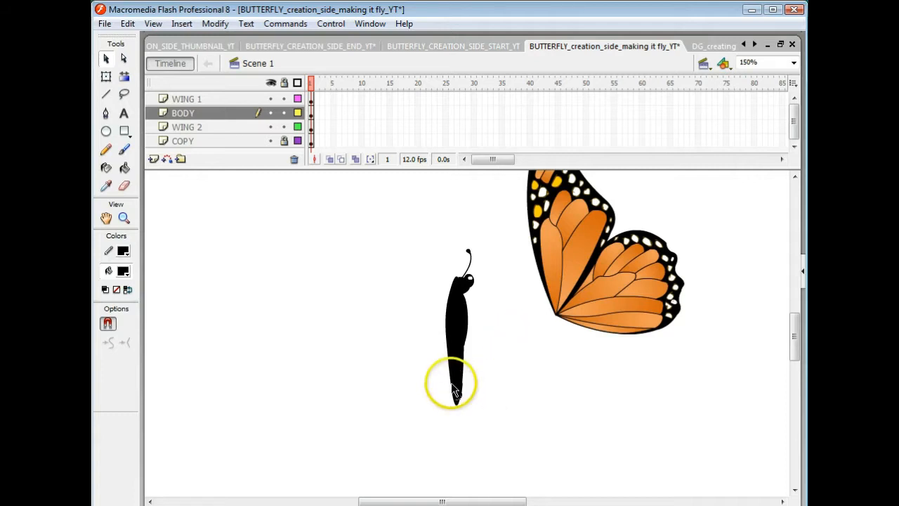
pyautogui.moveTo(453, 385); pyautogui.dragTo(450, 373)
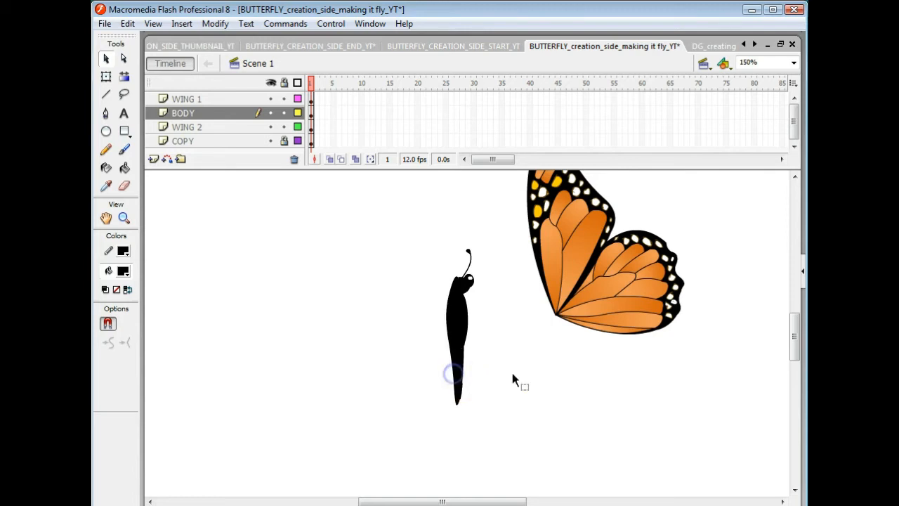
pyautogui.click(124, 217)
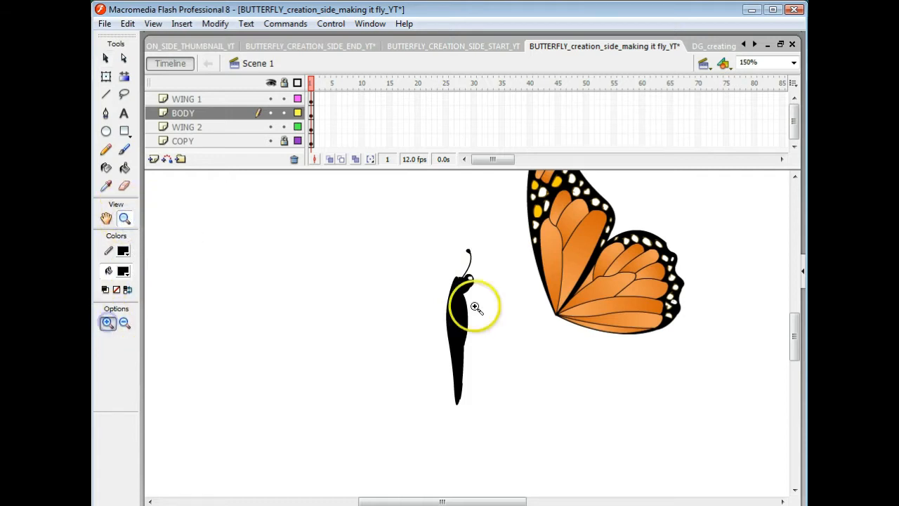
pyautogui.click(462, 285)
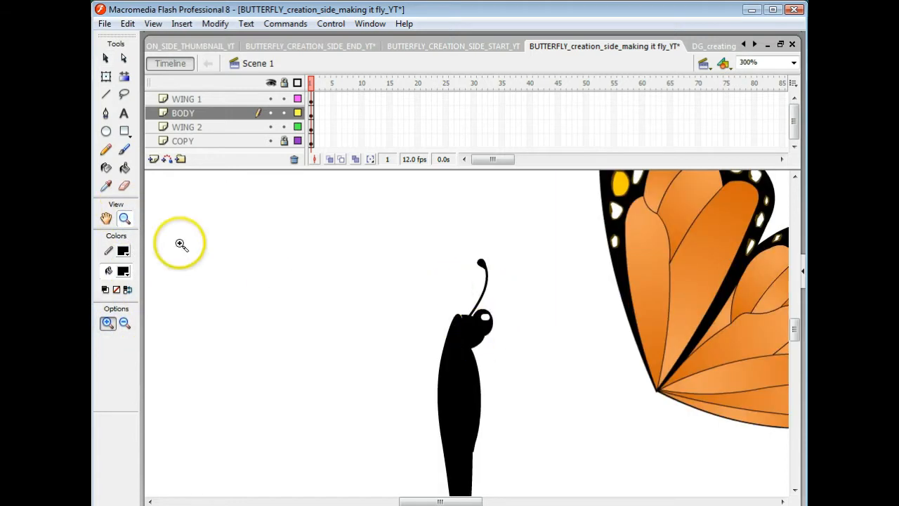
pyautogui.click(105, 58)
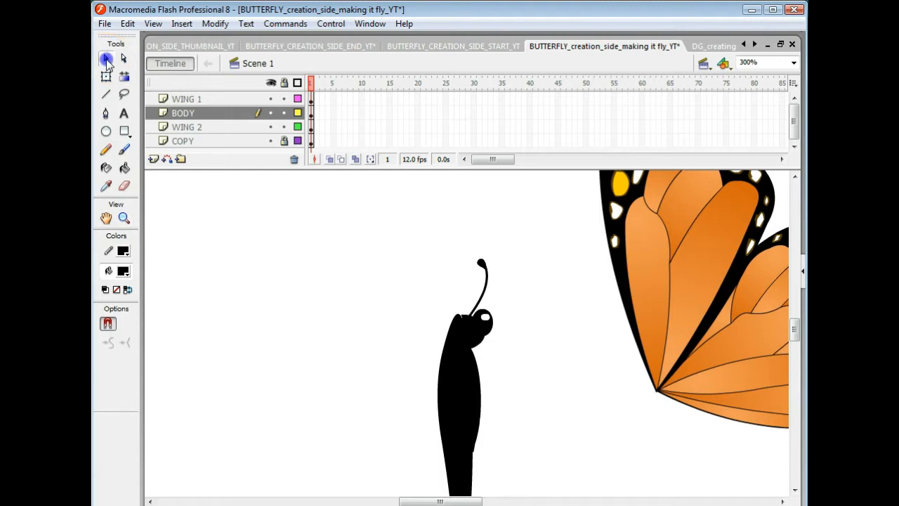
pyautogui.click(459, 320)
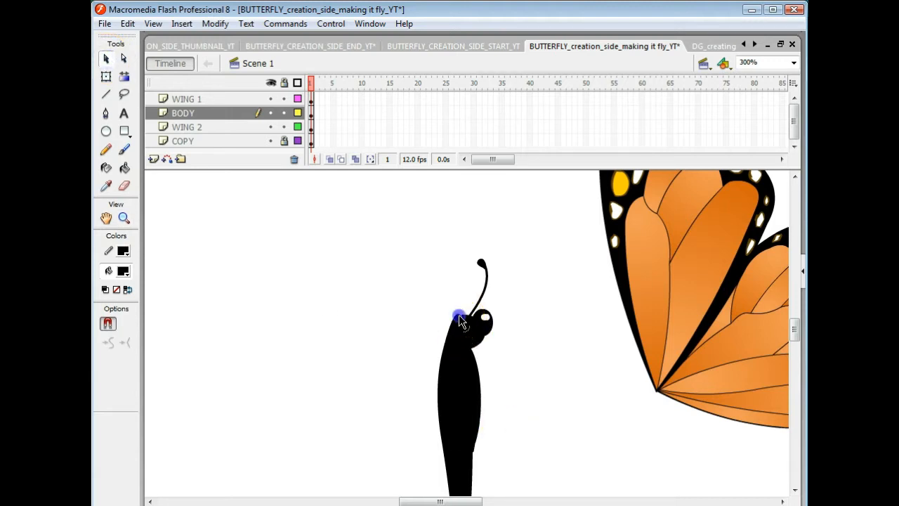
pyautogui.click(459, 316)
pyautogui.moveTo(459, 315); pyautogui.dragTo(459, 315)
pyautogui.click(460, 316)
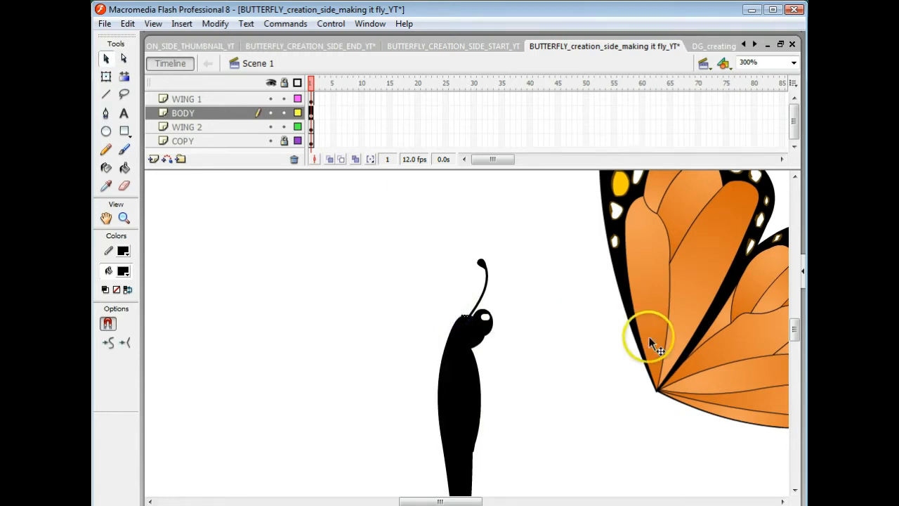
pyautogui.press('Delete')
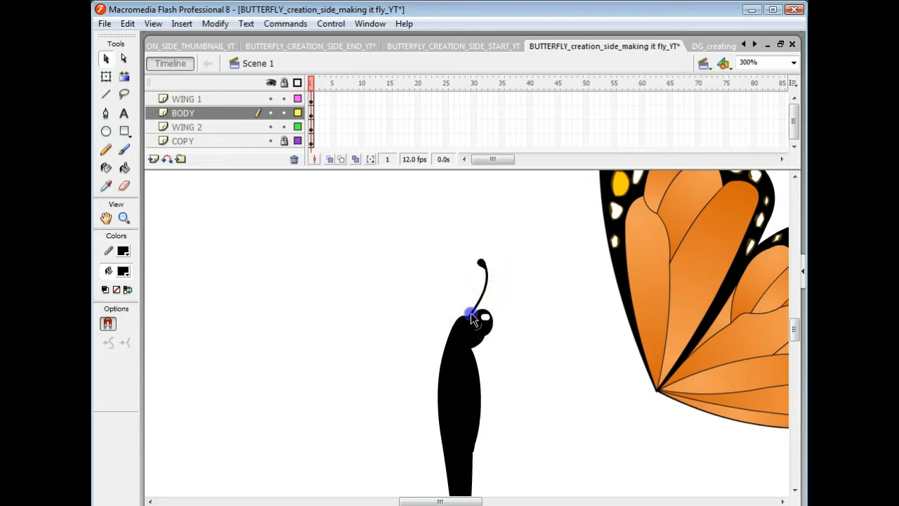
# - Select the antenna, move its transformation point to its base, and rotate it slightly clockwise
pyautogui.moveTo(471, 243); pyautogui.dragTo(502, 290)
pyautogui.press('q')
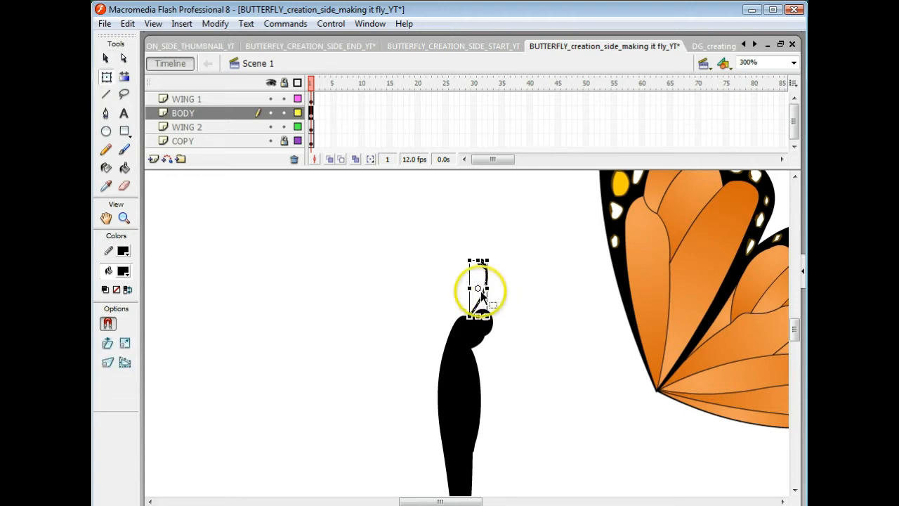
pyautogui.click(477, 290)
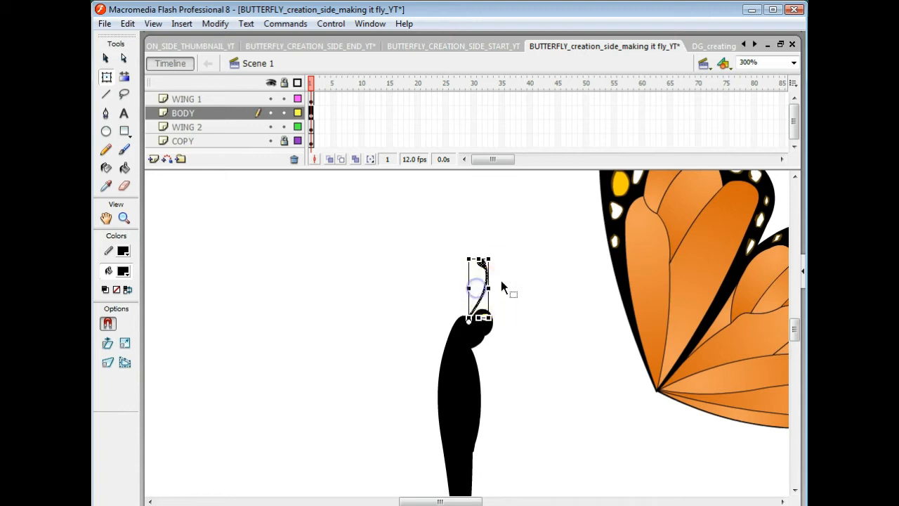
pyautogui.click(496, 255)
pyautogui.moveTo(496, 255); pyautogui.dragTo(498, 257)
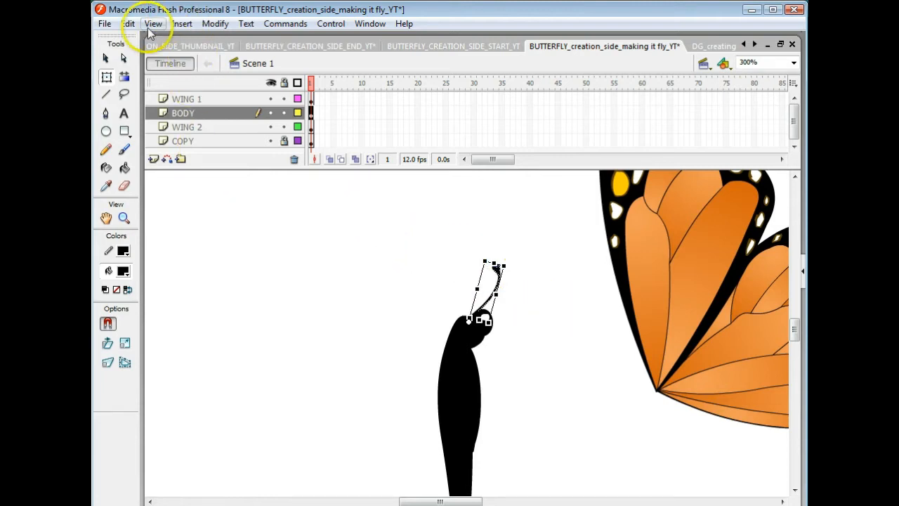
# - Paste a copy of the antenna in place and rotate the copy counter-clockwise to form a second antenna
pyautogui.click(121, 25)
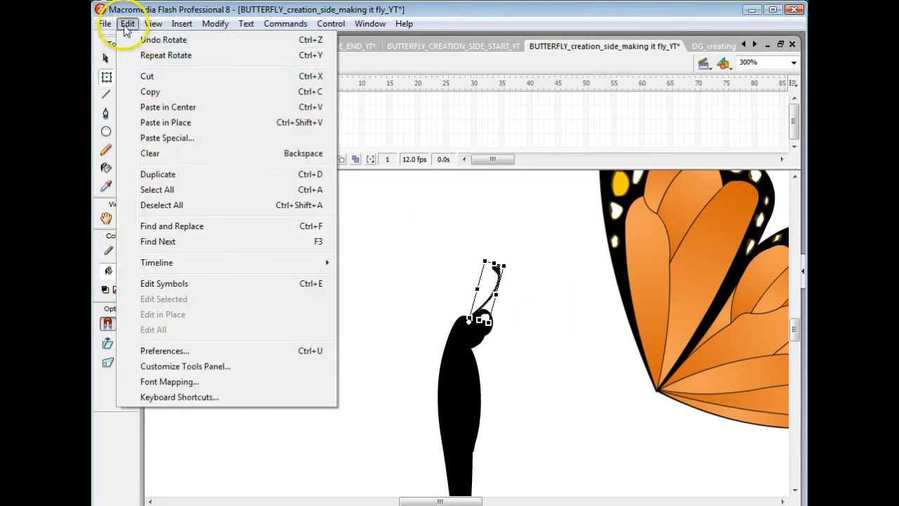
pyautogui.click(148, 92)
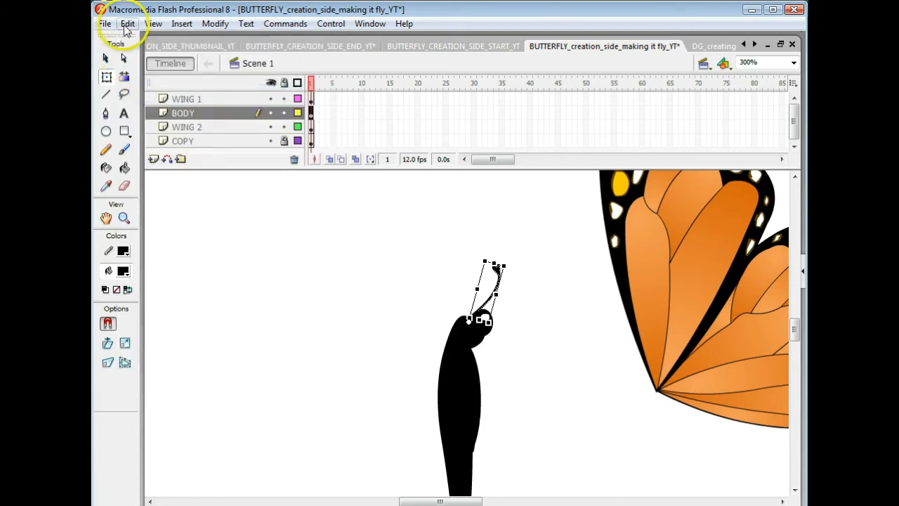
pyautogui.click(127, 23)
pyautogui.click(172, 122)
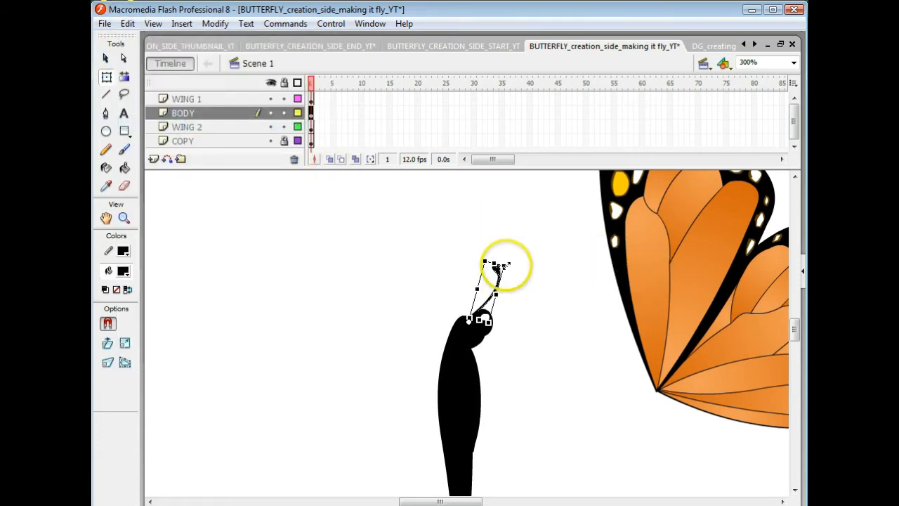
pyautogui.moveTo(509, 263); pyautogui.dragTo(480, 255)
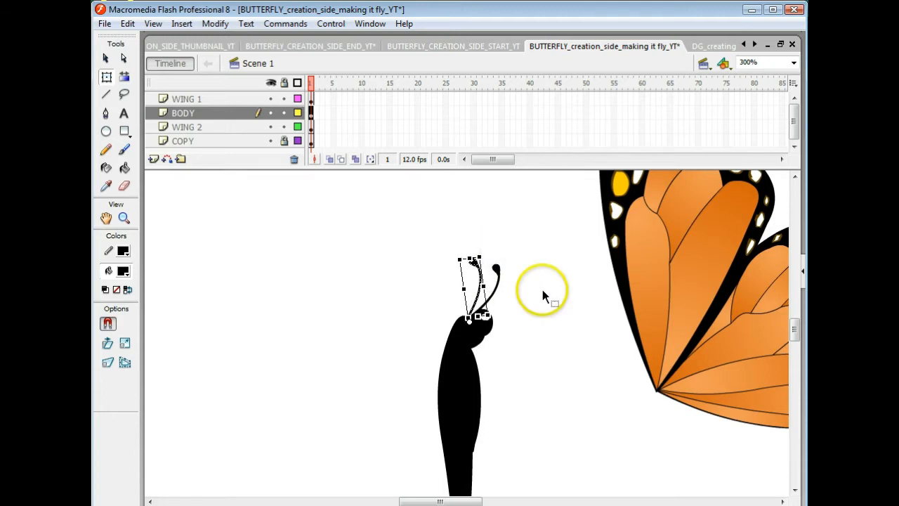
pyautogui.click(532, 310)
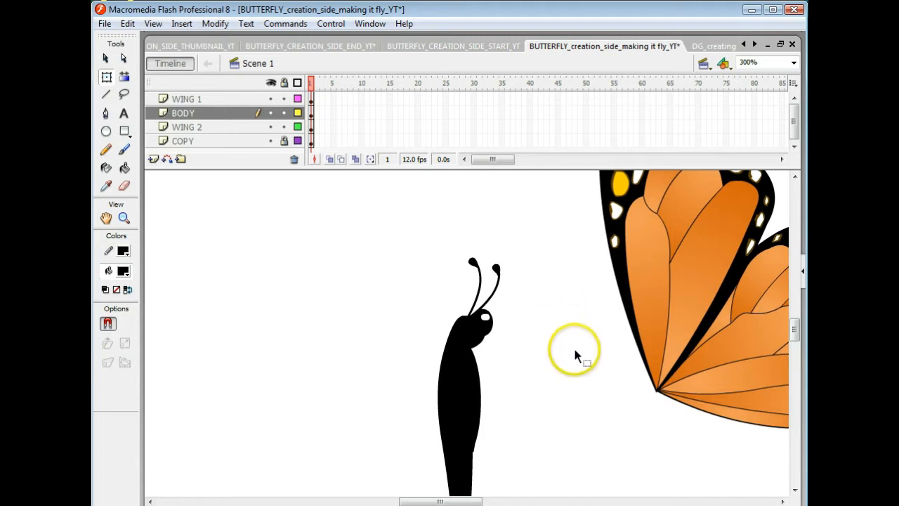
# - Select the entire body with its head and both antennae, and group it
pyautogui.click(125, 219)
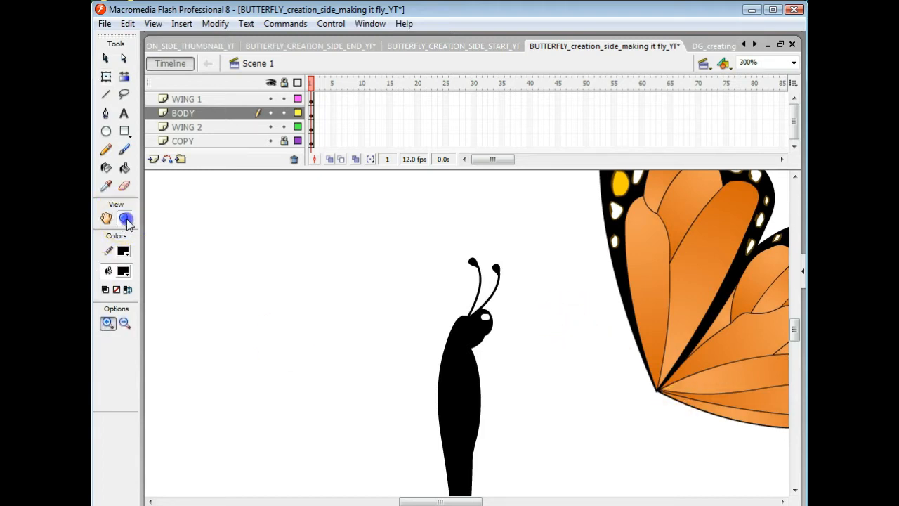
pyautogui.click(124, 322)
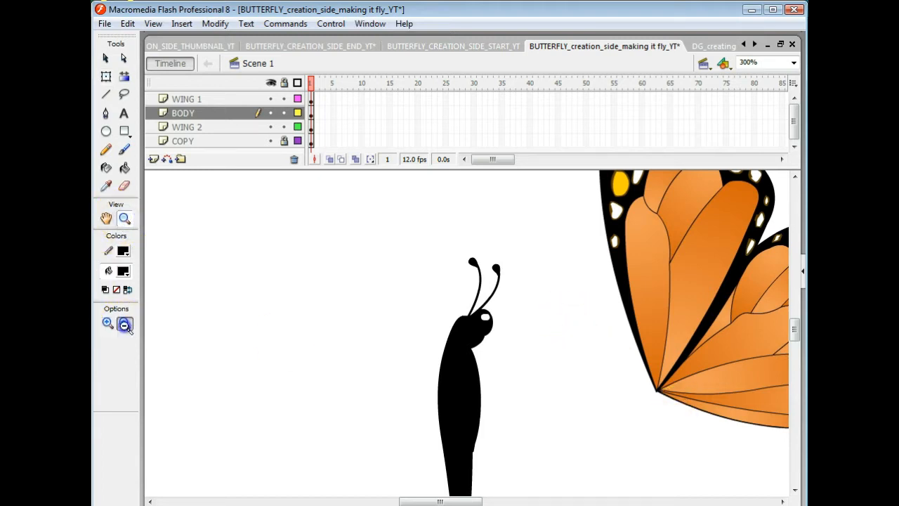
pyautogui.click(467, 418)
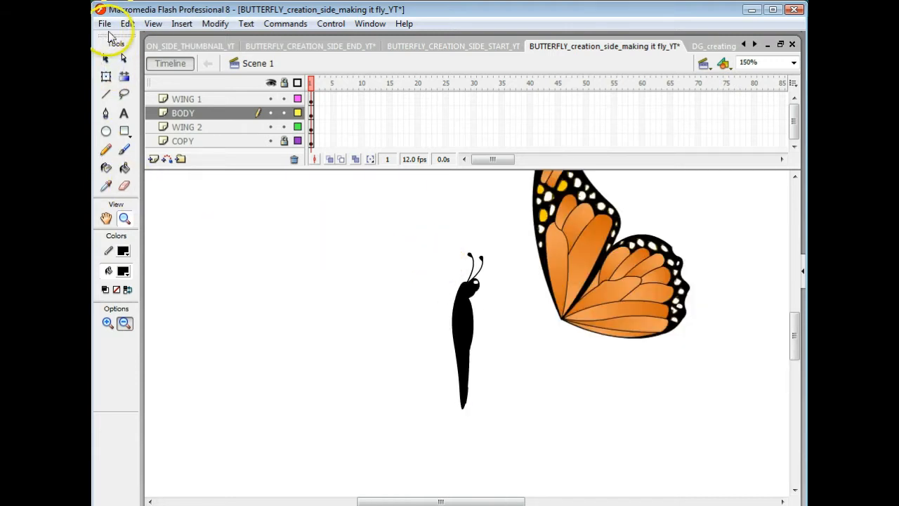
pyautogui.click(105, 58)
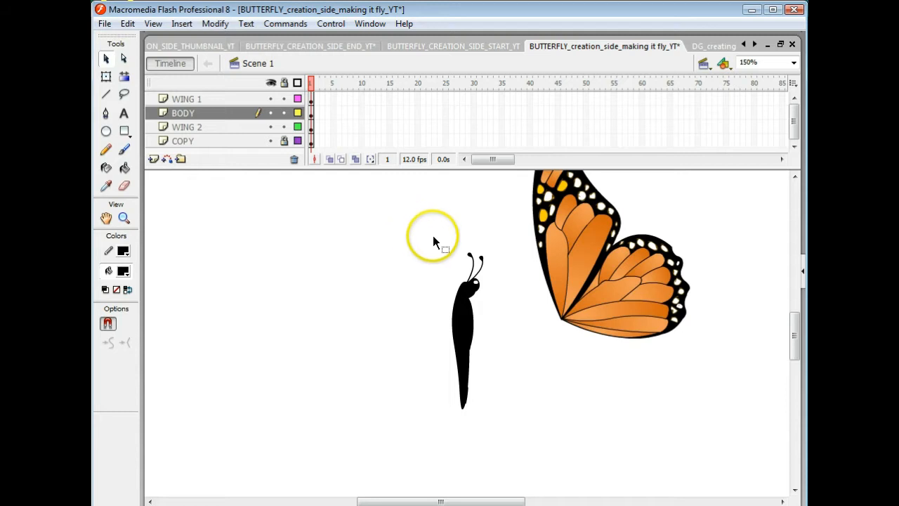
pyautogui.moveTo(432, 236); pyautogui.dragTo(499, 432)
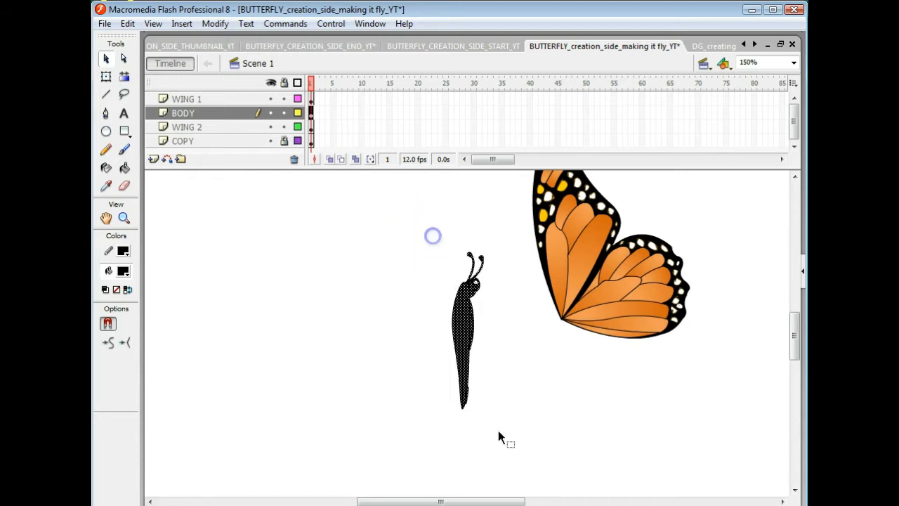
pyautogui.click(215, 24)
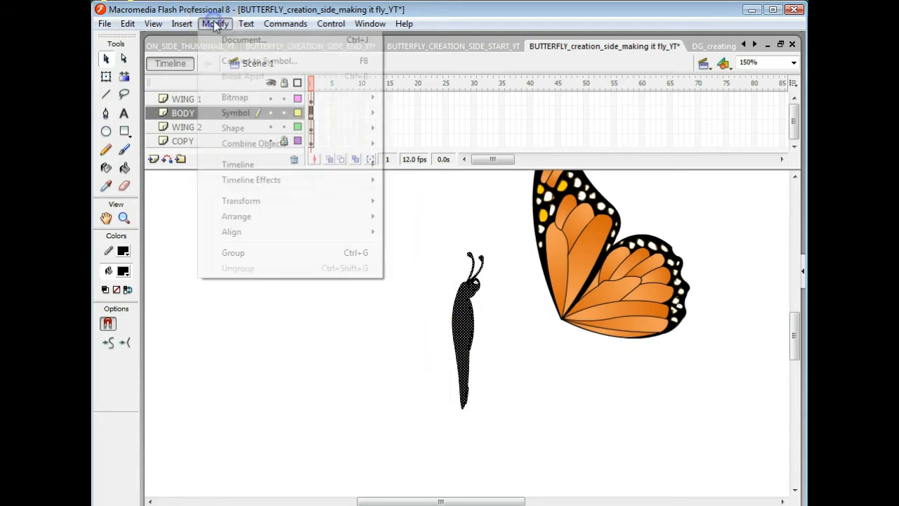
pyautogui.click(260, 257)
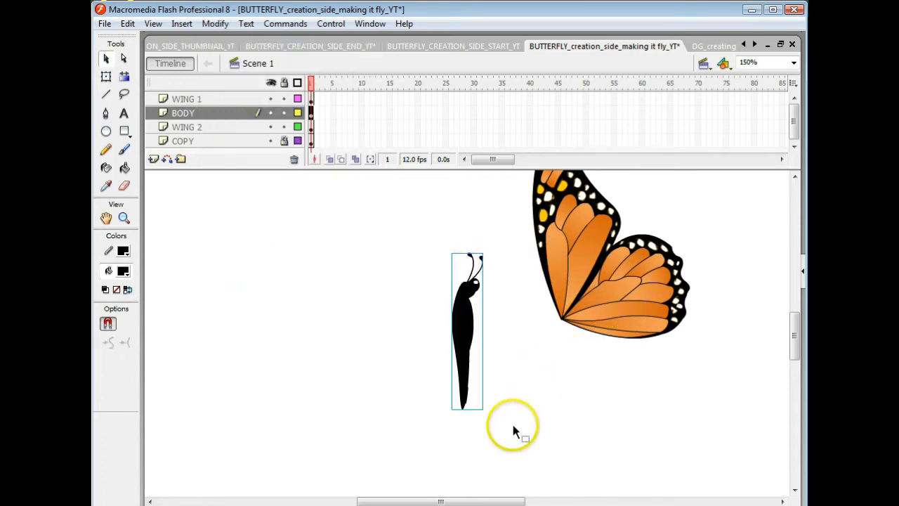
# - Rotate the grouped body about 45 degrees counter-clockwise and place it at the base of the wings, head toward the upper left
pyautogui.press('q')
pyautogui.moveTo(489, 412); pyautogui.dragTo(487, 411)
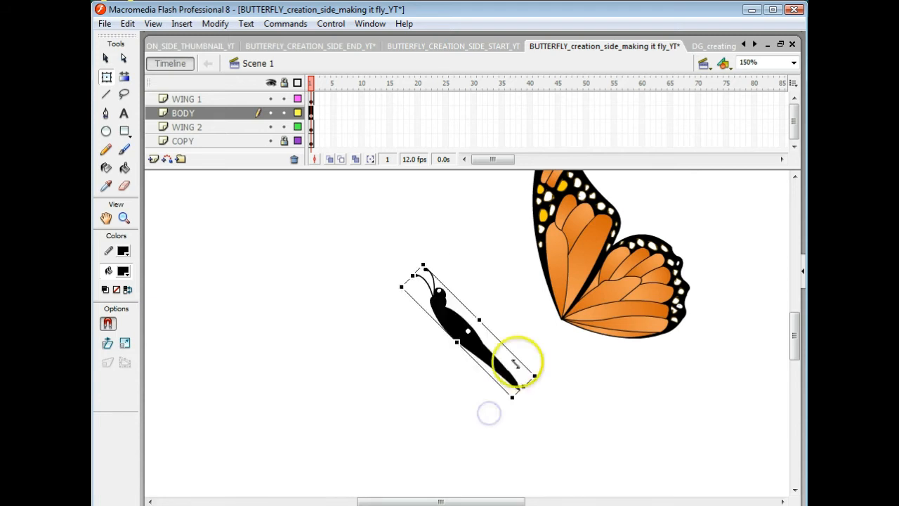
pyautogui.moveTo(492, 358)
pyautogui.mouseDown()
pyautogui.moveTo(483, 351)
pyautogui.moveTo(487, 358)
pyautogui.mouseUp()
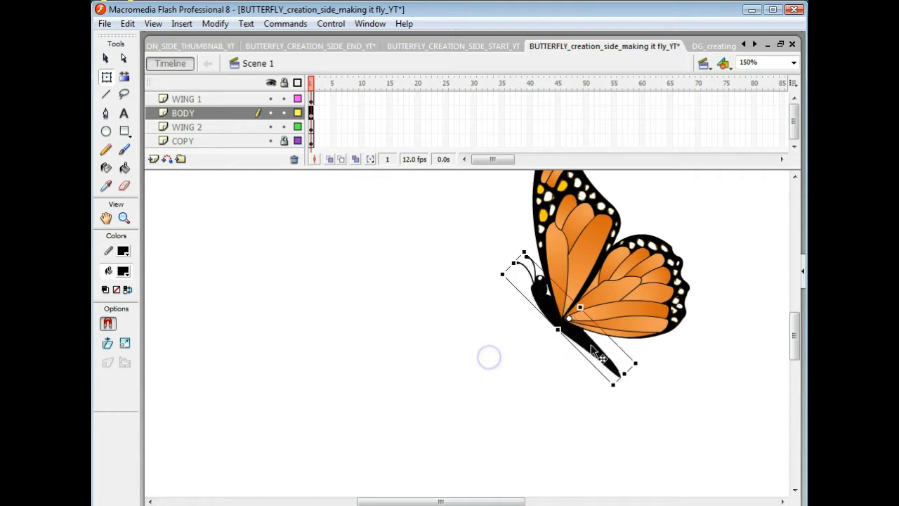
pyautogui.click(666, 399)
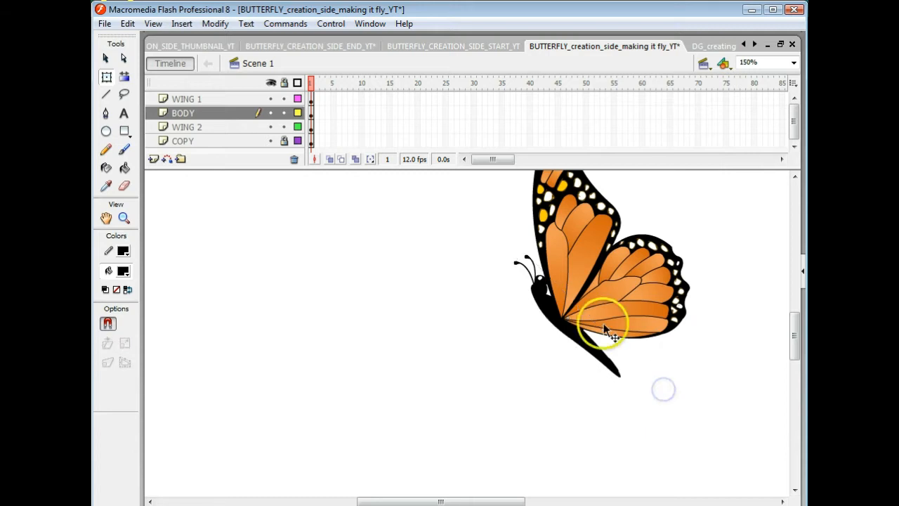
# - Insert frames up to frame 4 on the WING 1, BODY, WING 2 and COPY layers
pyautogui.click(124, 218)
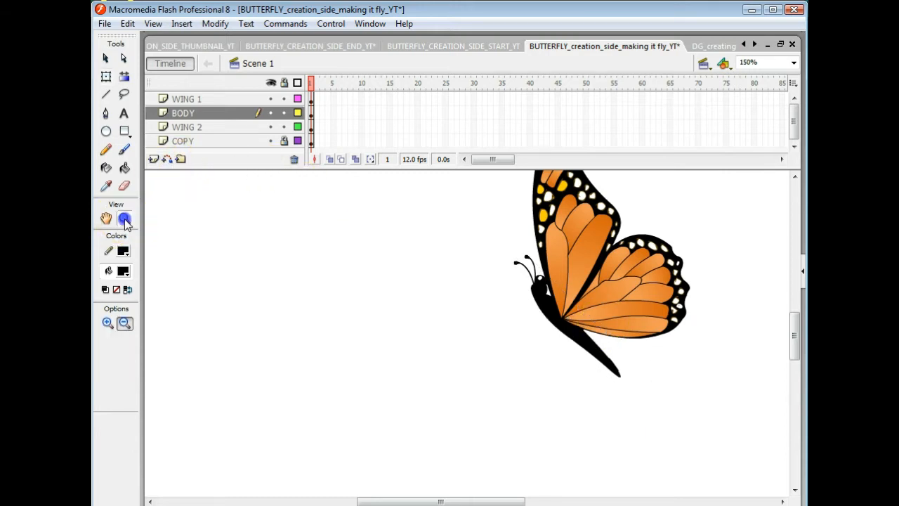
pyautogui.click(124, 323)
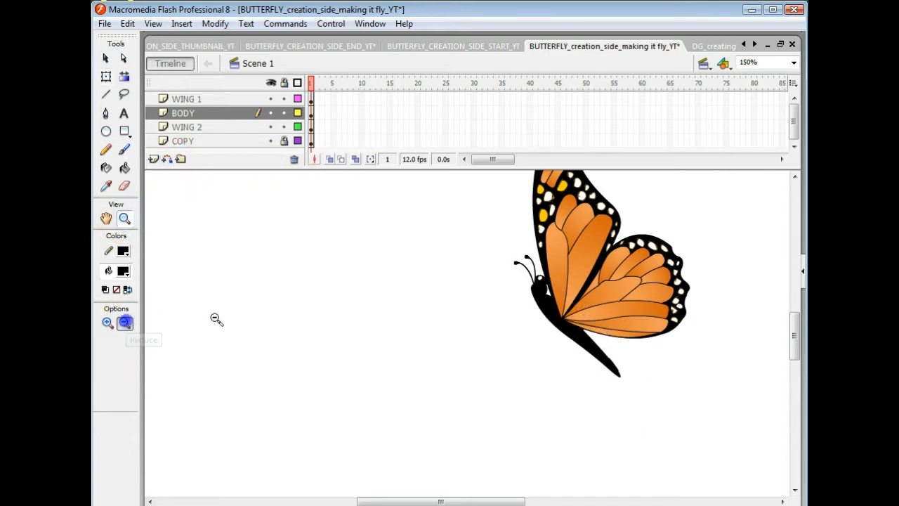
pyautogui.click(559, 292)
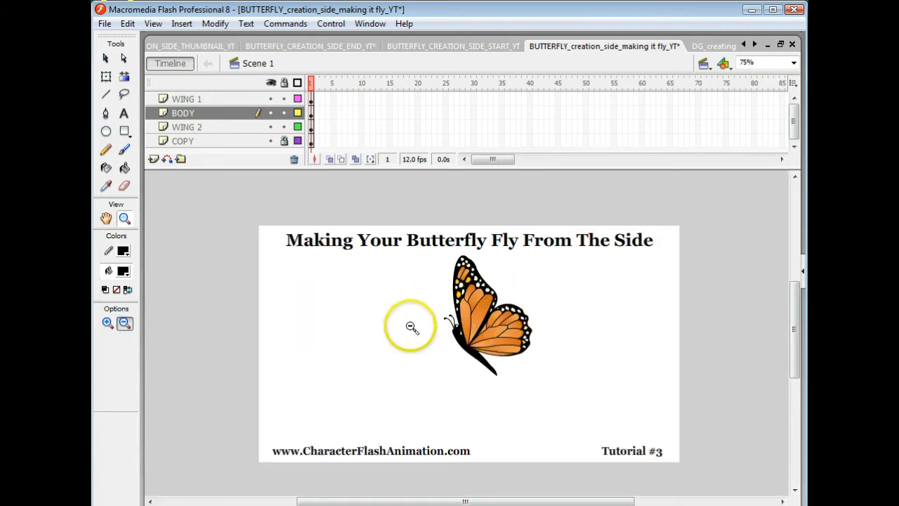
pyautogui.click(105, 58)
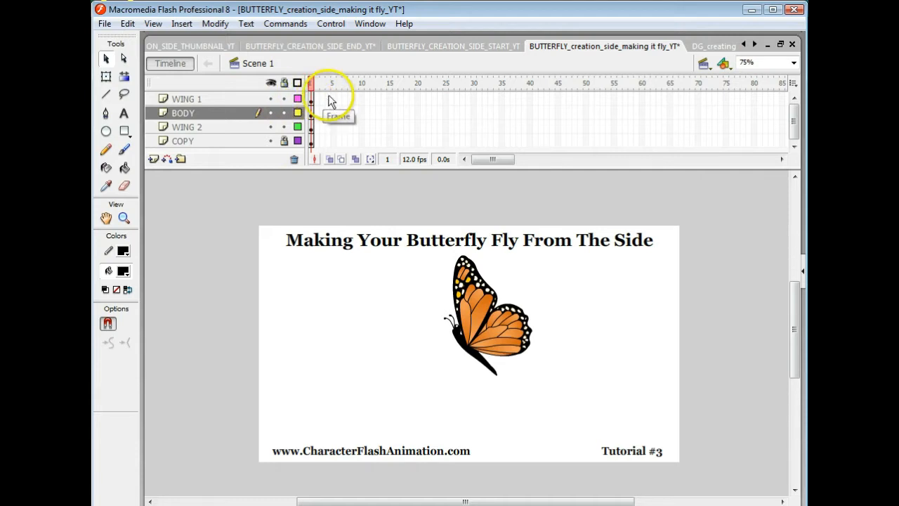
pyautogui.moveTo(327, 99); pyautogui.dragTo(328, 149)
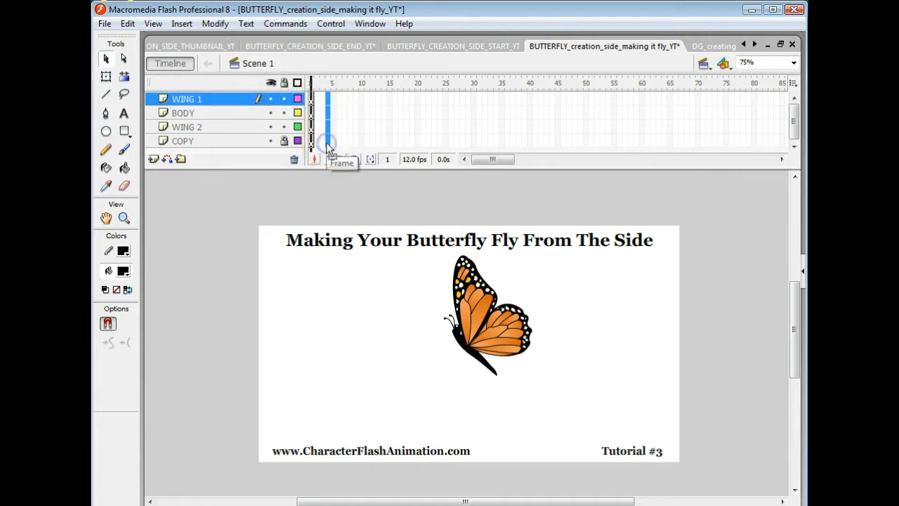
pyautogui.rightClick(327, 144)
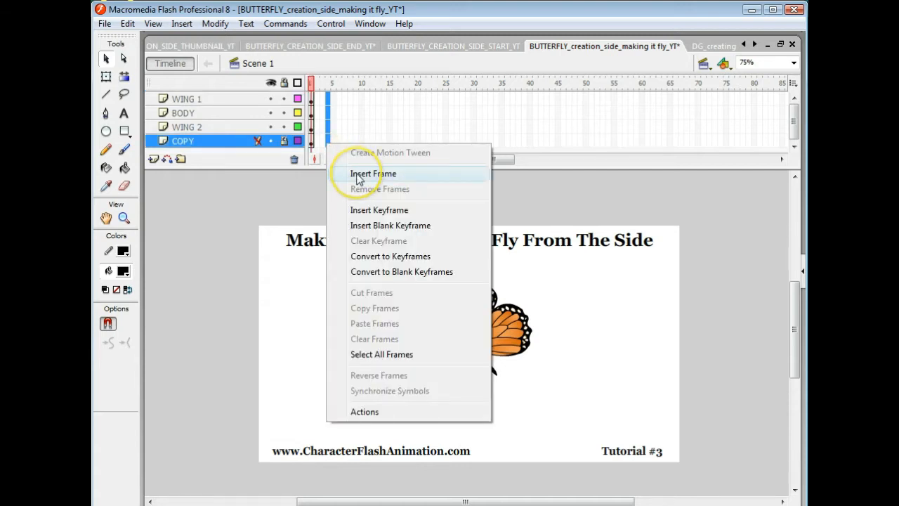
pyautogui.click(373, 174)
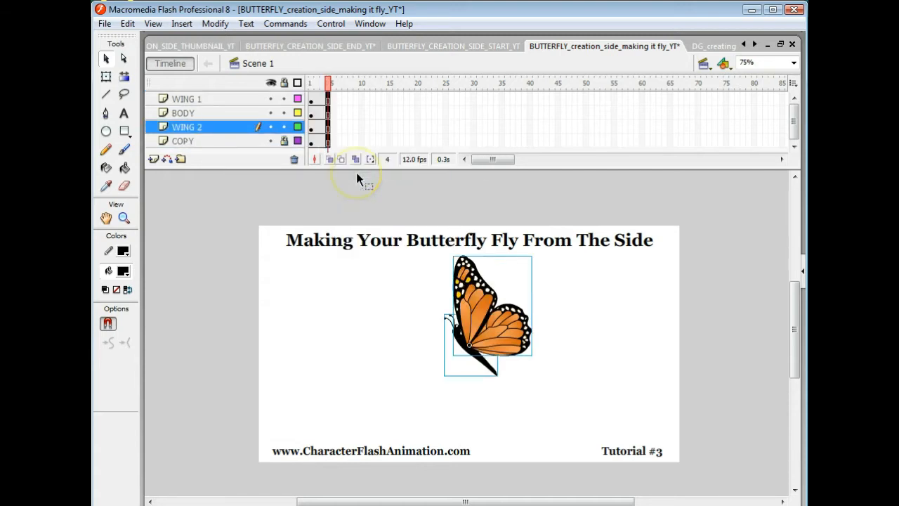
pyautogui.click(412, 201)
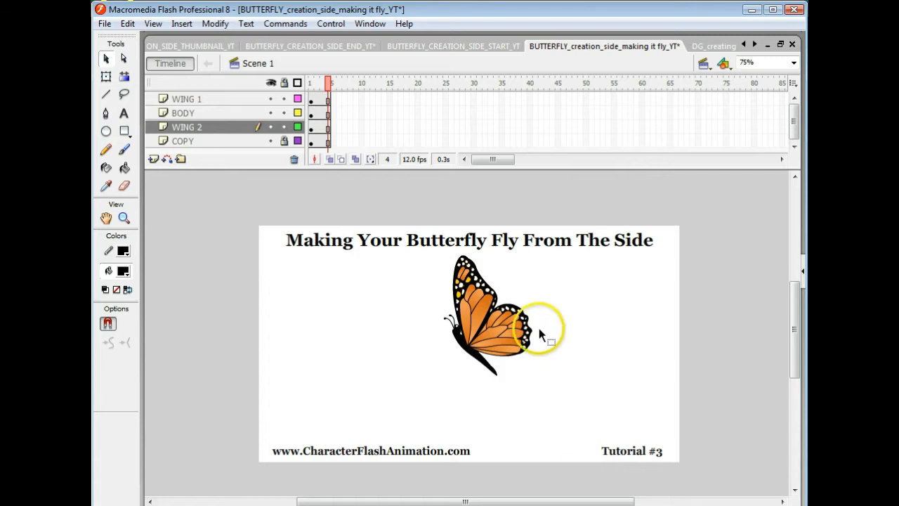
# - Select the front wing on the WING 1 layer in frame 1 for free transforming
pyautogui.click(311, 100)
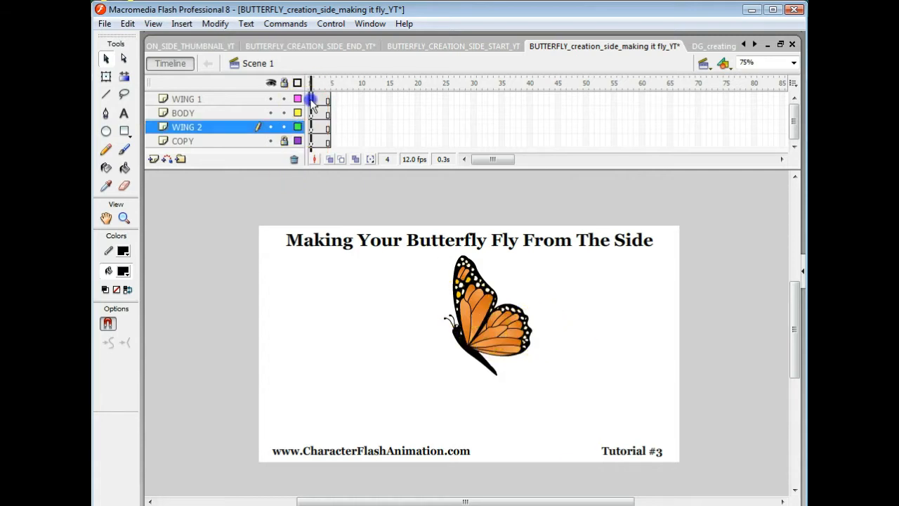
pyautogui.click(577, 330)
pyautogui.click(477, 306)
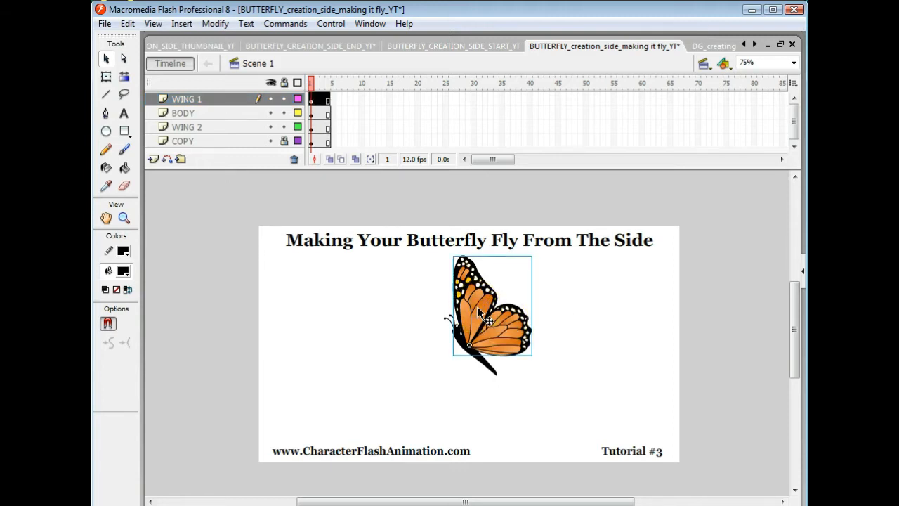
pyautogui.press('q')
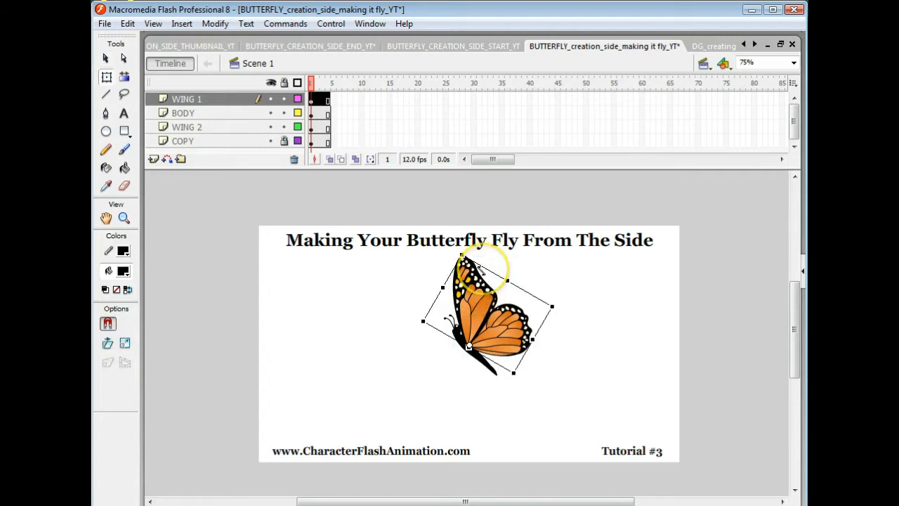
pyautogui.moveTo(480, 271); pyautogui.dragTo(484, 270)
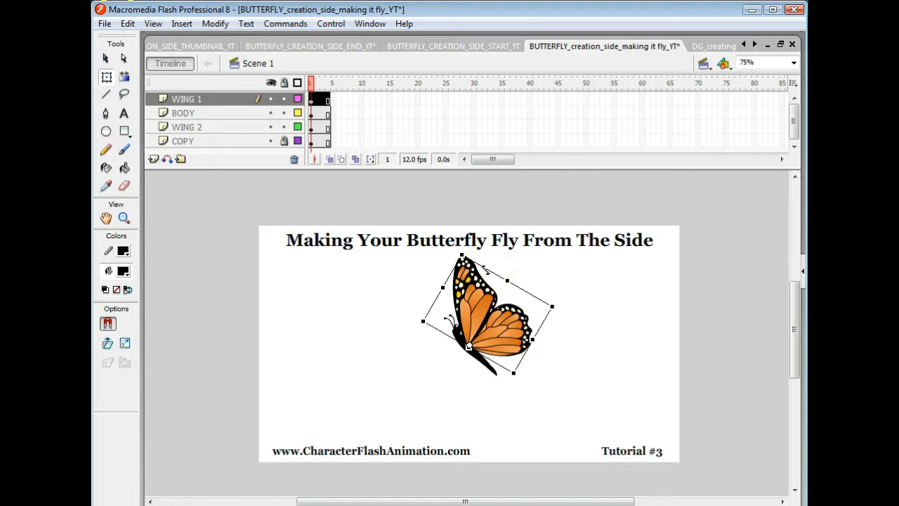
pyautogui.moveTo(485, 270); pyautogui.dragTo(526, 287)
pyautogui.press('v')
pyautogui.hotkey('ctrl', 'z')
pyautogui.press('q')
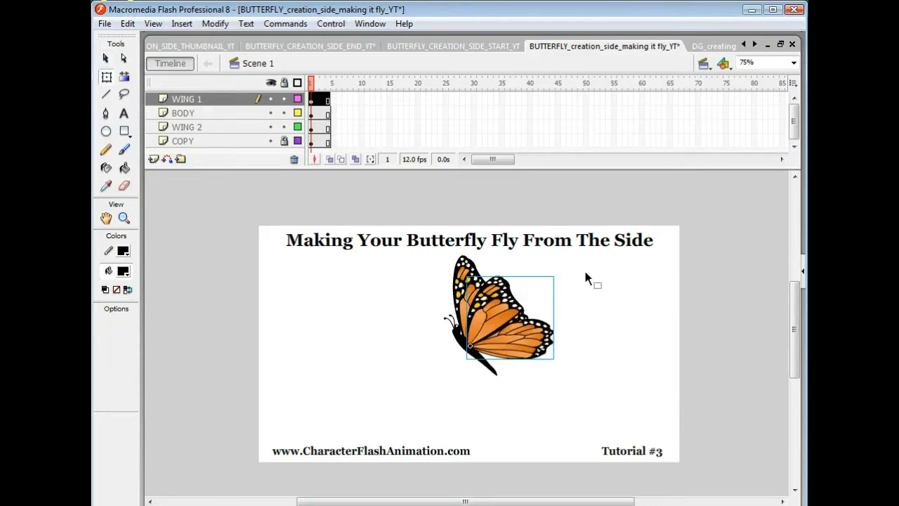
pyautogui.hotkey('ctrl', 'z')
pyautogui.moveTo(556, 300); pyautogui.dragTo(556, 328)
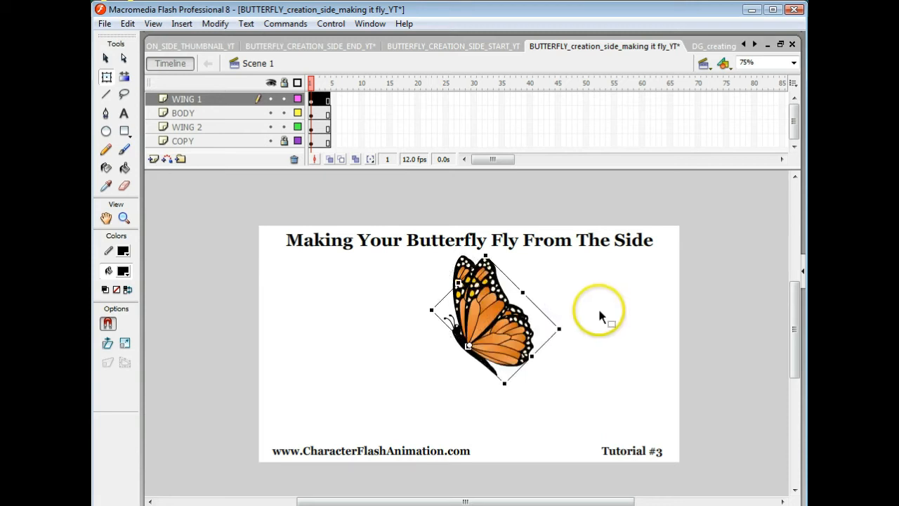
pyautogui.hotkey('ctrl', 'z')
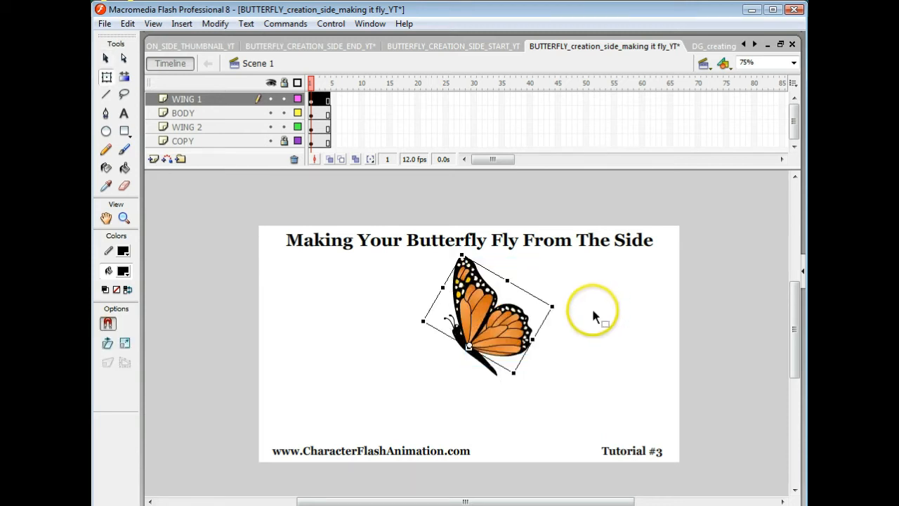
# - Skew the WING 1 wing in frame 1 toward the tail and shorten its height slightly
pyautogui.moveTo(479, 266); pyautogui.dragTo(523, 288)
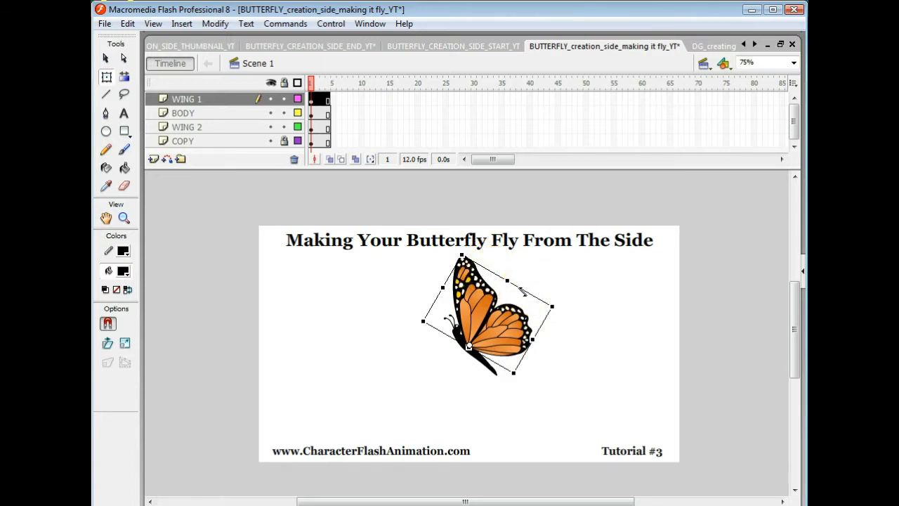
pyautogui.click(522, 290)
pyautogui.moveTo(519, 287); pyautogui.dragTo(552, 302)
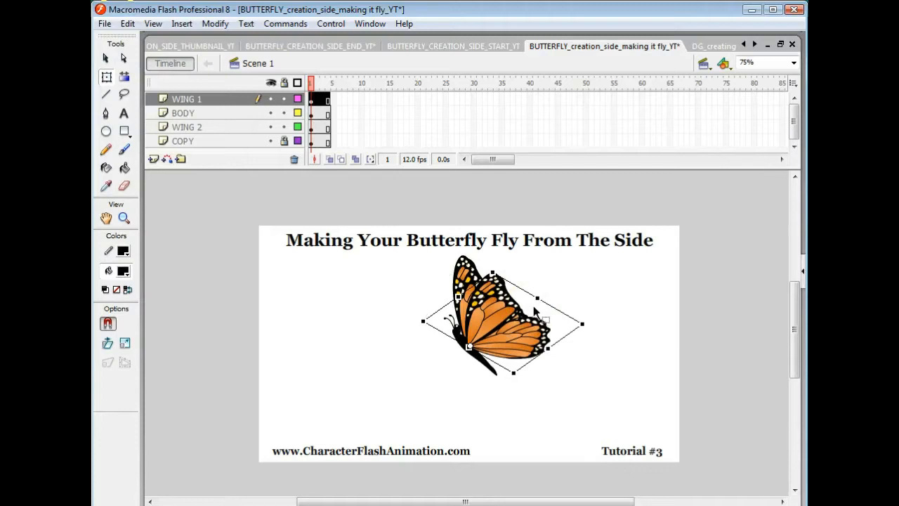
pyautogui.moveTo(537, 297); pyautogui.dragTo(530, 307)
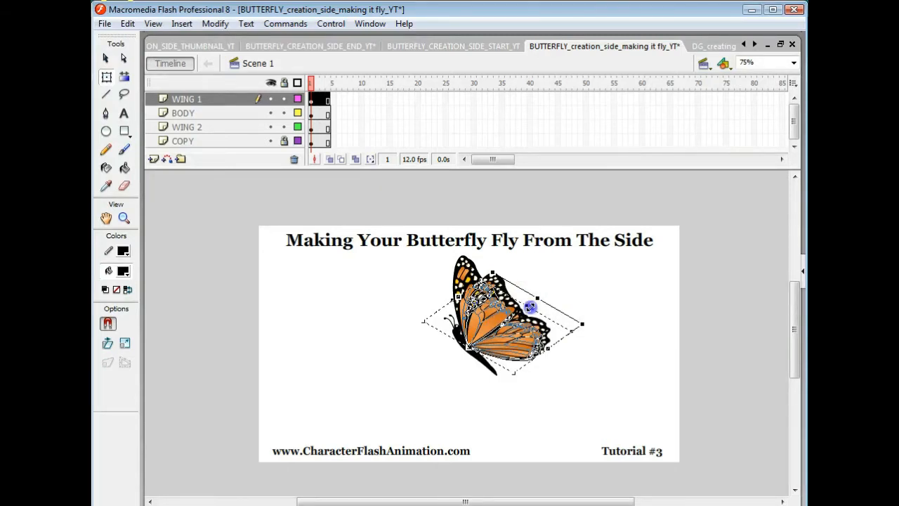
pyautogui.moveTo(530, 306); pyautogui.dragTo(529, 307)
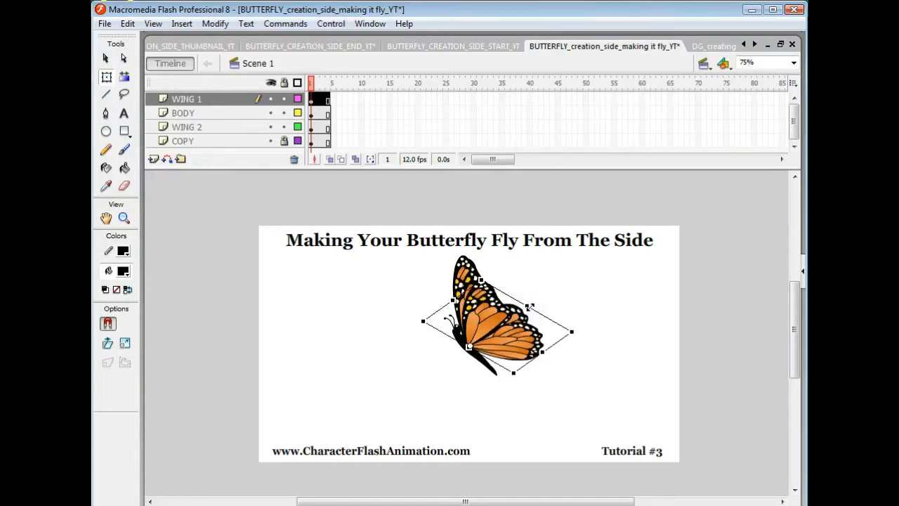
# - Set the WING 2 wing's transformation point at its base on the body and skew the wing toward the head in frame 1
pyautogui.click(455, 279)
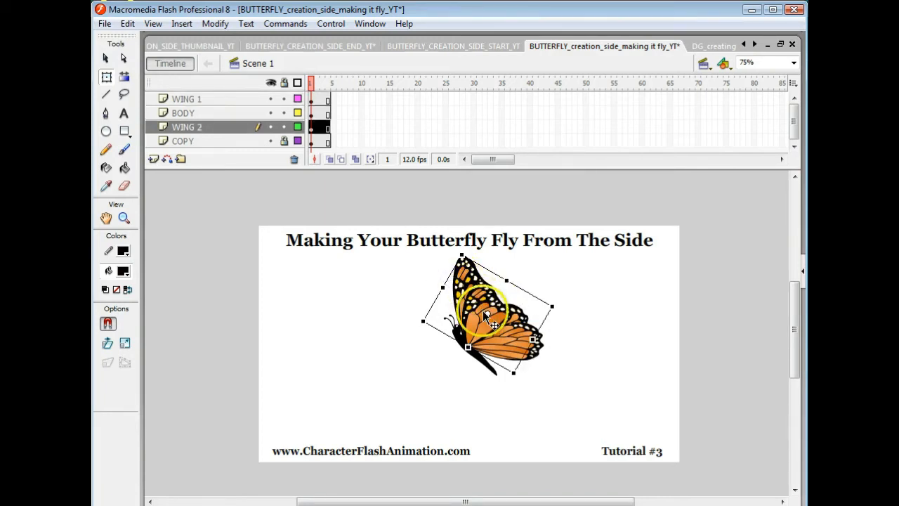
pyautogui.moveTo(489, 317); pyautogui.dragTo(489, 312)
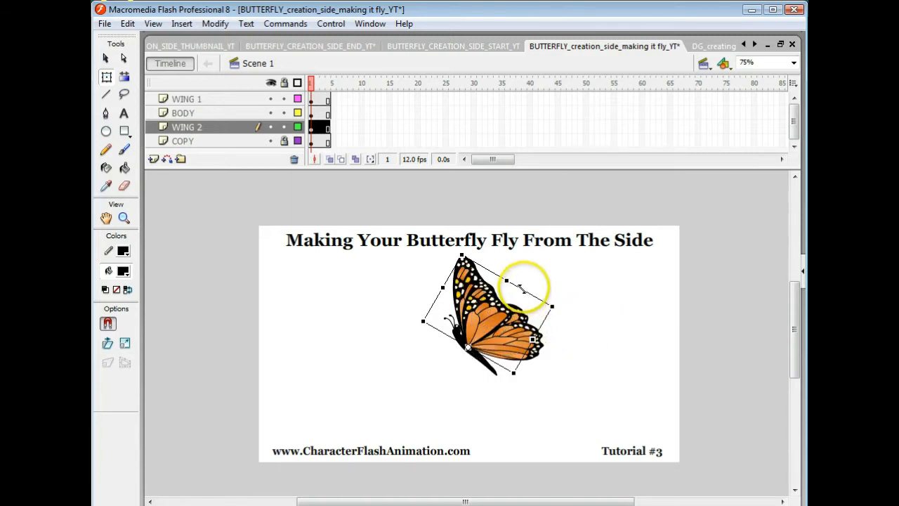
pyautogui.moveTo(520, 288); pyautogui.dragTo(490, 269)
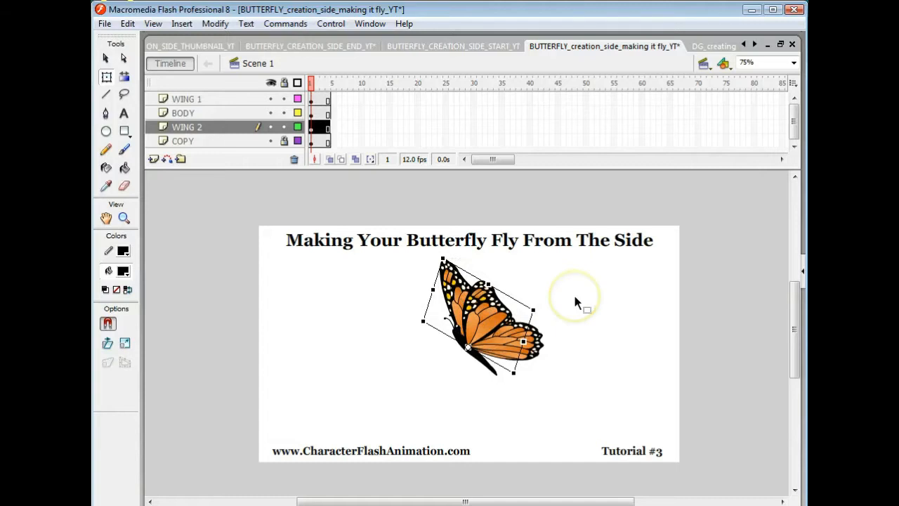
# - Insert keyframes at frame 2 on the WING 1, BODY, WING 2 and COPY layers, and deselect everything
pyautogui.click(317, 101)
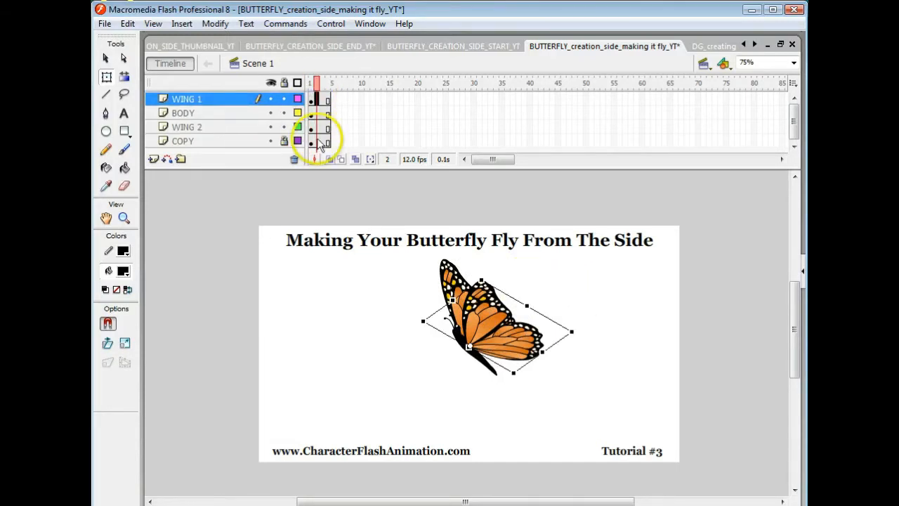
pyautogui.click(318, 130)
pyautogui.rightClick(318, 133)
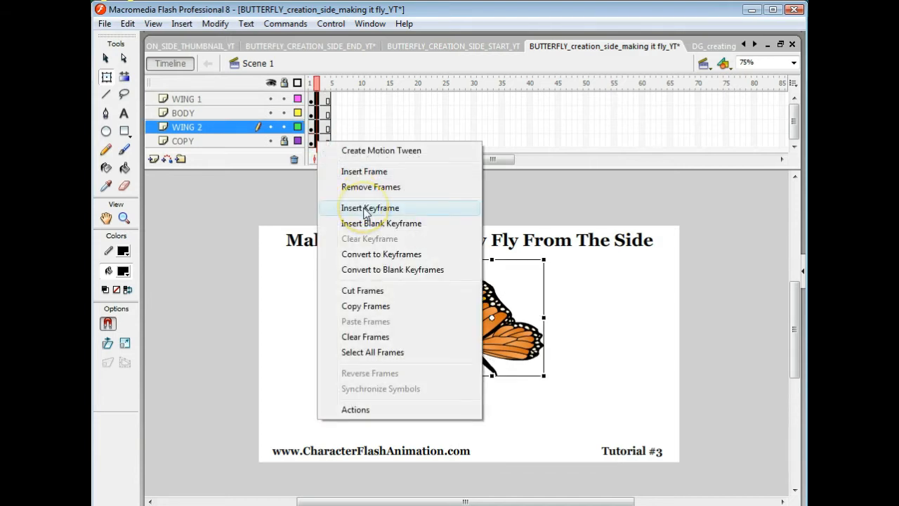
pyautogui.click(365, 209)
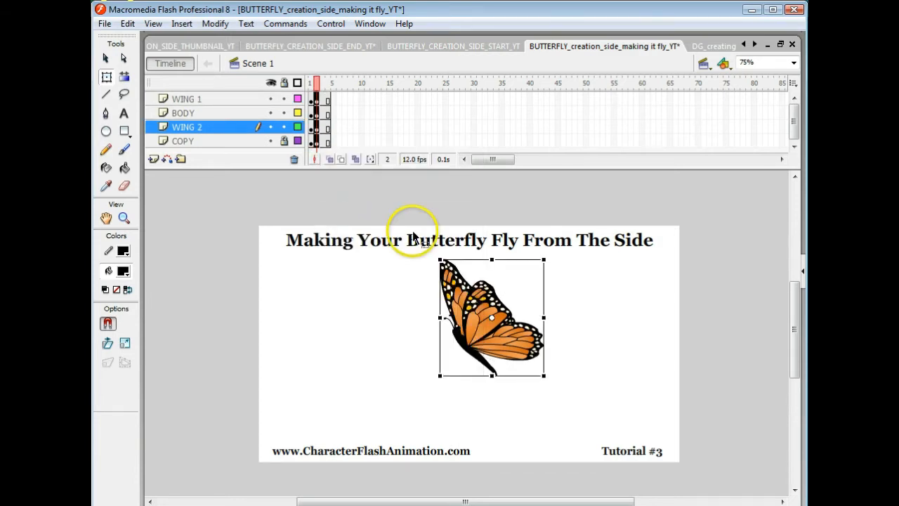
pyautogui.click(594, 313)
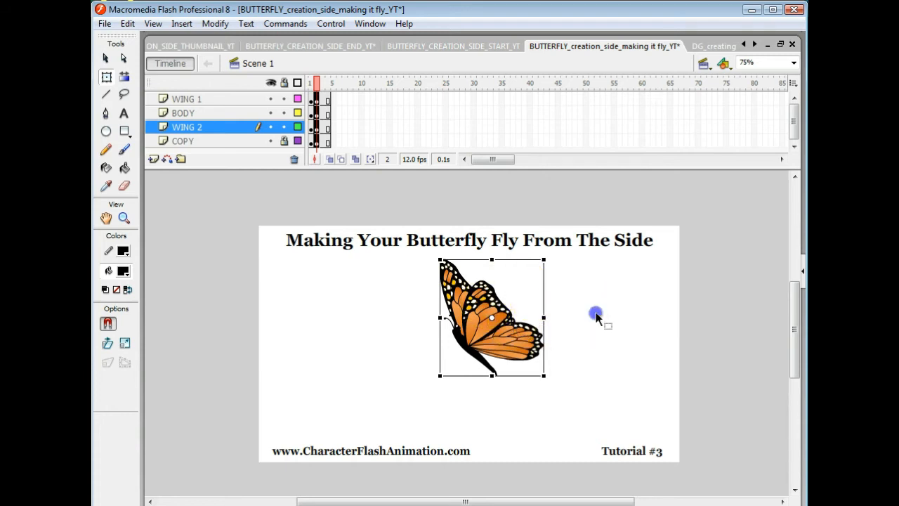
# - Skew the WING 1 wing further toward the tail in frame 2 and reduce its height
pyautogui.click(494, 334)
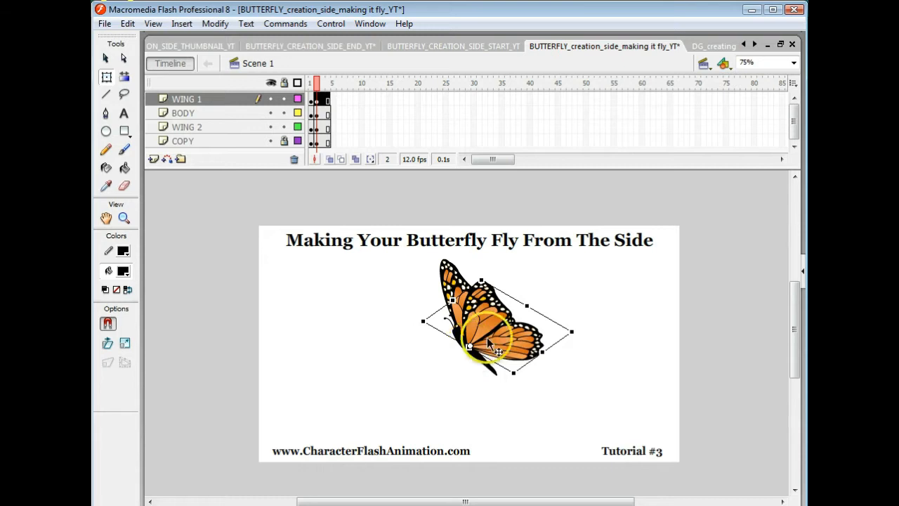
pyautogui.click(509, 298)
pyautogui.moveTo(509, 298); pyautogui.dragTo(511, 294)
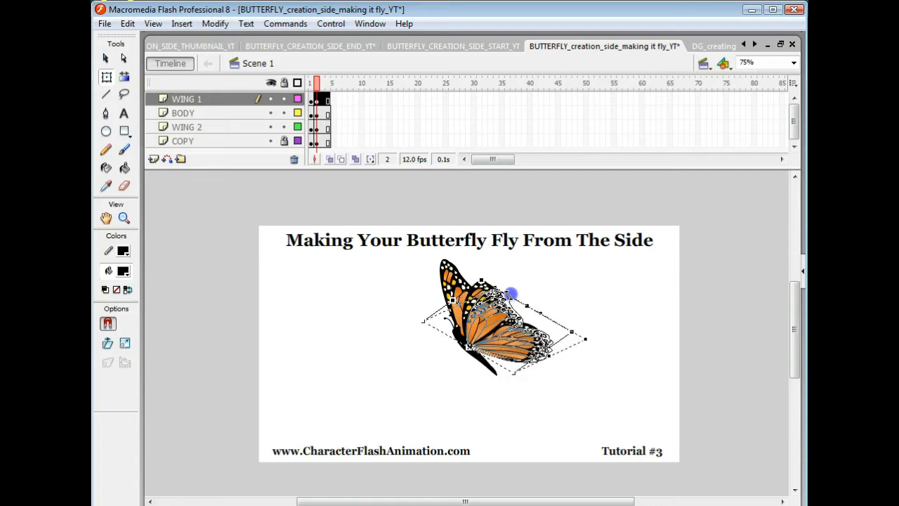
pyautogui.moveTo(524, 302)
pyautogui.mouseDown()
pyautogui.moveTo(541, 312)
pyautogui.moveTo(529, 320)
pyautogui.mouseUp()
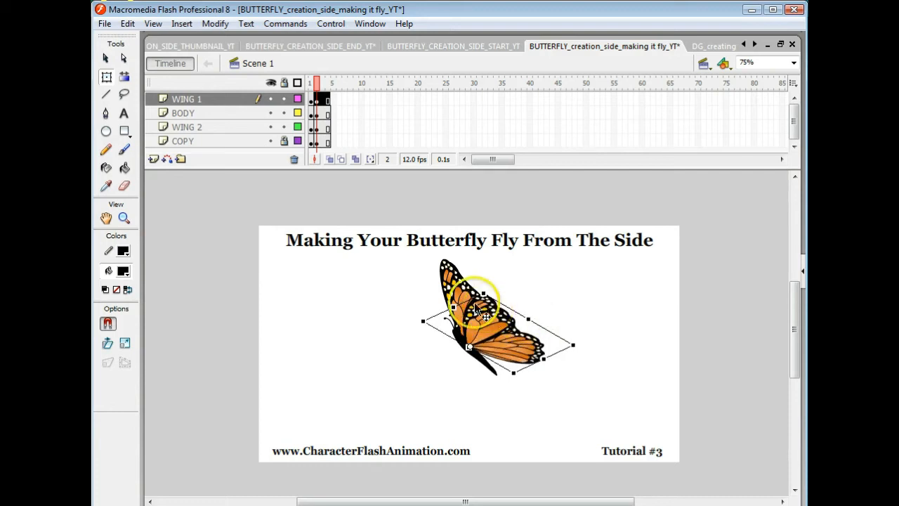
# - Skew the WING 2 wing further toward the head in frame 2 and compare frames 1 and 2
pyautogui.click(458, 287)
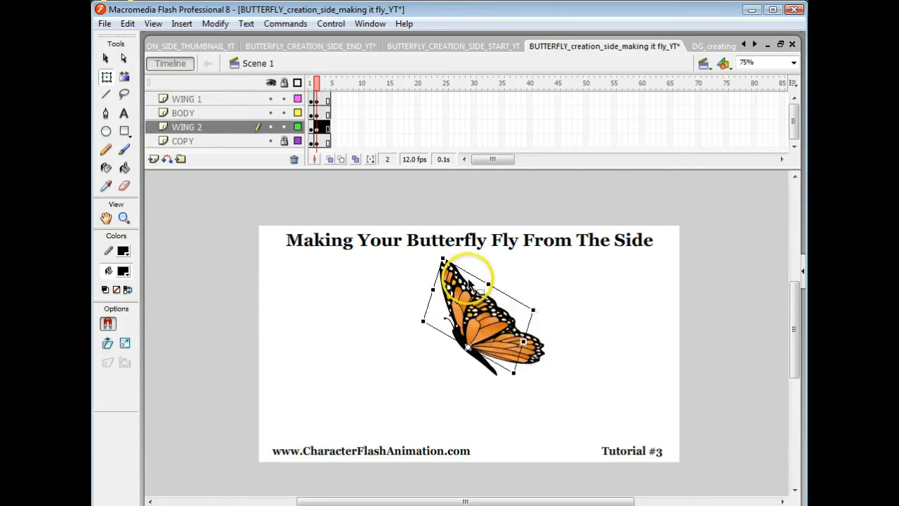
pyautogui.moveTo(475, 273); pyautogui.dragTo(474, 274)
pyautogui.click(475, 275)
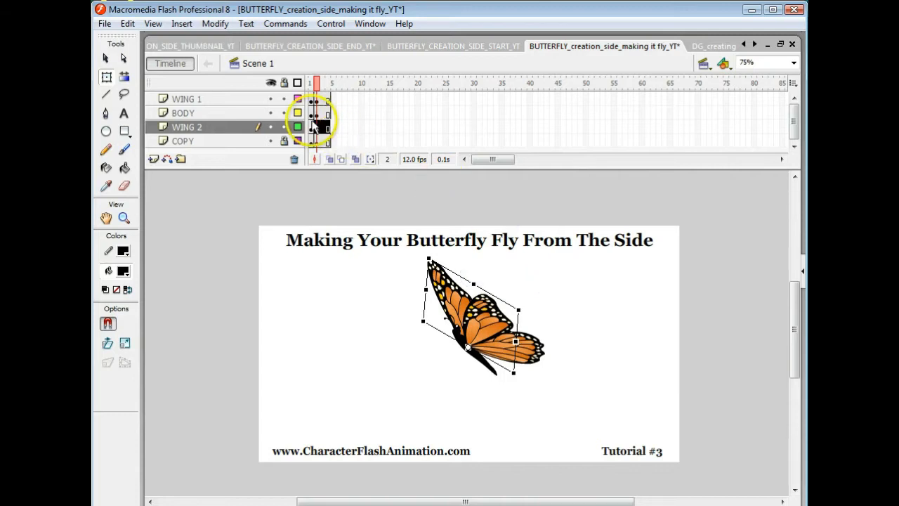
pyautogui.click(311, 123)
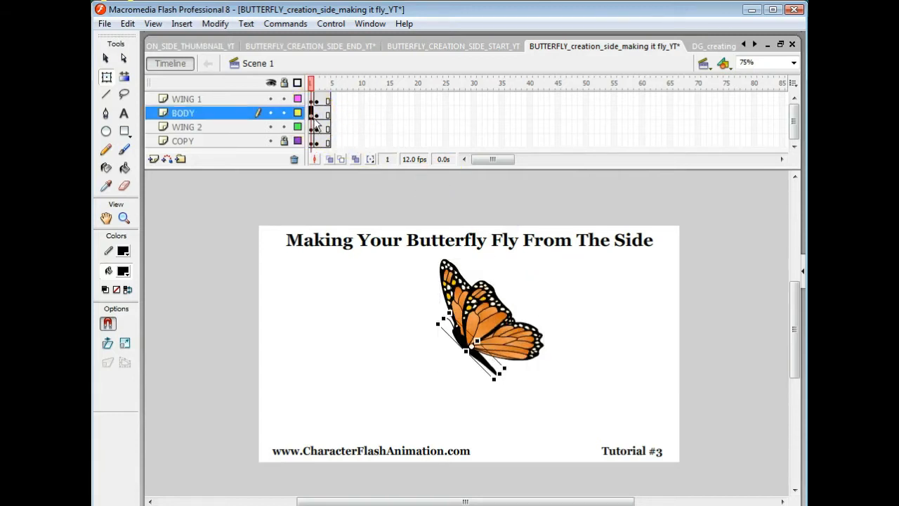
pyautogui.click(316, 112)
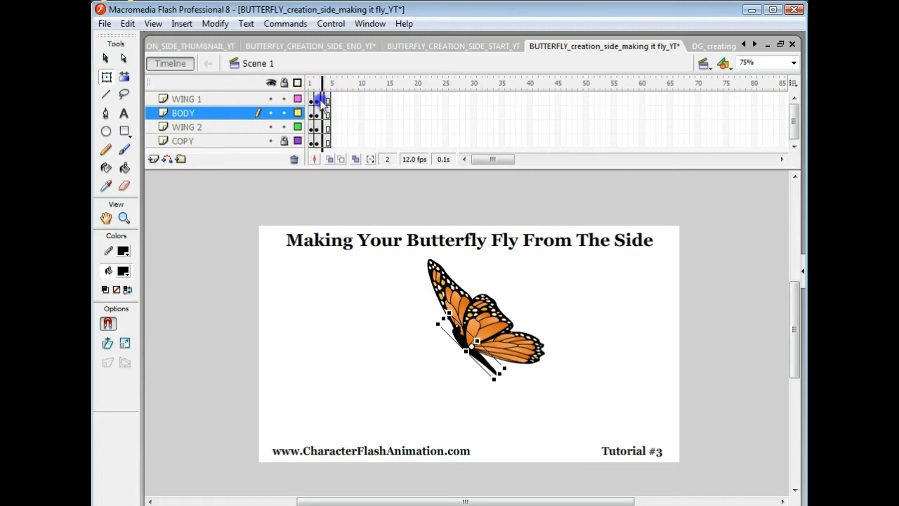
# - Insert keyframes at frame 3 on the WING 1, BODY, WING 2 and COPY layers, and deselect everything
pyautogui.click(322, 99)
pyautogui.click(321, 127)
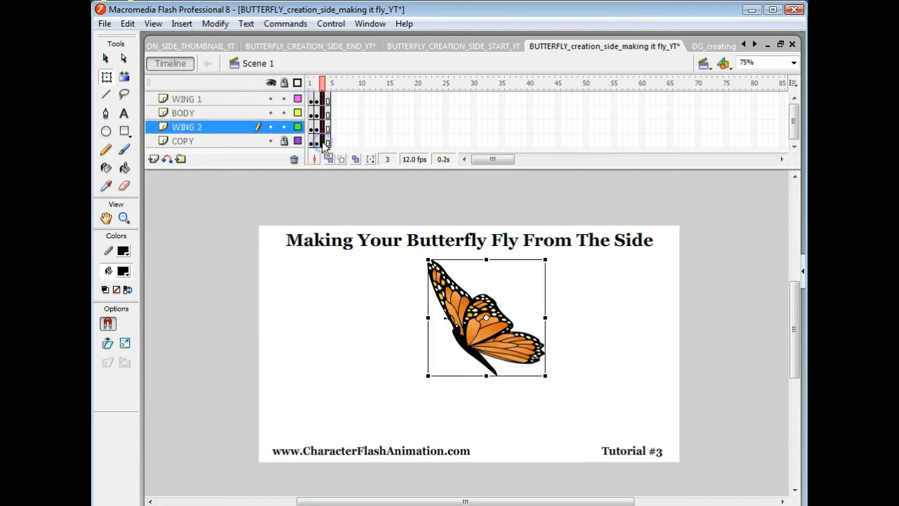
pyautogui.rightClick(323, 131)
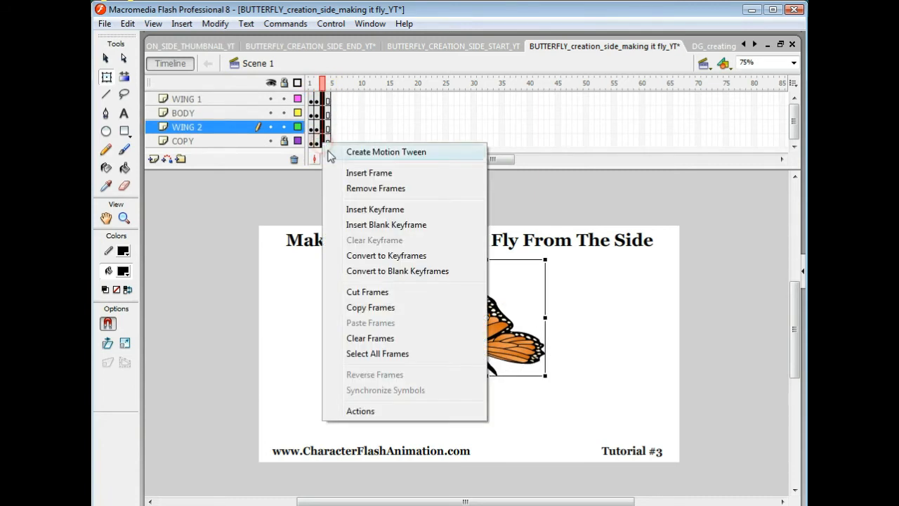
pyautogui.click(361, 207)
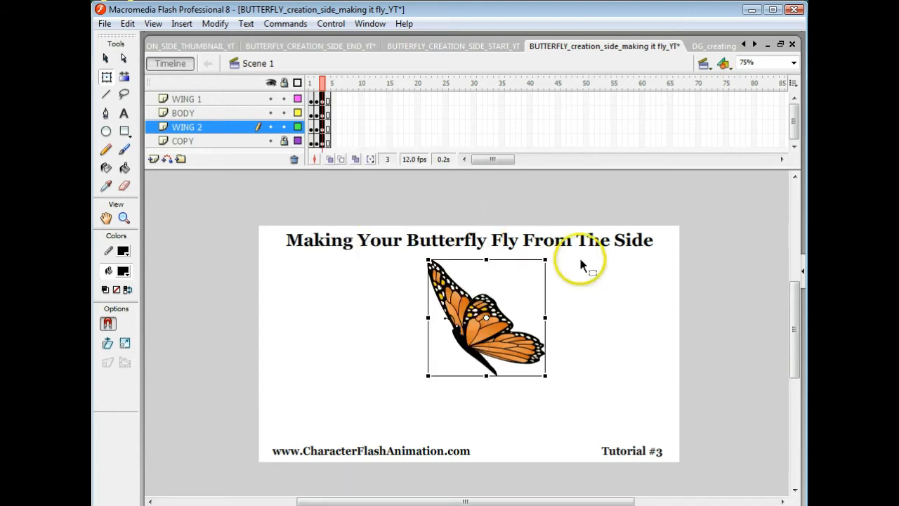
pyautogui.click(621, 279)
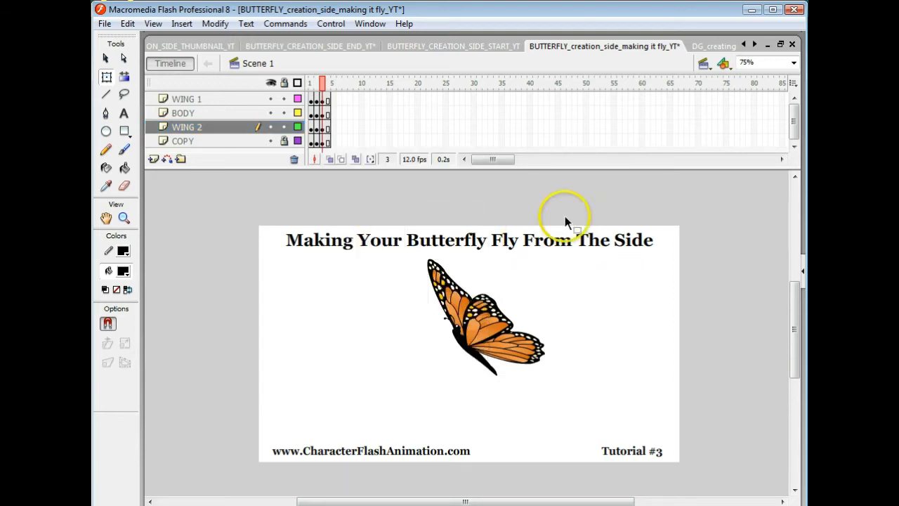
# - Skew the WING 1 wing further toward the tail in frame 3 and flatten it a little more
pyautogui.click(485, 325)
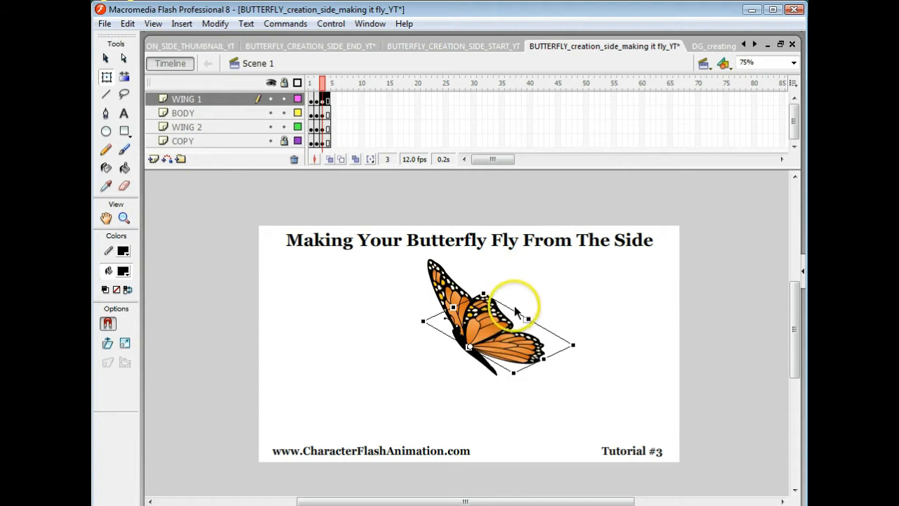
pyautogui.moveTo(516, 311); pyautogui.dragTo(538, 325)
pyautogui.click(538, 328)
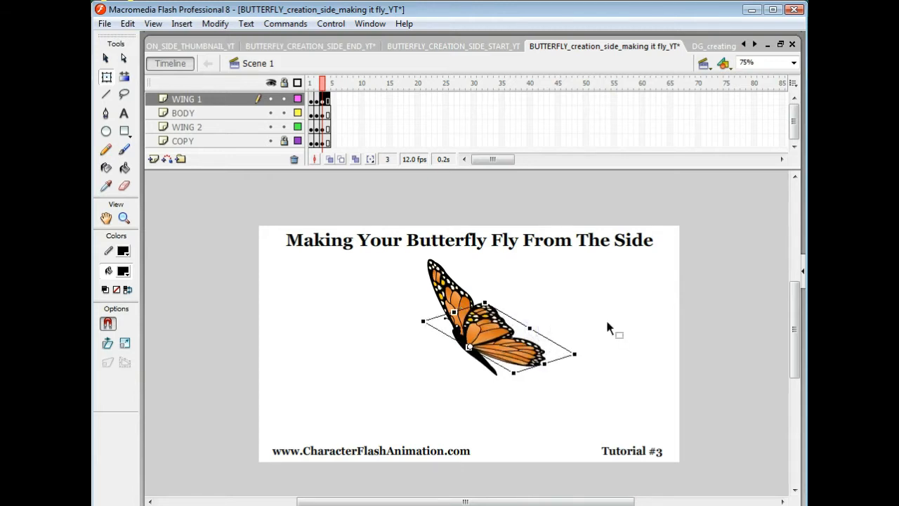
# - Skew the WING 2 wing further toward the head in frame 3 and shorten its height slightly
pyautogui.click(463, 304)
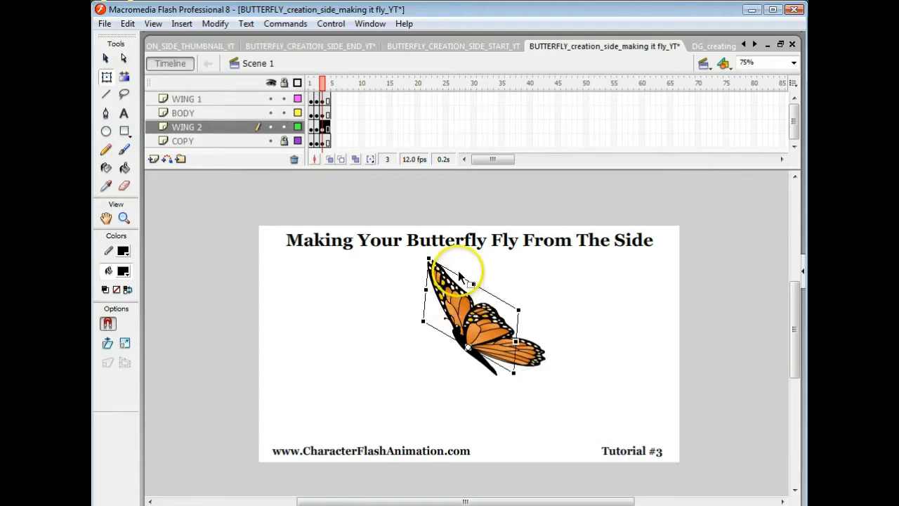
pyautogui.moveTo(456, 273); pyautogui.dragTo(445, 273)
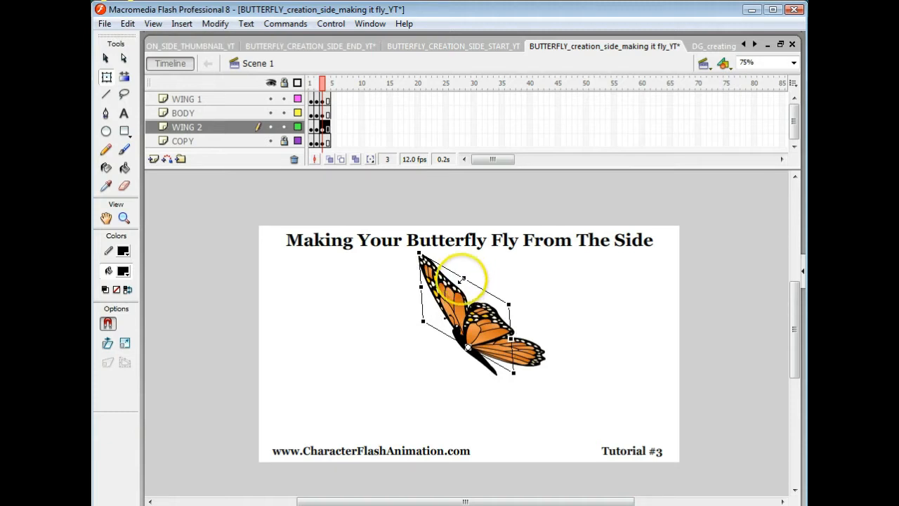
pyautogui.click(463, 280)
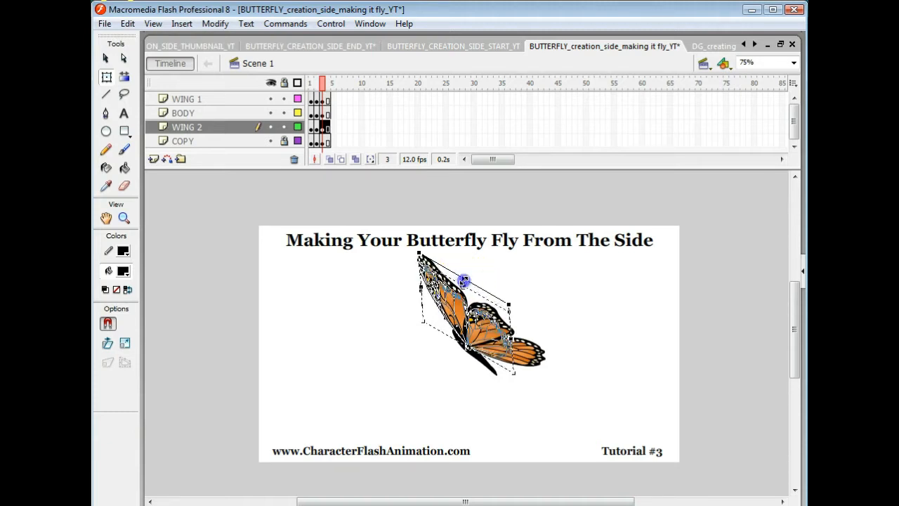
pyautogui.moveTo(464, 280); pyautogui.dragTo(464, 290)
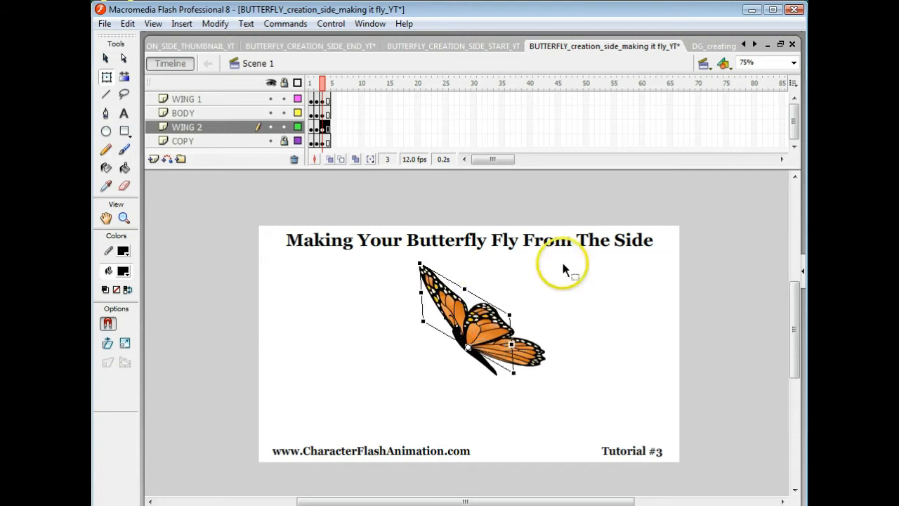
# - Review frames 1 to 3 and insert keyframes at frame 4 on the WING 1, BODY, WING 2 and COPY layers
pyautogui.click(312, 115)
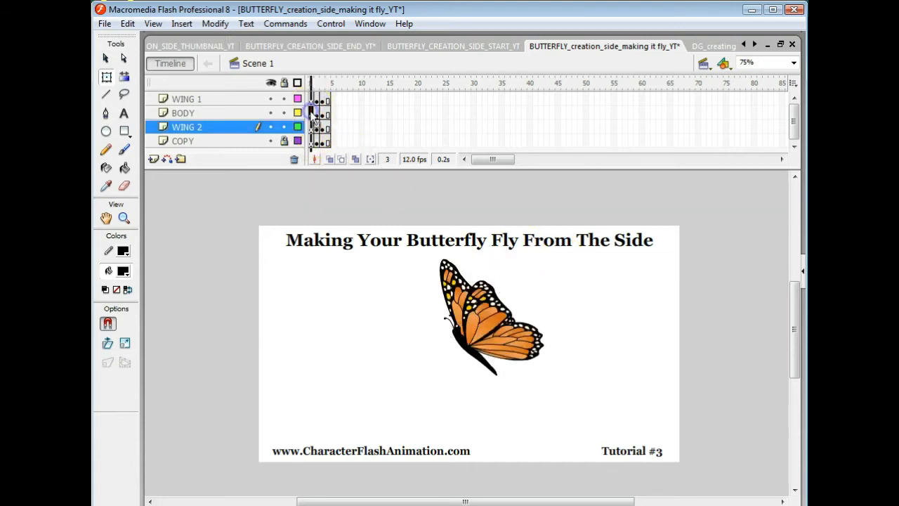
pyautogui.click(320, 116)
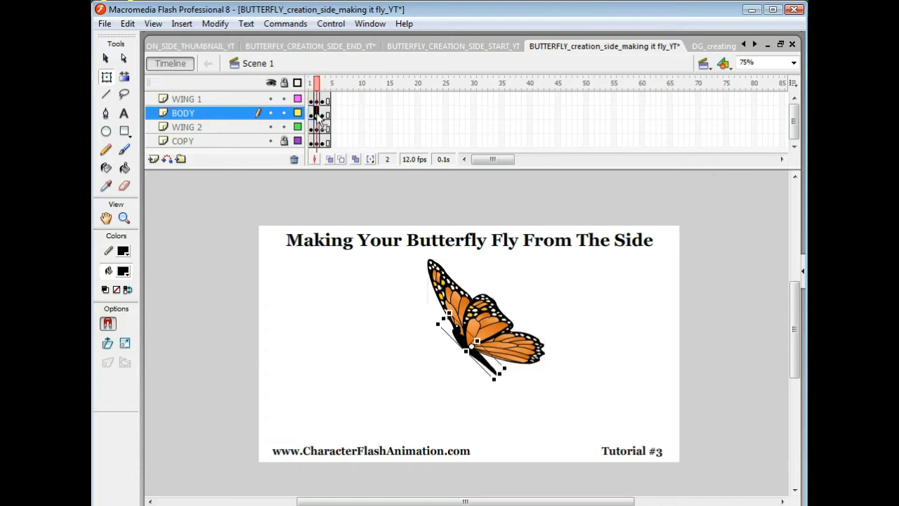
pyautogui.click(326, 114)
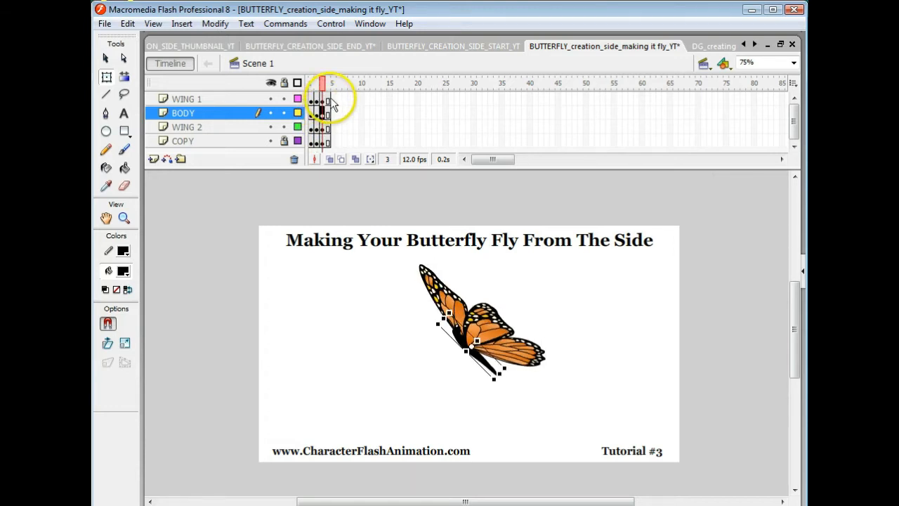
pyautogui.click(328, 99)
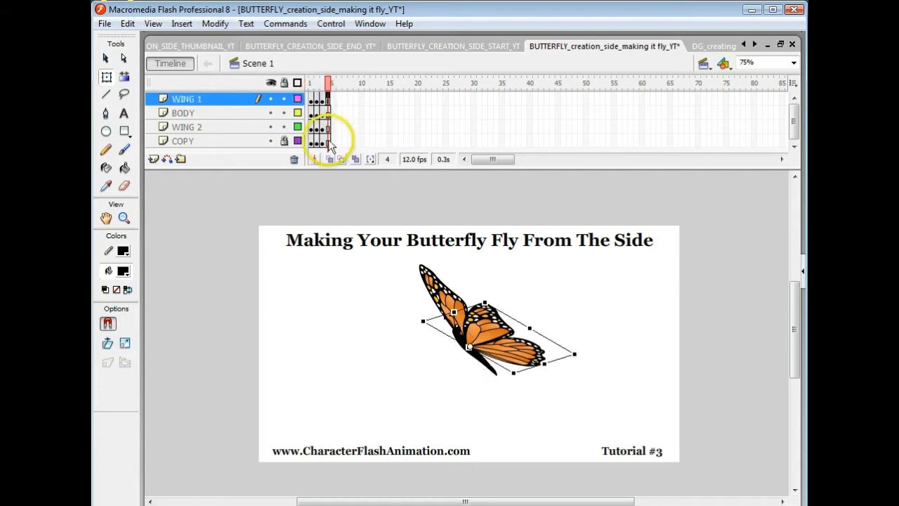
pyautogui.click(327, 128)
pyautogui.rightClick(328, 140)
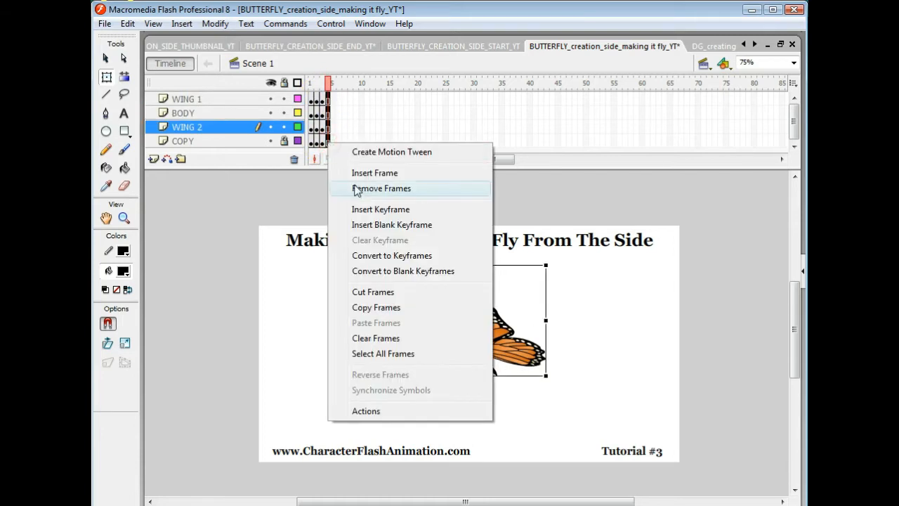
pyautogui.click(361, 211)
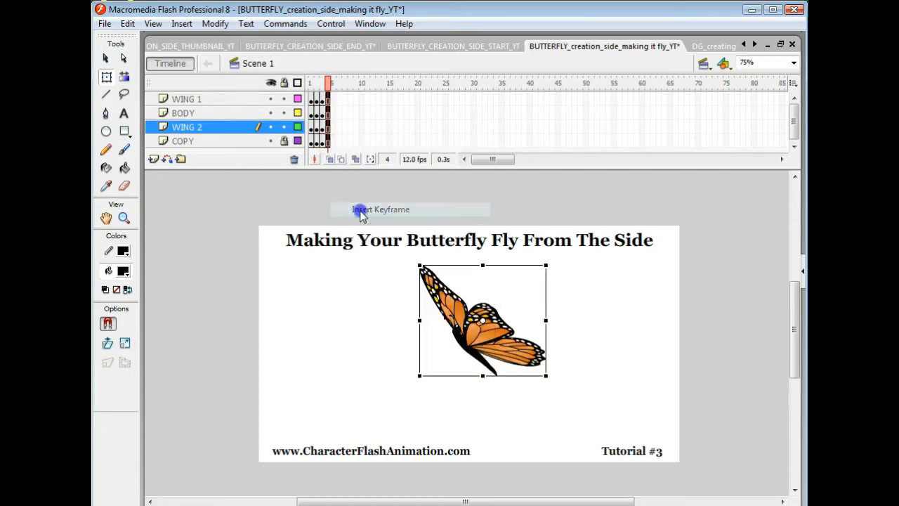
pyautogui.click(518, 354)
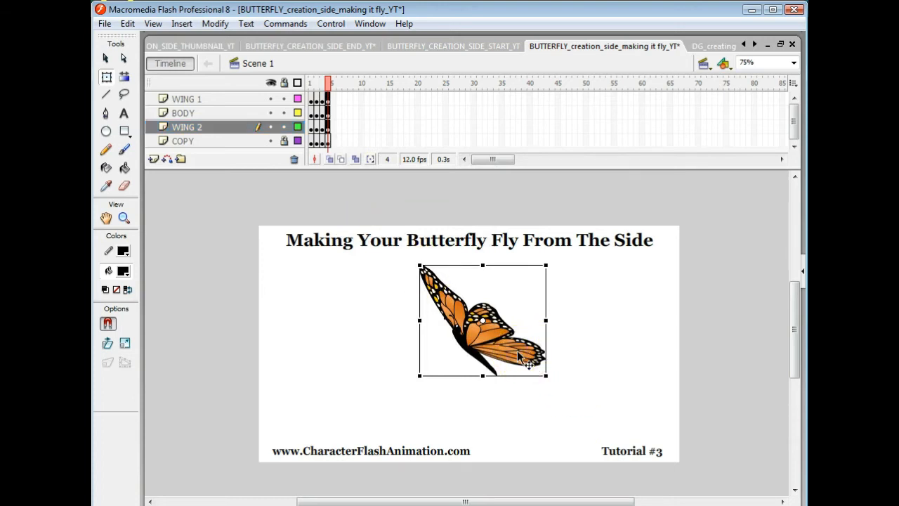
pyautogui.click(578, 328)
# - Flip the WING 1 wing downward below the body in frame 4 and skew it slightly toward the tail
pyautogui.click(501, 330)
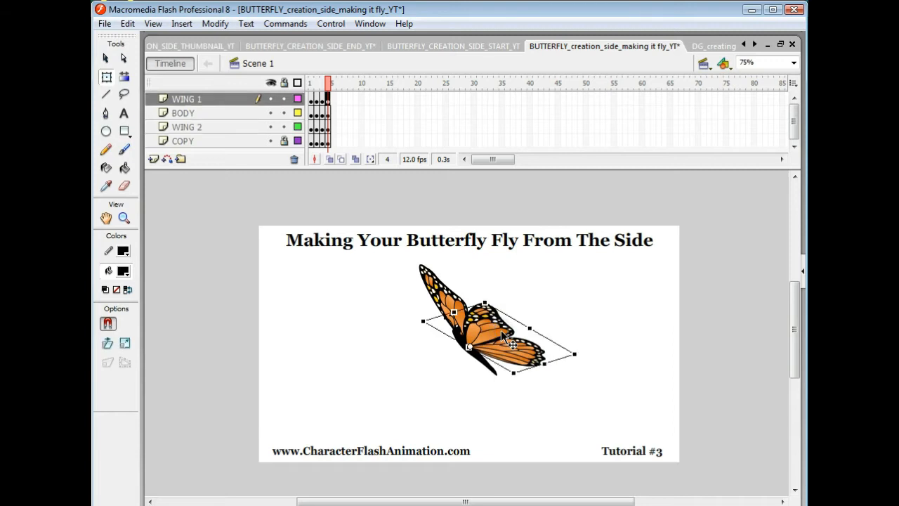
pyautogui.click(510, 335)
pyautogui.moveTo(528, 328); pyautogui.dragTo(510, 432)
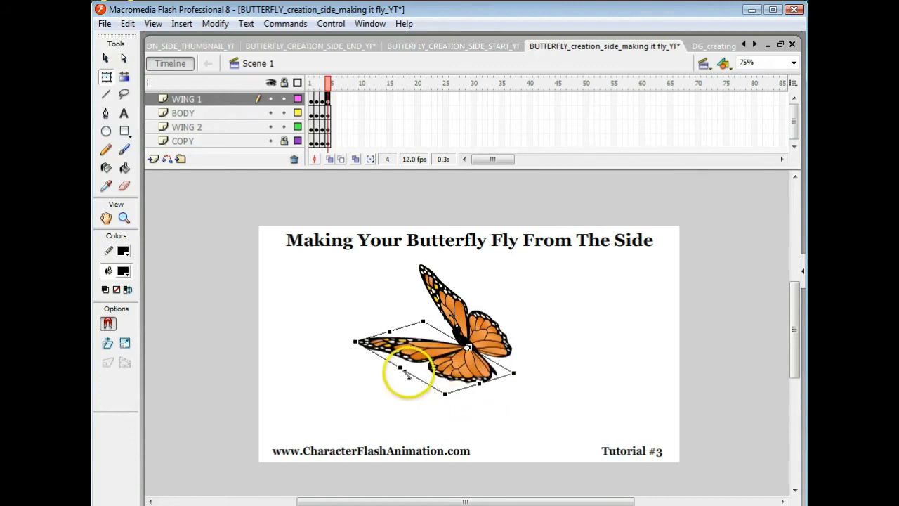
pyautogui.moveTo(410, 373); pyautogui.dragTo(433, 385)
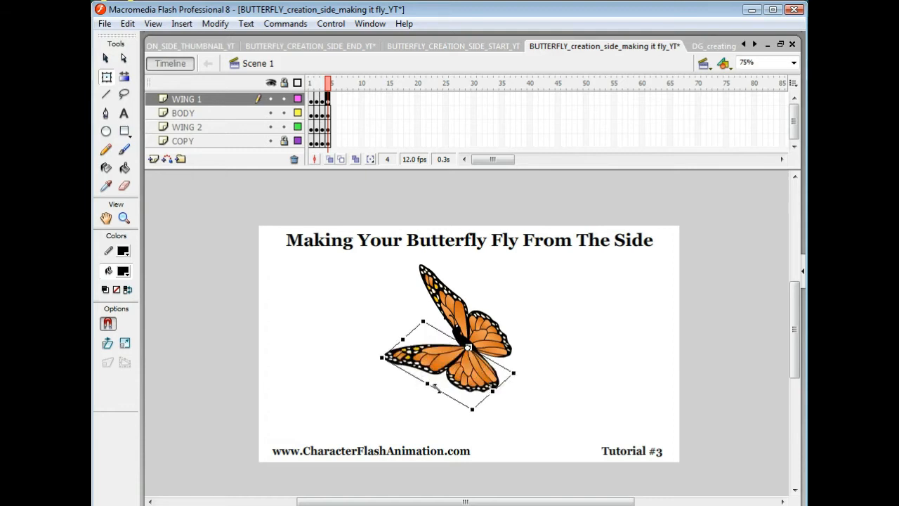
# - Flip the WING 2 wing downward in frame 4 and adjust it to extend forward behind the WING 1 wing
pyautogui.click(448, 306)
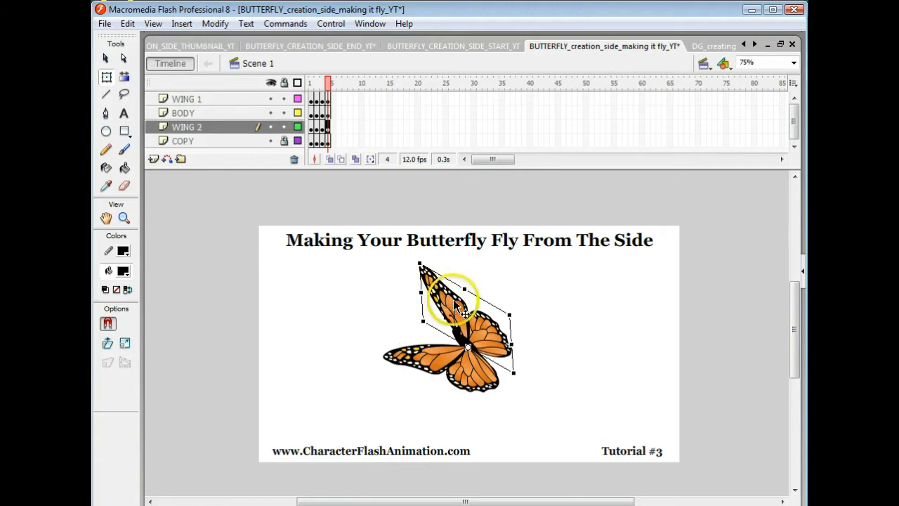
pyautogui.moveTo(464, 289); pyautogui.dragTo(470, 372)
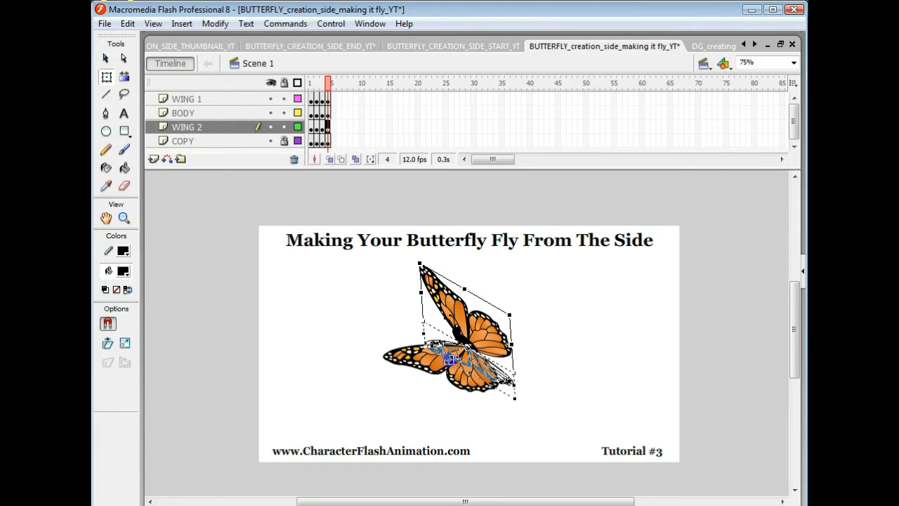
pyautogui.moveTo(445, 363); pyautogui.dragTo(443, 366)
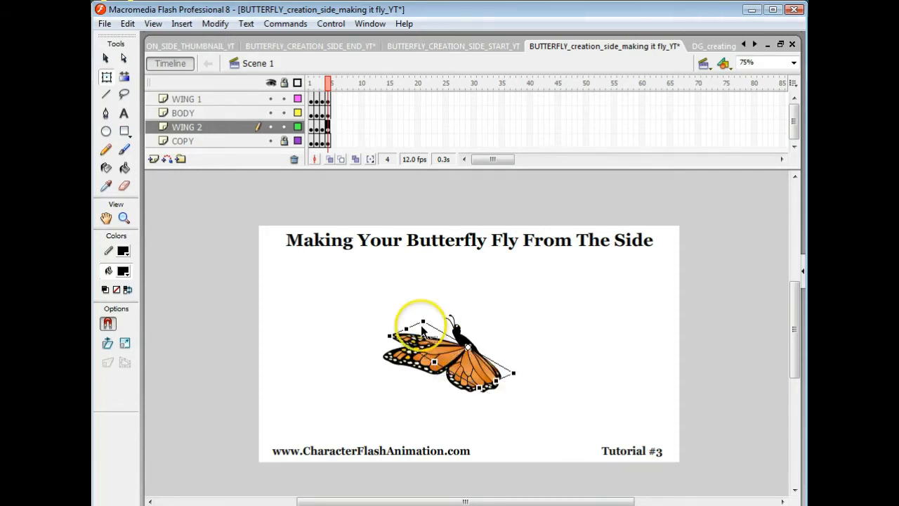
pyautogui.moveTo(428, 316); pyautogui.dragTo(427, 315)
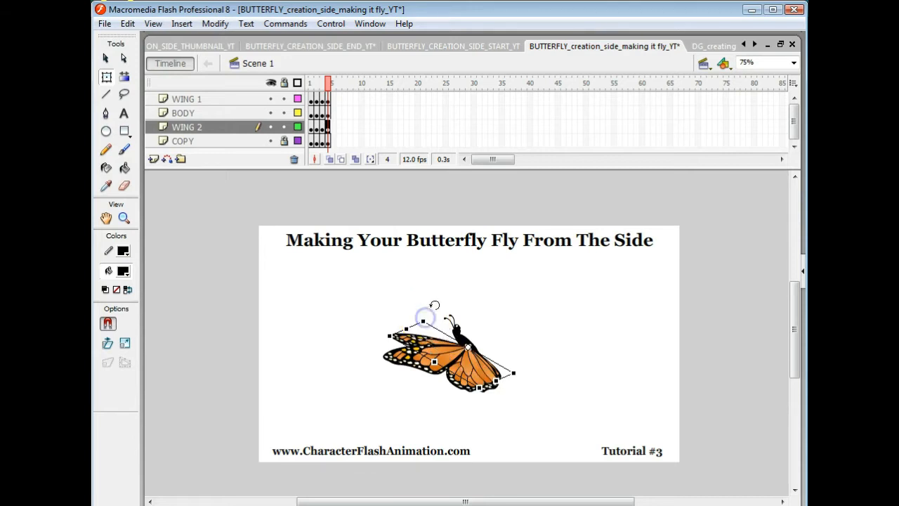
# - Deselect everything and preview the four-frame wing flap as a test movie, closing the preview when done
pyautogui.click(530, 327)
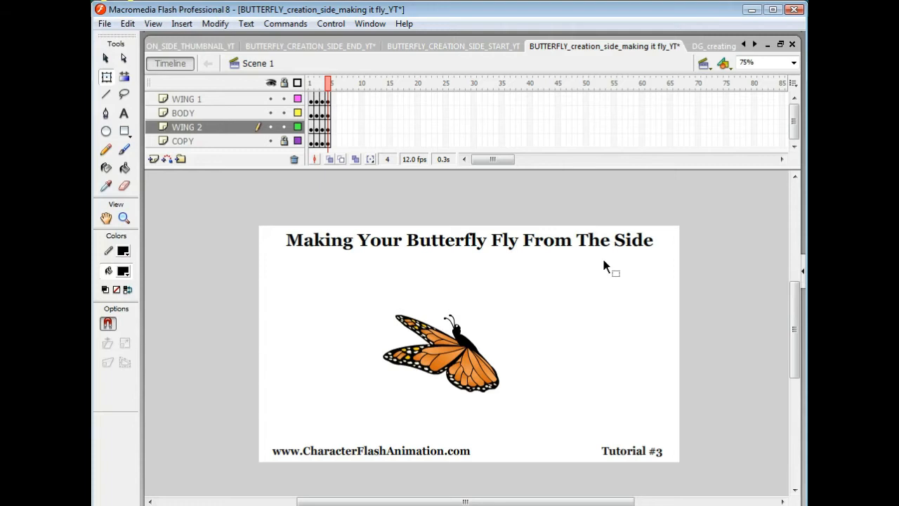
pyautogui.hotkey('ctrl', 'Return')
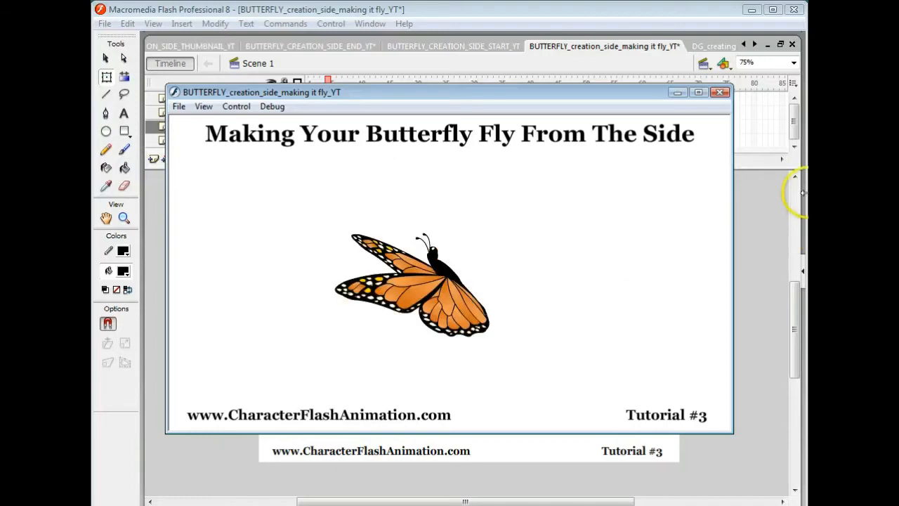
pyautogui.click(716, 93)
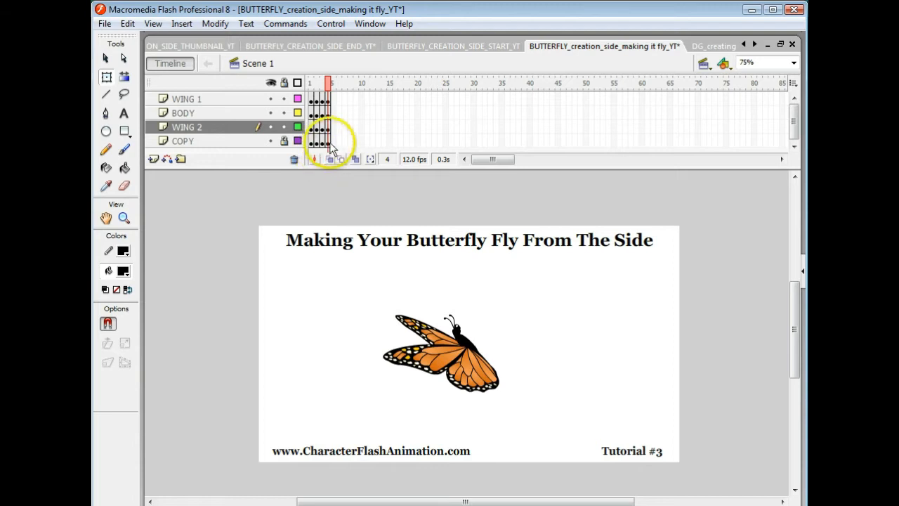
# - Copy frames 1 to 4 of the WING 1, BODY and WING 2 layers
pyautogui.click(328, 96)
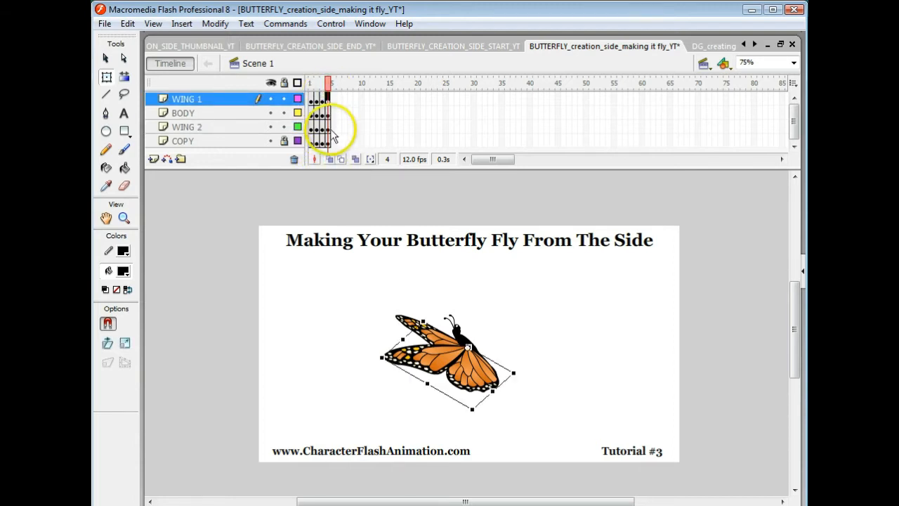
pyautogui.click(328, 128)
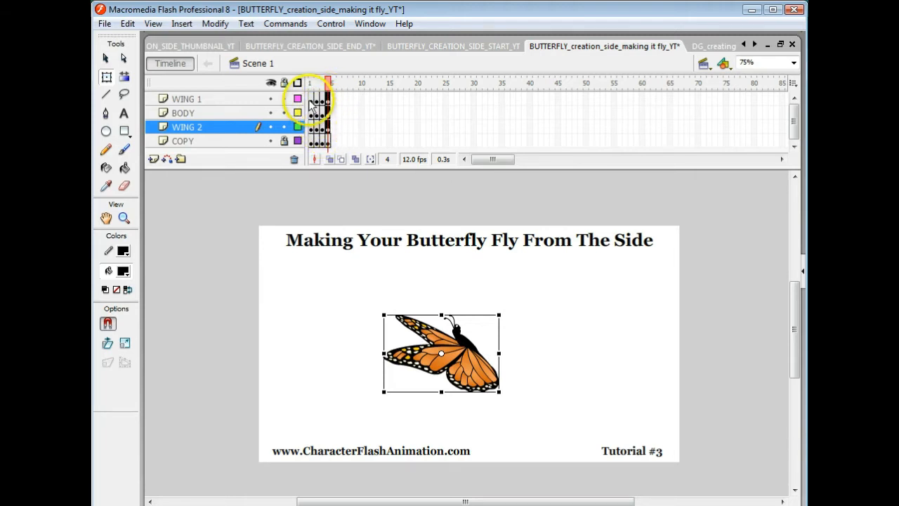
pyautogui.moveTo(311, 100); pyautogui.dragTo(324, 121)
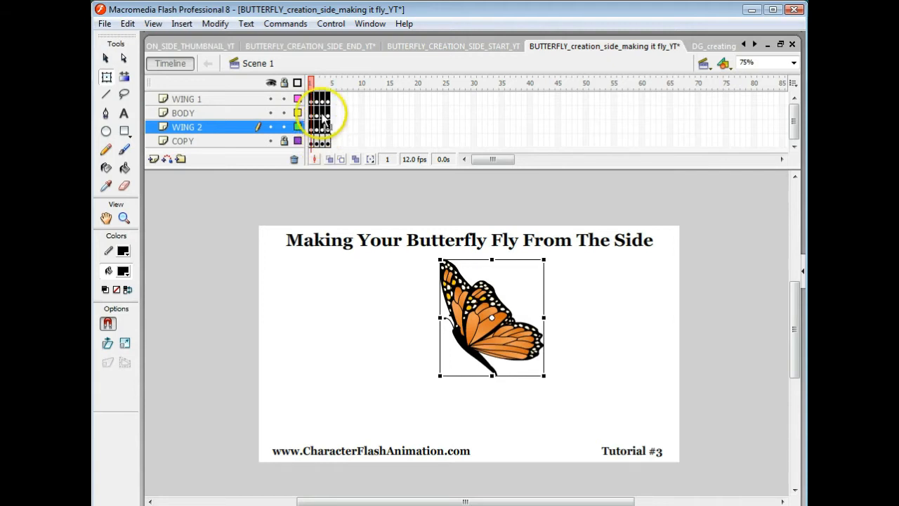
pyautogui.rightClick(324, 121)
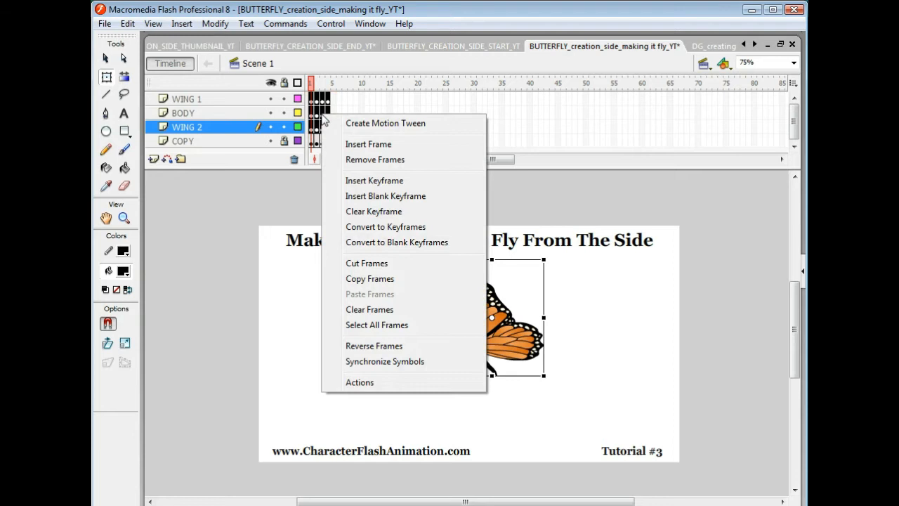
pyautogui.click(359, 280)
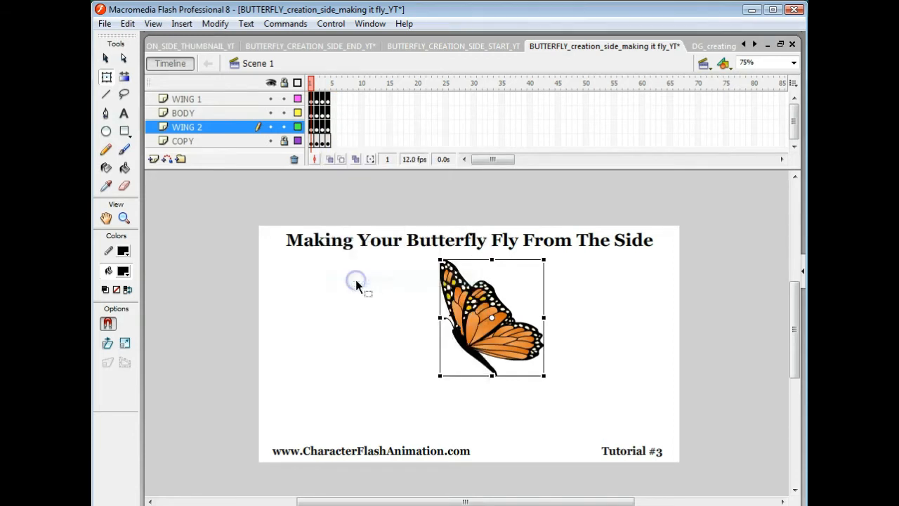
# - Create a new movie clip symbol named BUTTERFLY FLYING 2
pyautogui.click(182, 24)
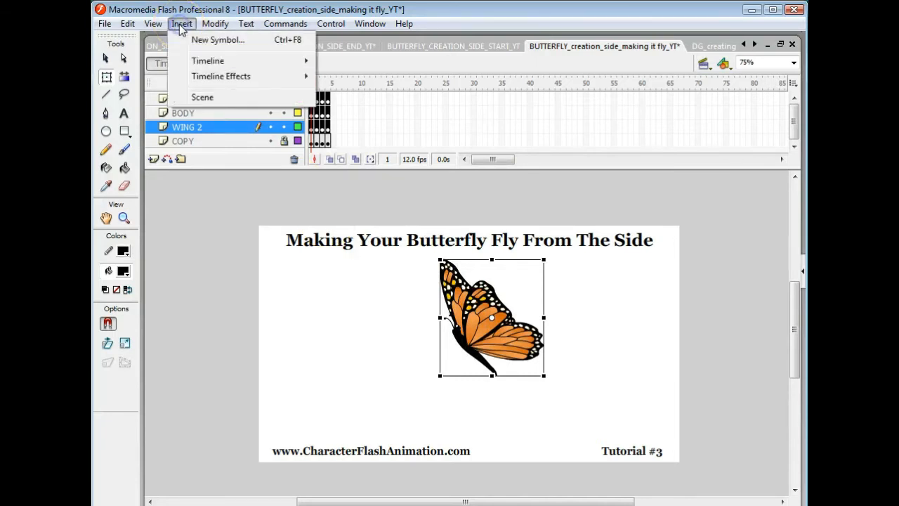
pyautogui.click(216, 41)
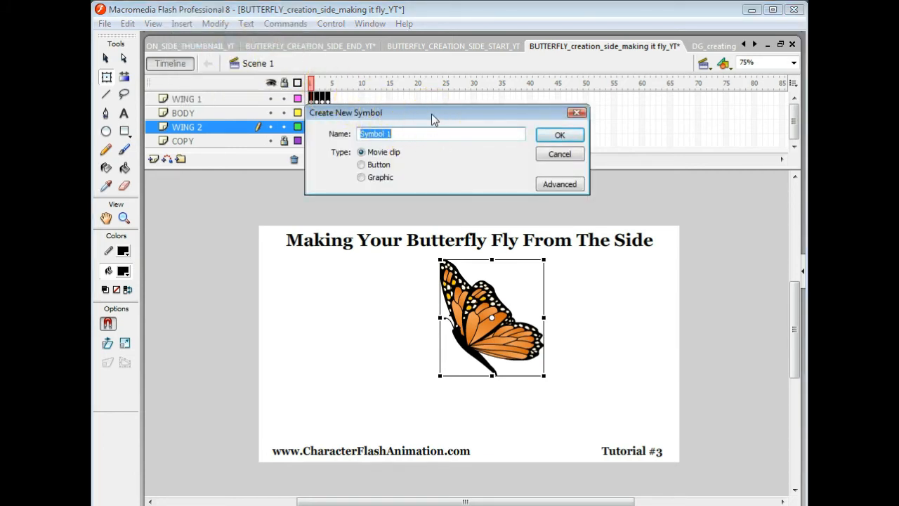
pyautogui.write('BUTTERFLY FLYING 2')
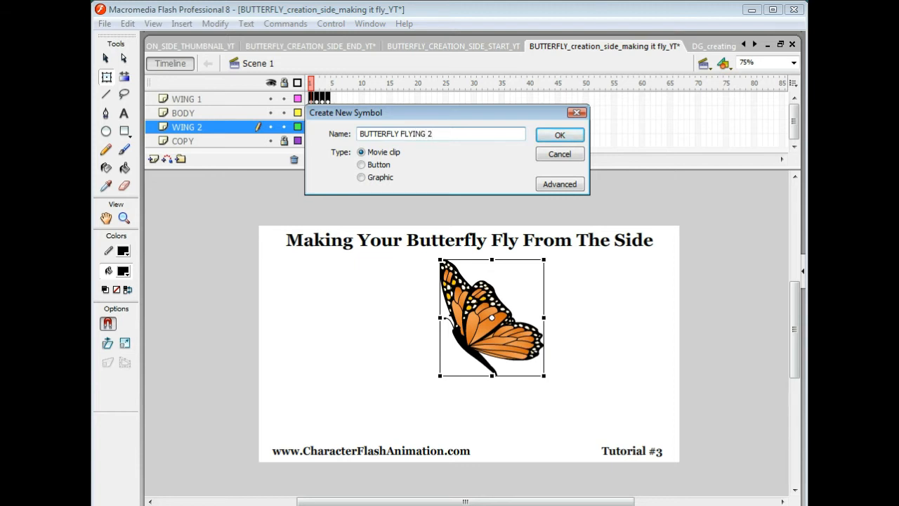
pyautogui.click(552, 136)
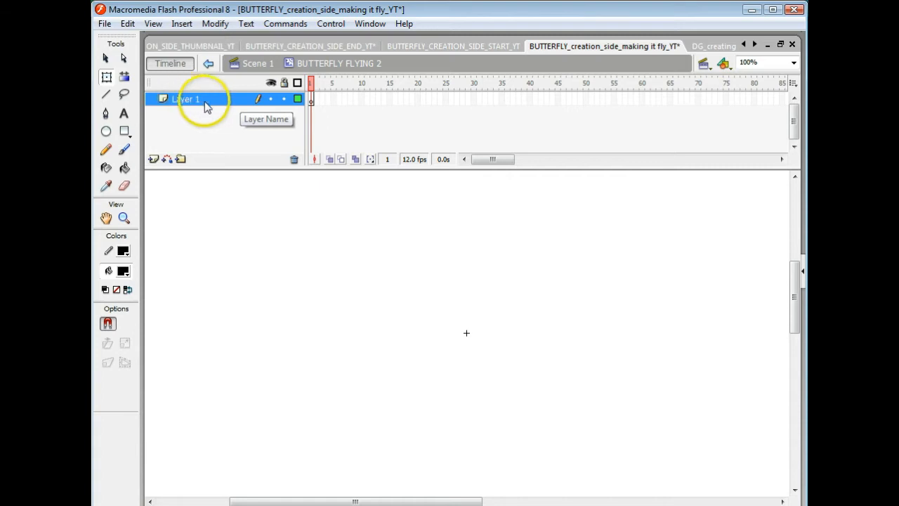
# - Paste the copied butterfly frames into frame 1 of Layer 1 in the new movie clip
pyautogui.click(313, 100)
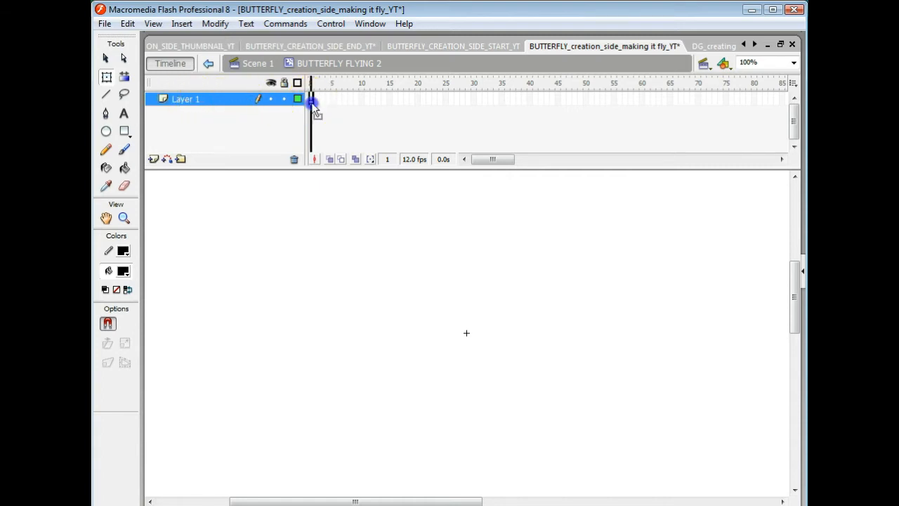
pyautogui.rightClick(313, 103)
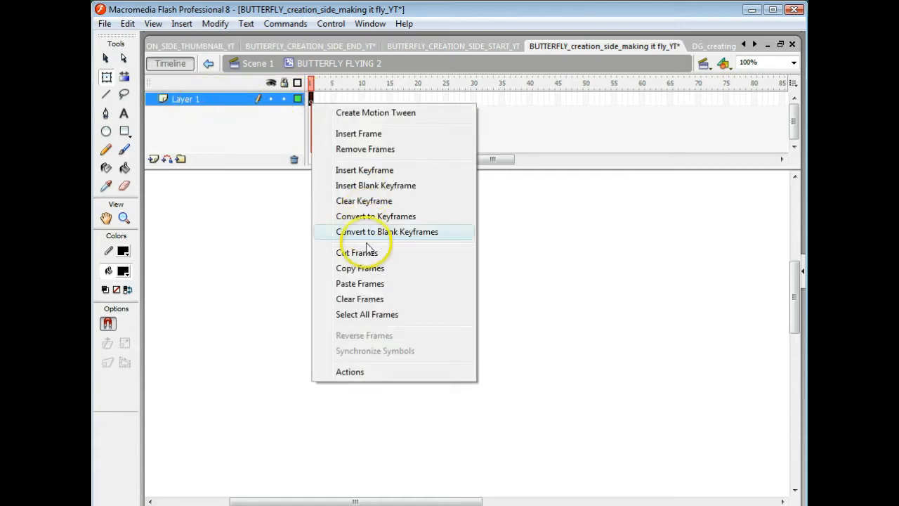
pyautogui.click(344, 288)
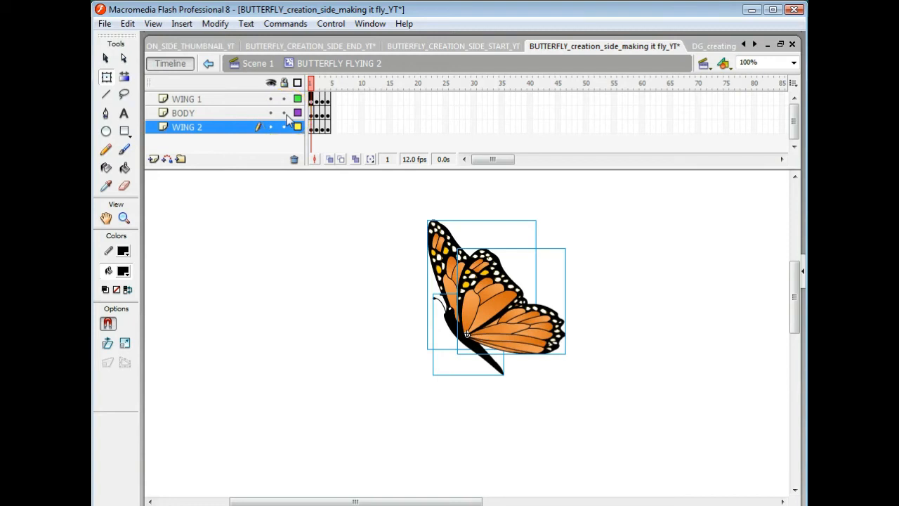
# - Return to Scene 1 and add a new layer above WING 1
pyautogui.click(257, 64)
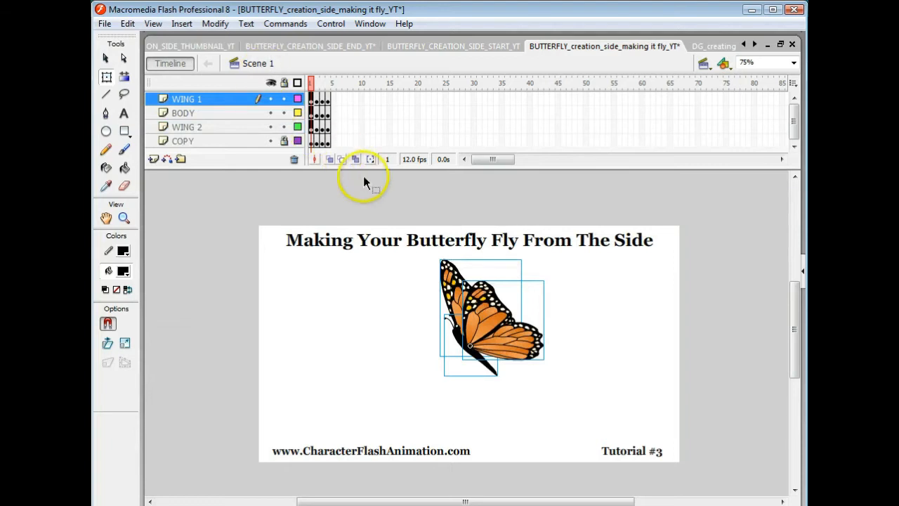
pyautogui.click(370, 199)
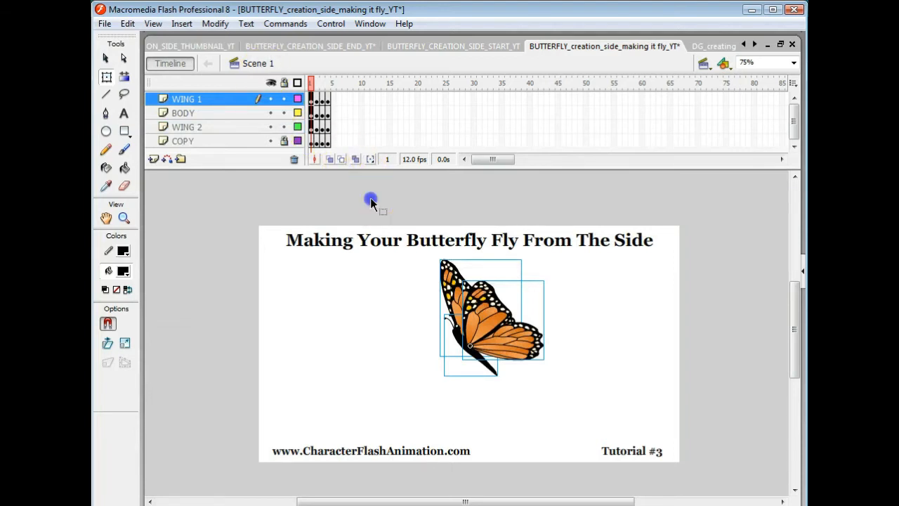
pyautogui.click(209, 100)
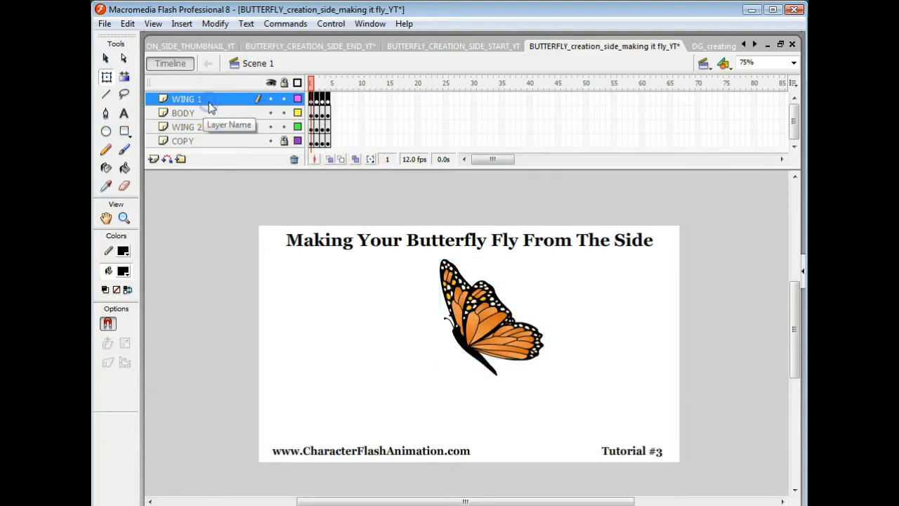
pyautogui.click(153, 161)
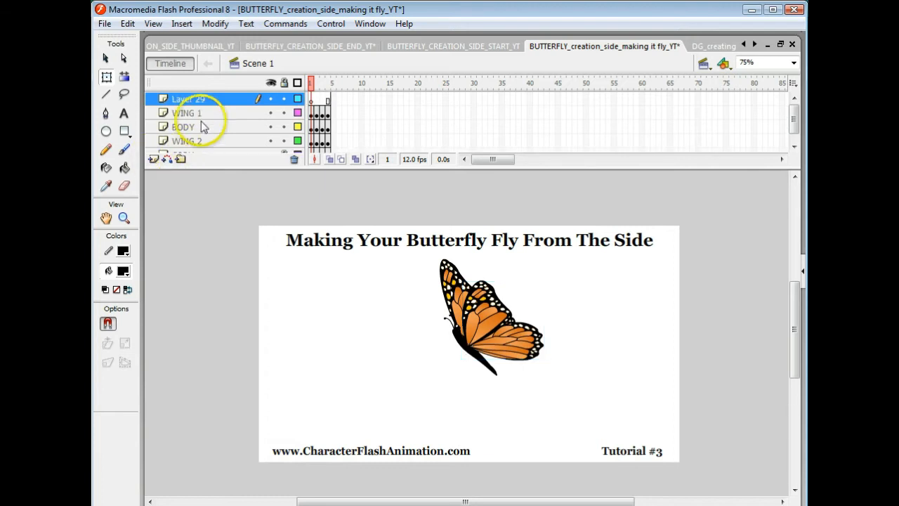
# - Place an instance of the BUTTERFLY FLYING 2 movie clip in frame 1 of the new top layer and test the movie
pyautogui.click(312, 100)
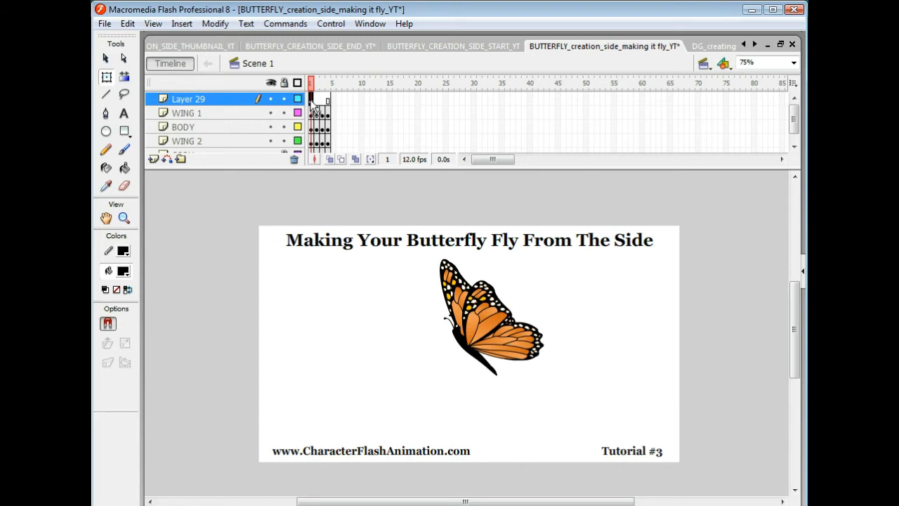
pyautogui.hotkey('ctrl', 'l')
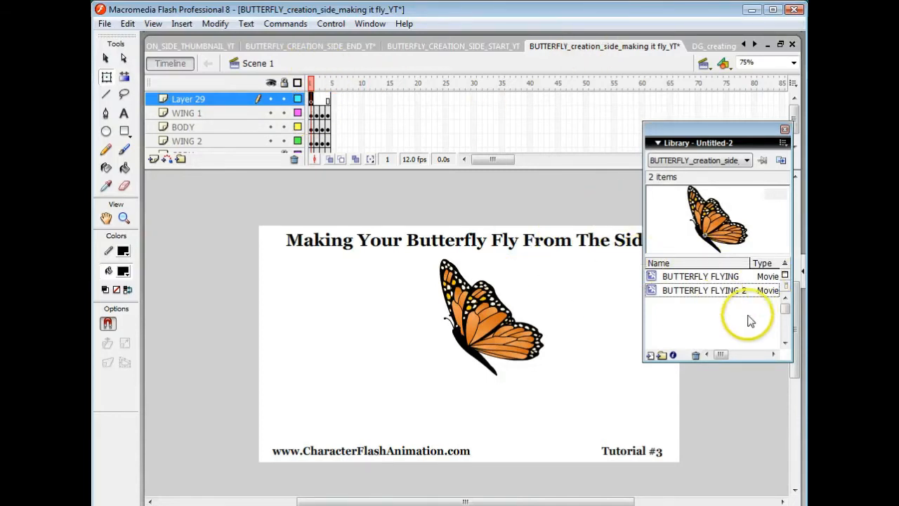
pyautogui.click(696, 292)
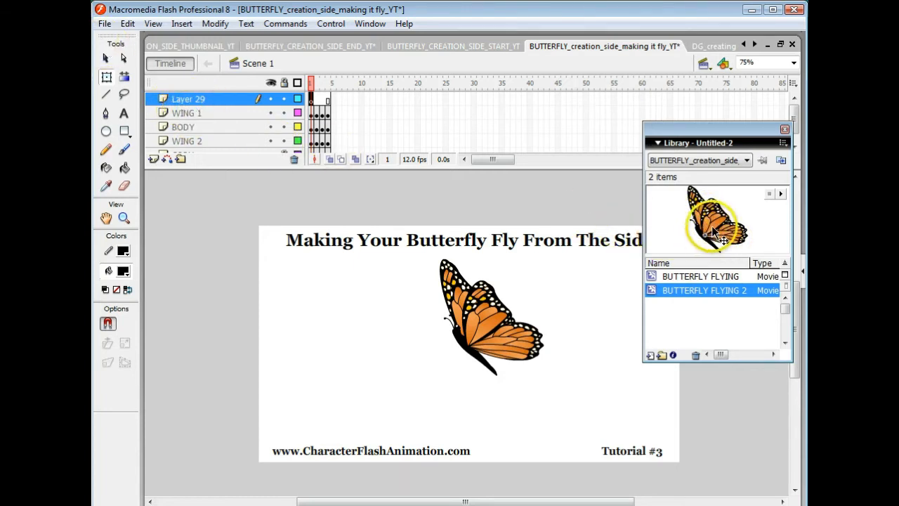
pyautogui.moveTo(686, 242); pyautogui.dragTo(367, 357)
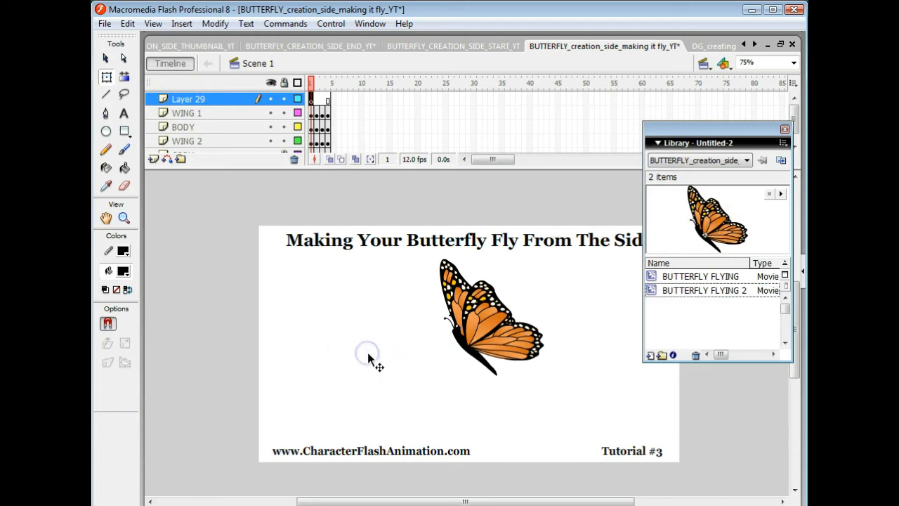
pyautogui.click(785, 129)
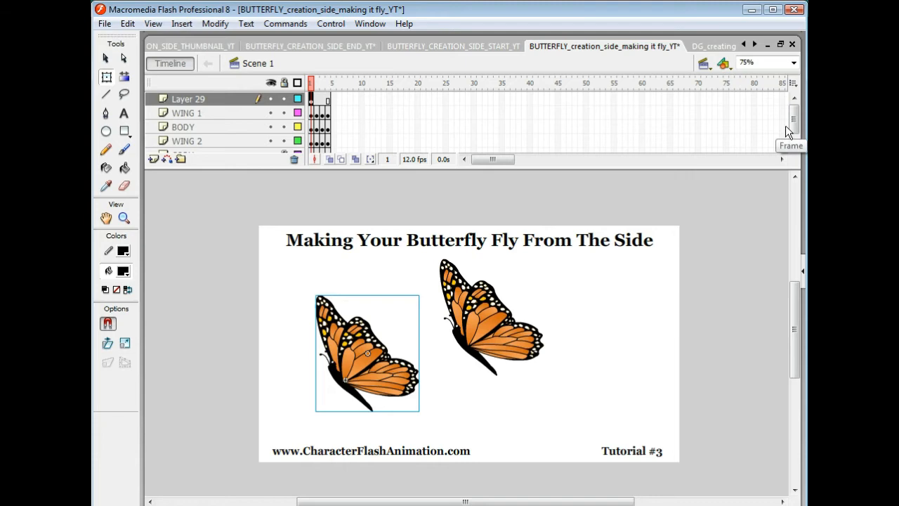
pyautogui.hotkey('ctrl', 'Return')
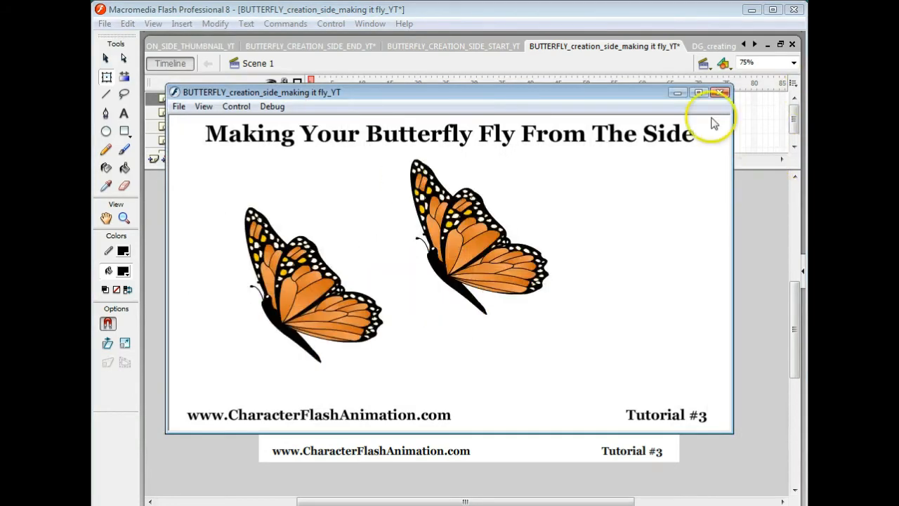
pyautogui.click(720, 94)
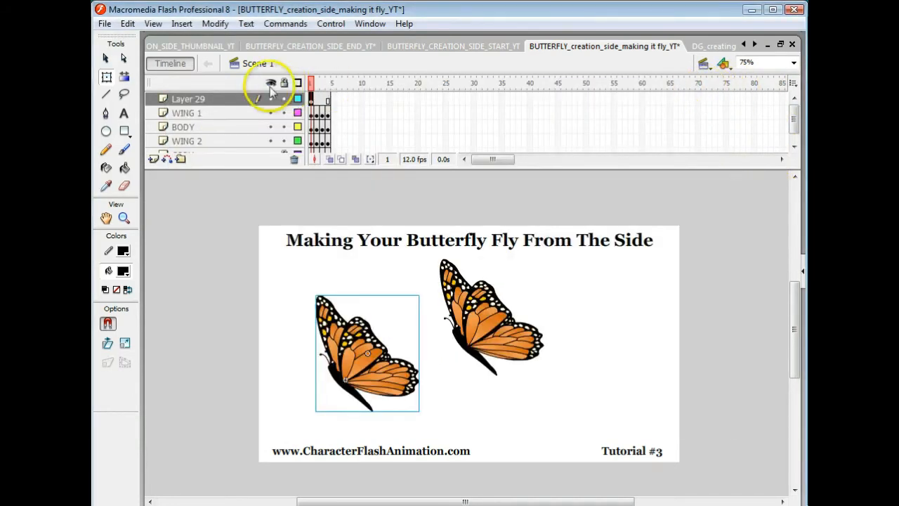
# - Delete the WING 1, BODY and WING 2 layers from Scene 1
pyautogui.click(248, 115)
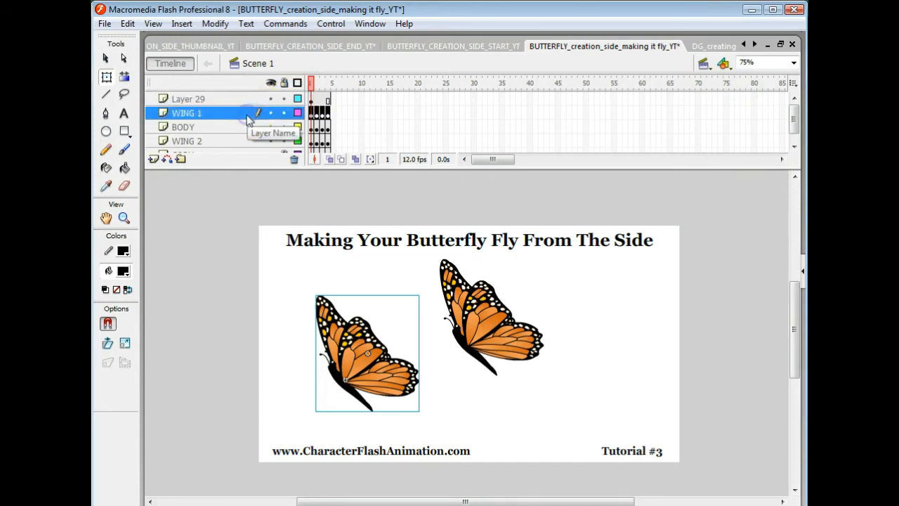
pyautogui.keyDown('shift'); pyautogui.click(234, 129); pyautogui.keyUp('shift')
pyautogui.keyDown('shift'); pyautogui.click(226, 141); pyautogui.keyUp('shift')
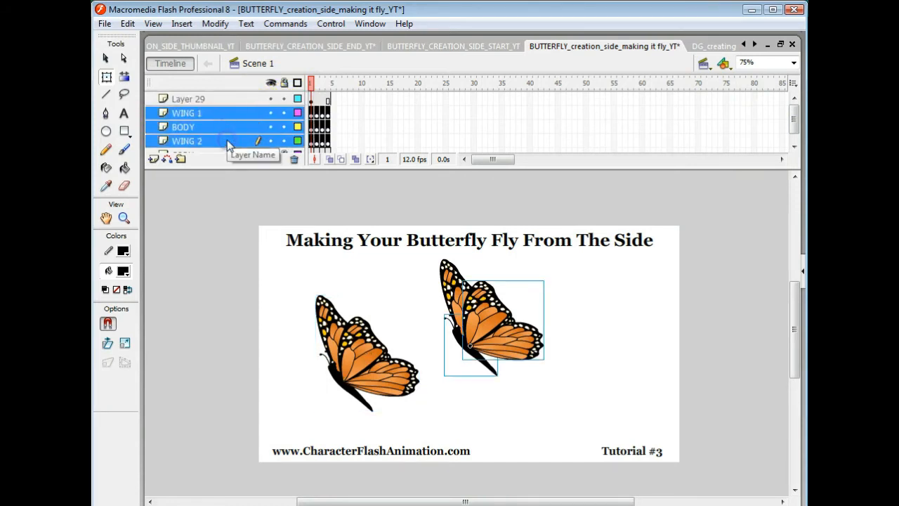
pyautogui.click(294, 160)
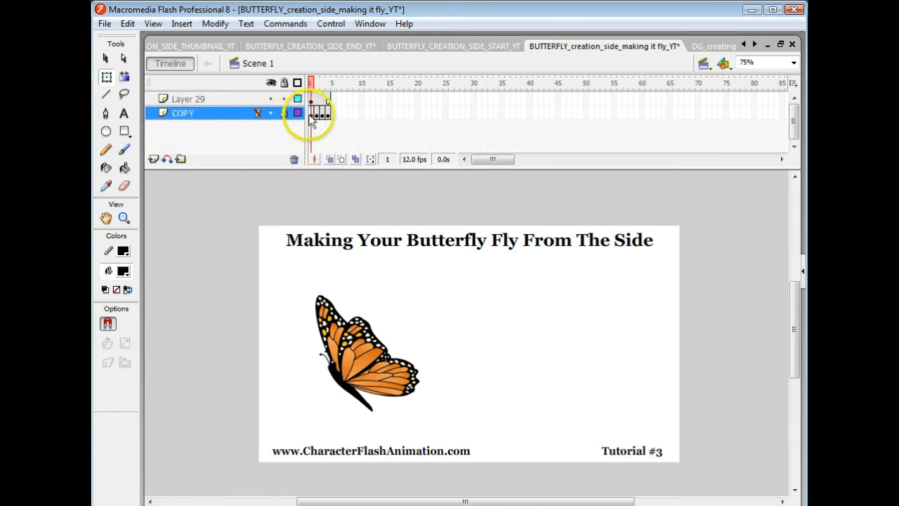
pyautogui.moveTo(317, 117); pyautogui.dragTo(332, 123)
pyautogui.rightClick(331, 120)
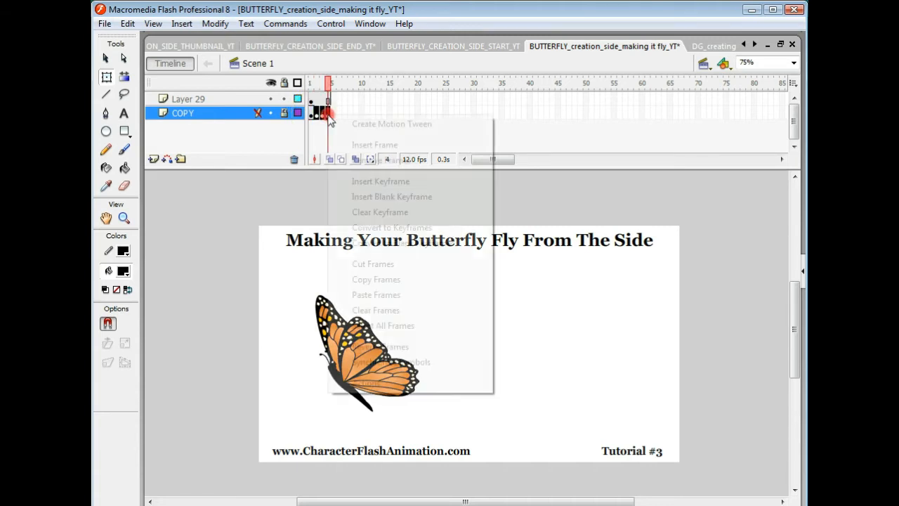
pyautogui.click(355, 281)
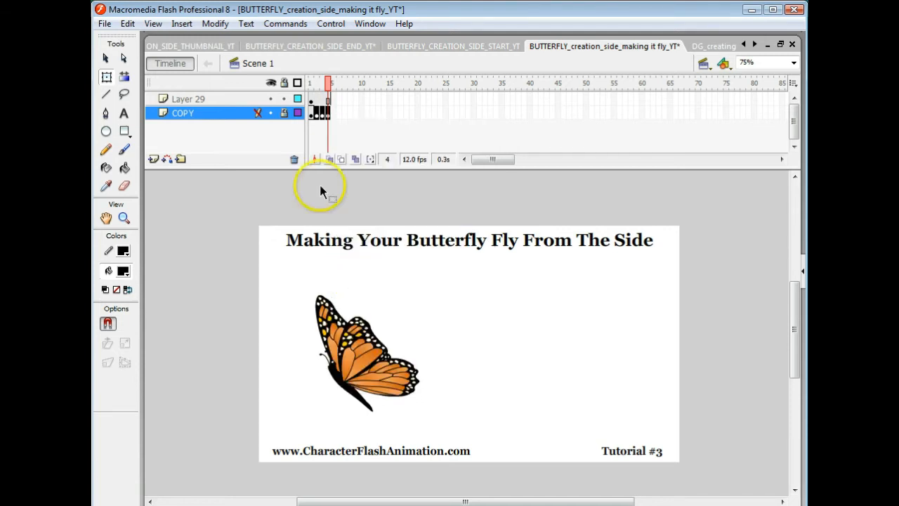
pyautogui.rightClick(322, 119)
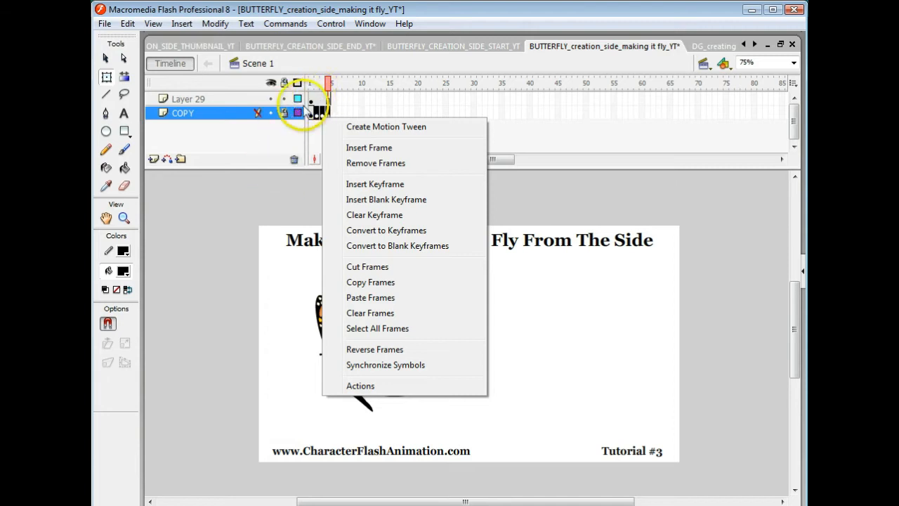
# - Rename the layer holding the butterfly movie clip as BUTTERFLY
pyautogui.click(199, 102)
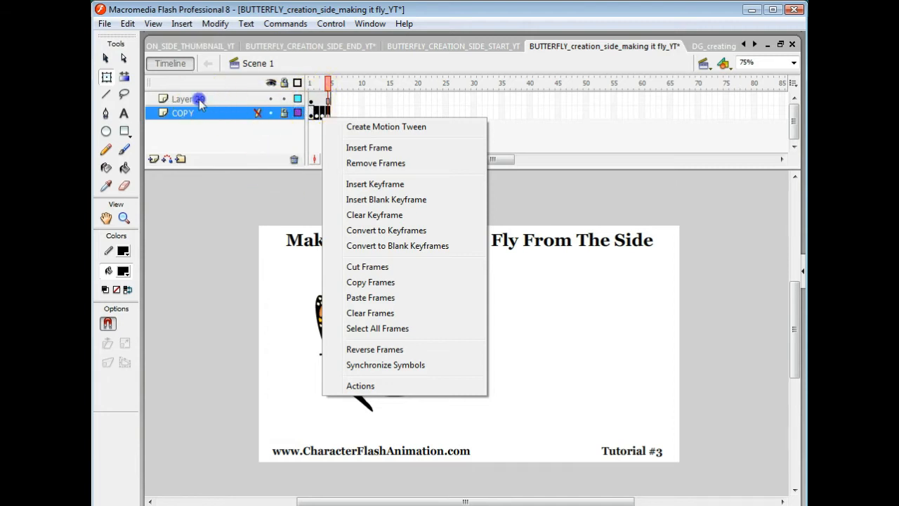
pyautogui.doubleClick(199, 99)
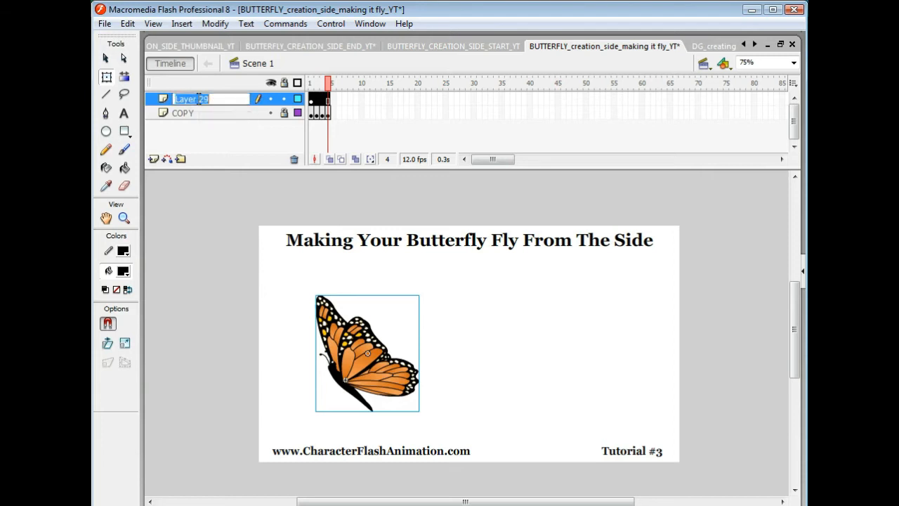
pyautogui.write('BUTTERFLY')
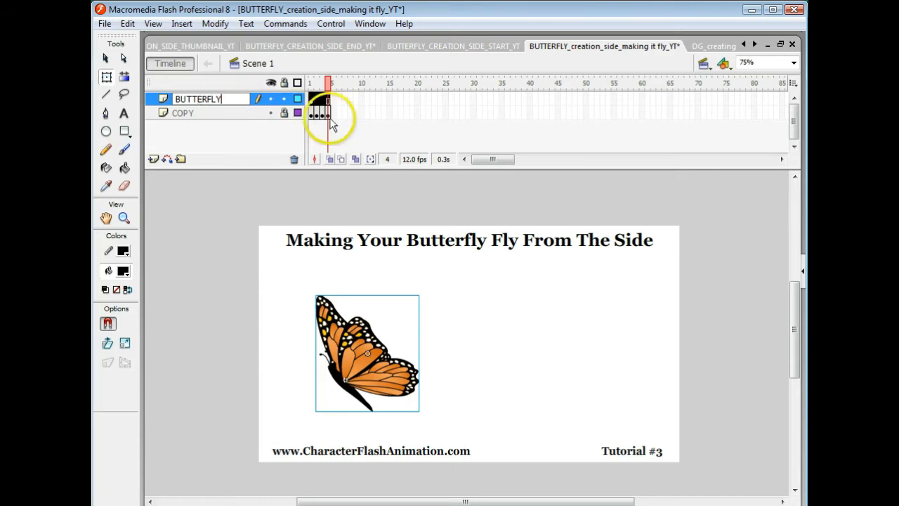
pyautogui.click(251, 190)
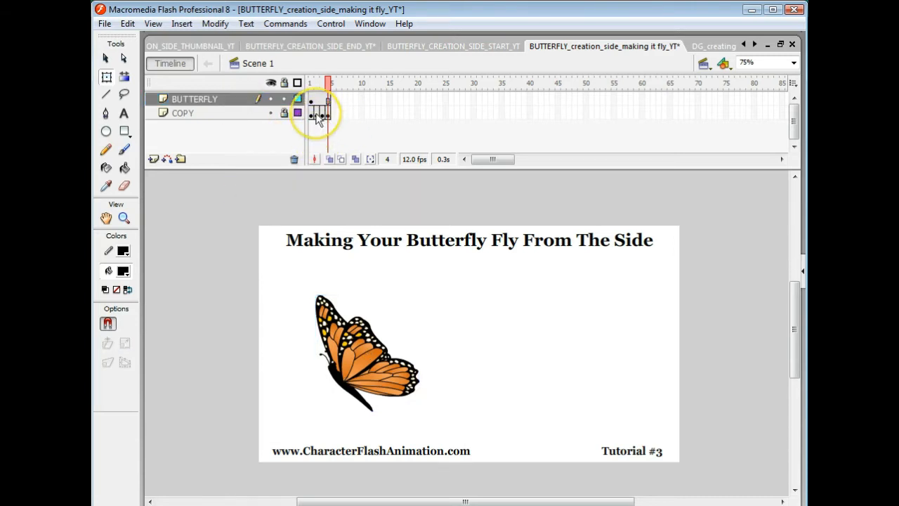
# - Clear the keyframes in frames 2 to 4 of the COPY layer
pyautogui.moveTo(316, 114); pyautogui.dragTo(335, 113)
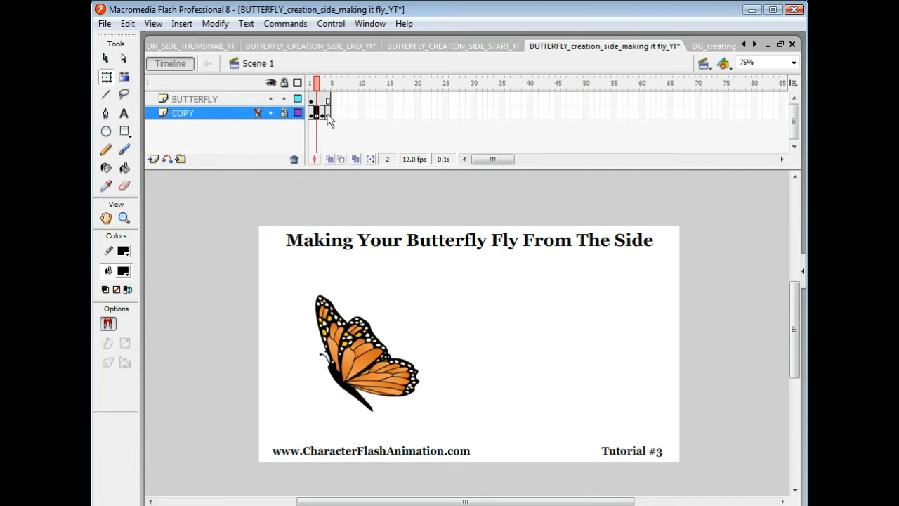
pyautogui.click(327, 113)
pyautogui.rightClick(327, 114)
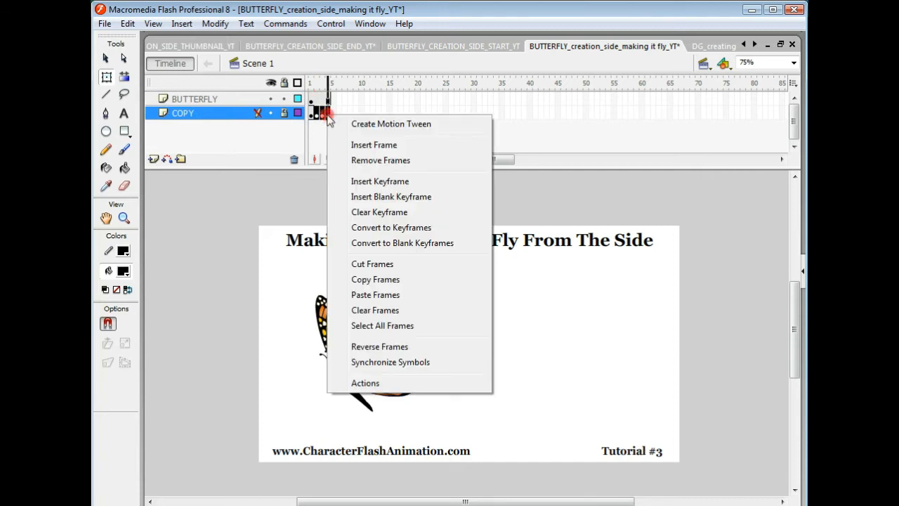
pyautogui.click(364, 212)
pyautogui.click(353, 196)
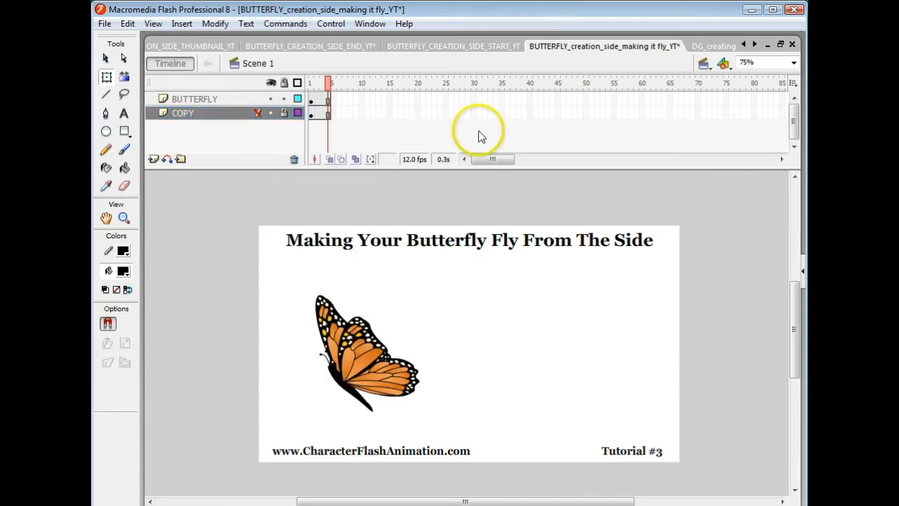
# - Scale the butterfly down to about half its size and move it just off the stage, beyond its right edge
pyautogui.click(223, 100)
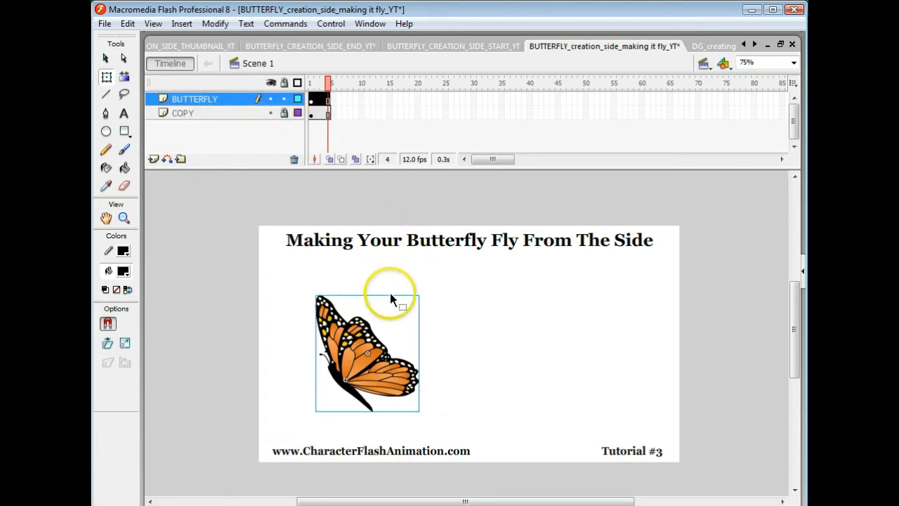
pyautogui.click(361, 324)
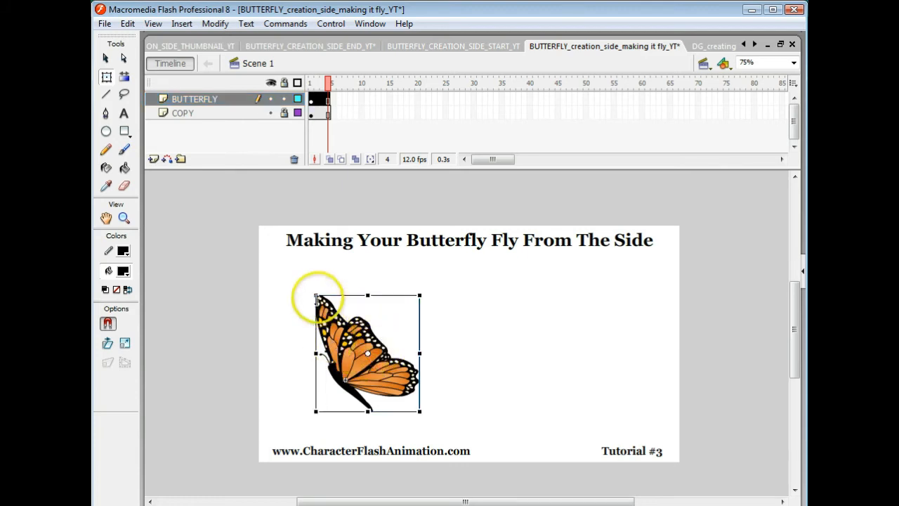
pyautogui.moveTo(316, 300); pyautogui.dragTo(342, 326)
pyautogui.click(371, 357)
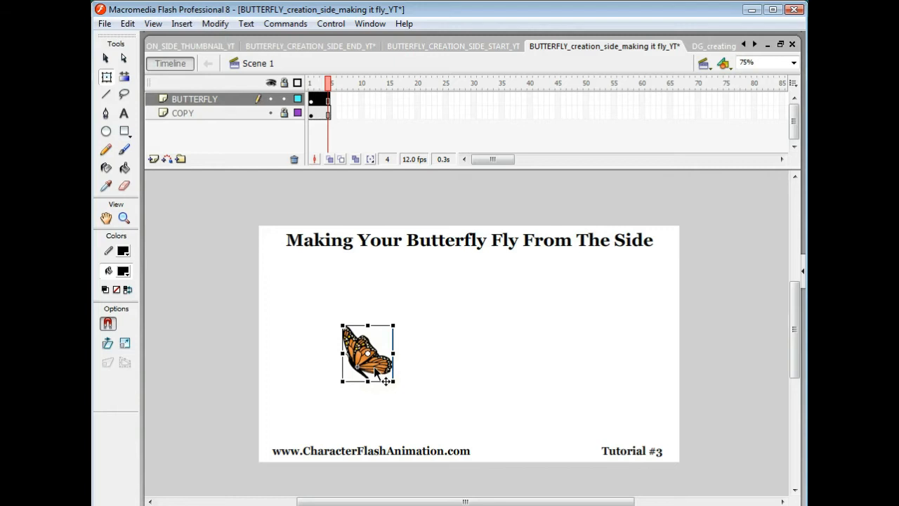
pyautogui.moveTo(376, 370); pyautogui.dragTo(719, 321)
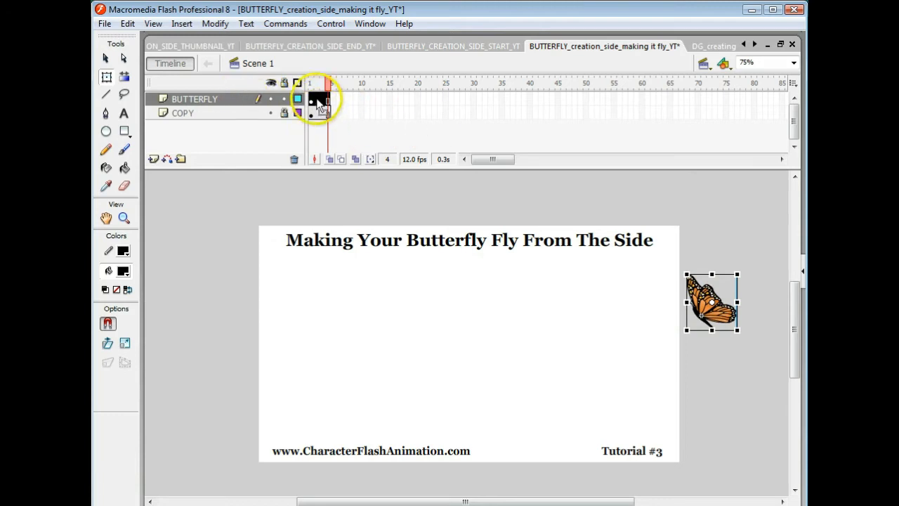
# - Add a guide layer above BUTTERFLY and link the BUTTERFLY layer to it as a guided layer
pyautogui.click(154, 161)
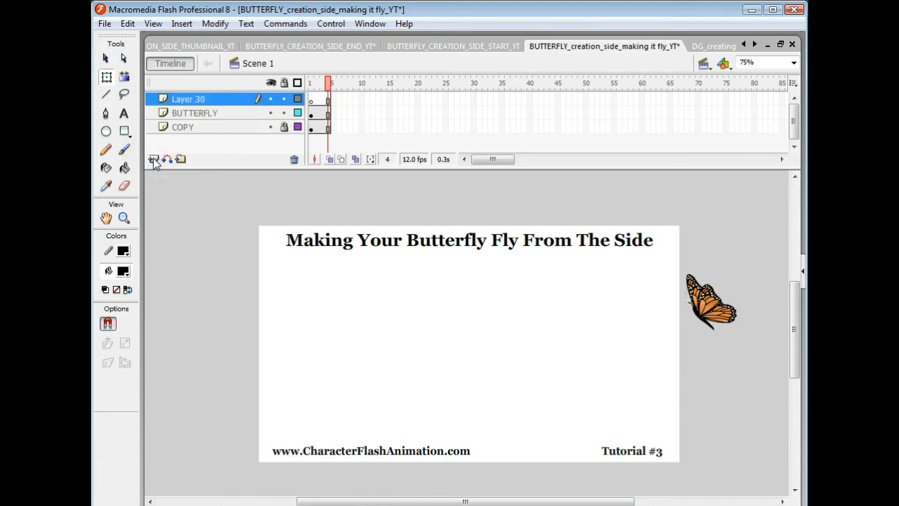
pyautogui.rightClick(209, 101)
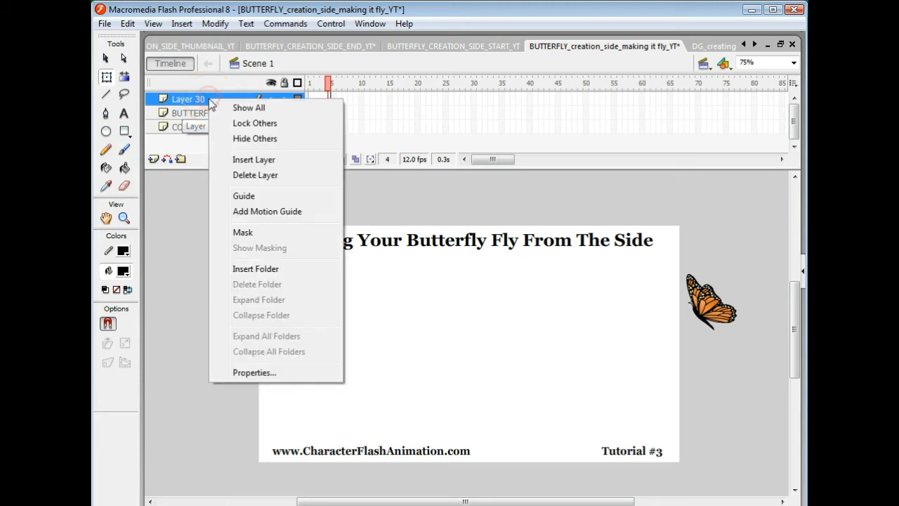
pyautogui.click(241, 198)
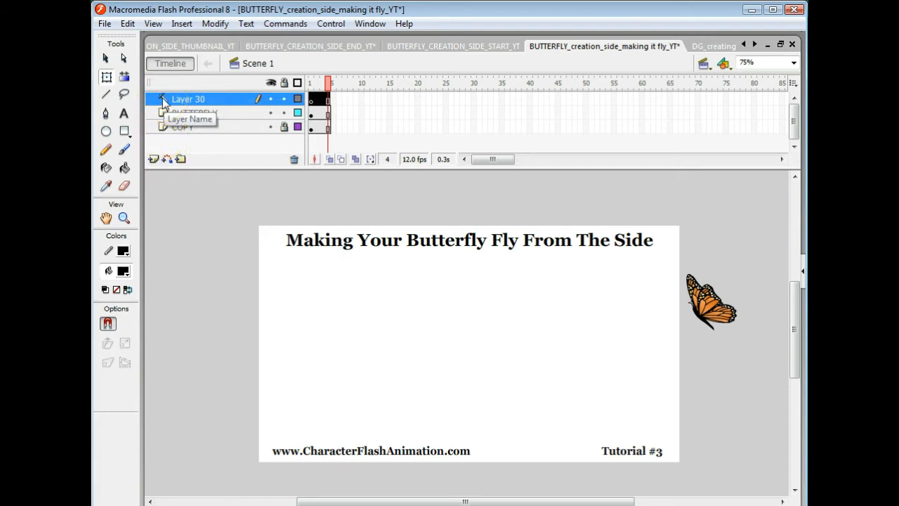
pyautogui.click(187, 99)
pyautogui.click(163, 114)
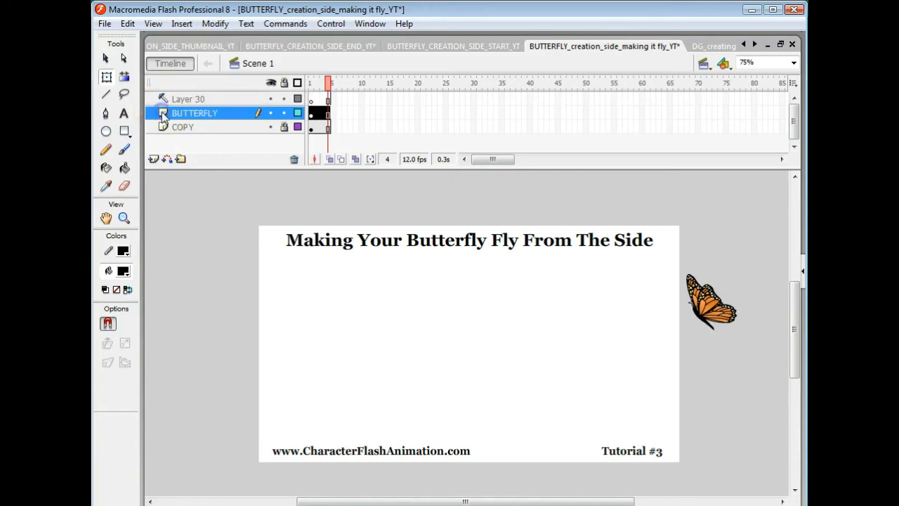
pyautogui.rightClick(163, 114)
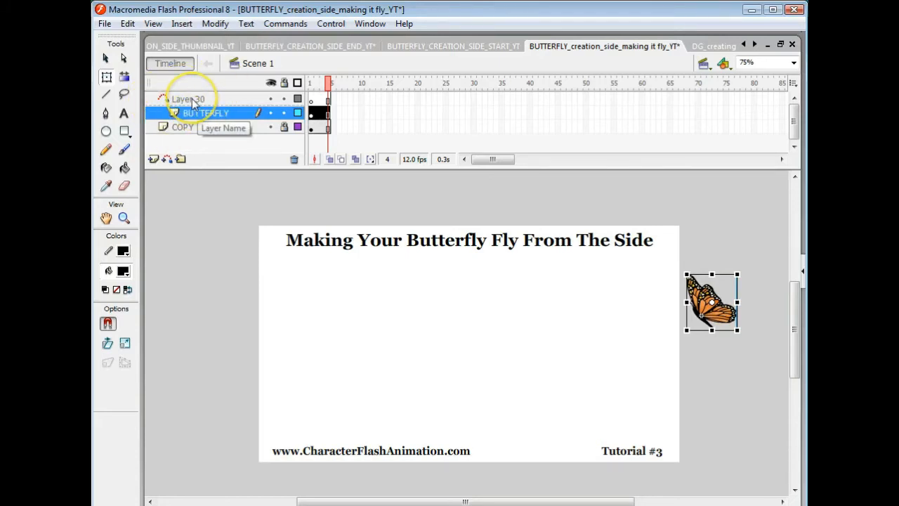
# - Rename the motion guide layer above BUTTERFLY as GUIDE
pyautogui.click(192, 98)
pyautogui.doubleClick(192, 99)
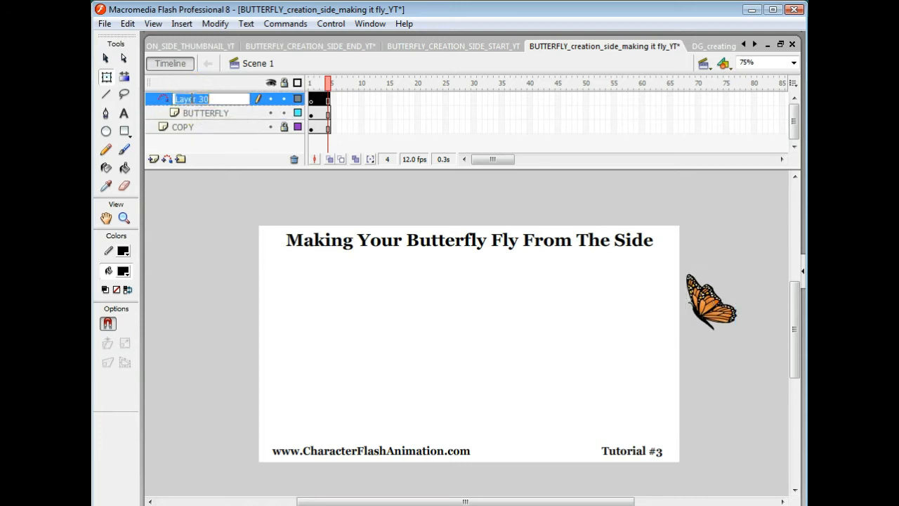
pyautogui.write('GUIDE')
pyautogui.click(206, 204)
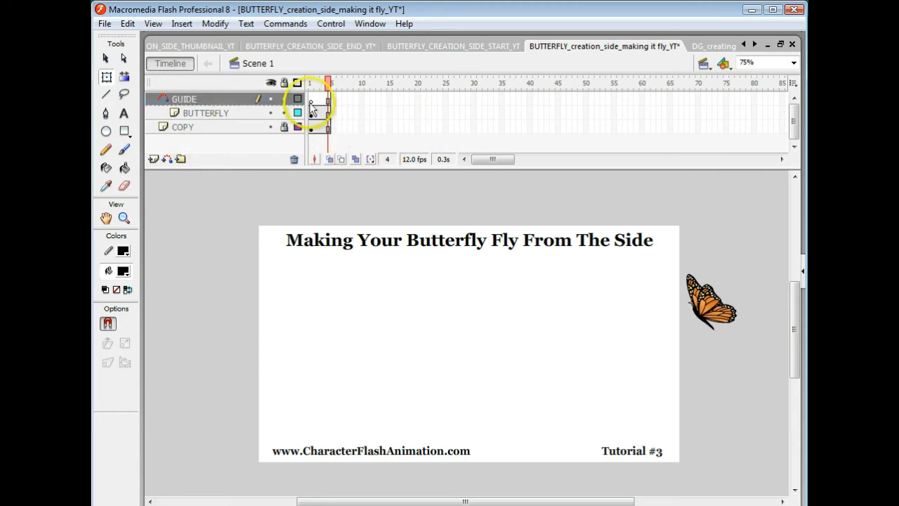
# - Extend the GUIDE, BUTTERFLY and COPY layers to frame 130 by inserting frames
pyautogui.click(782, 160)
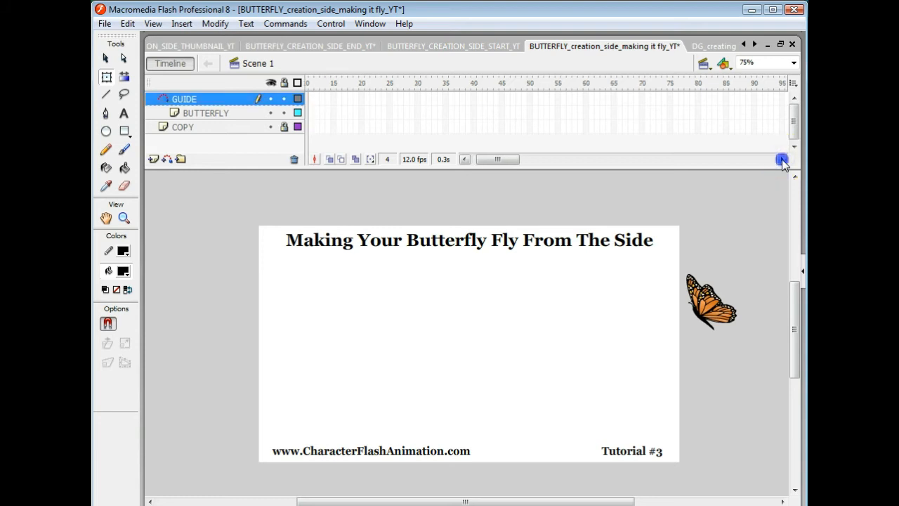
pyautogui.moveTo(781, 160); pyautogui.dragTo(782, 158)
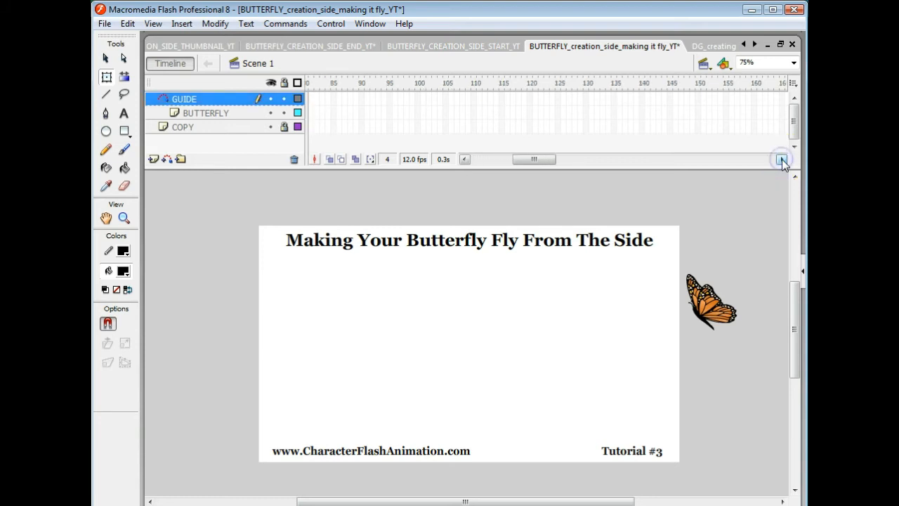
pyautogui.click(586, 99)
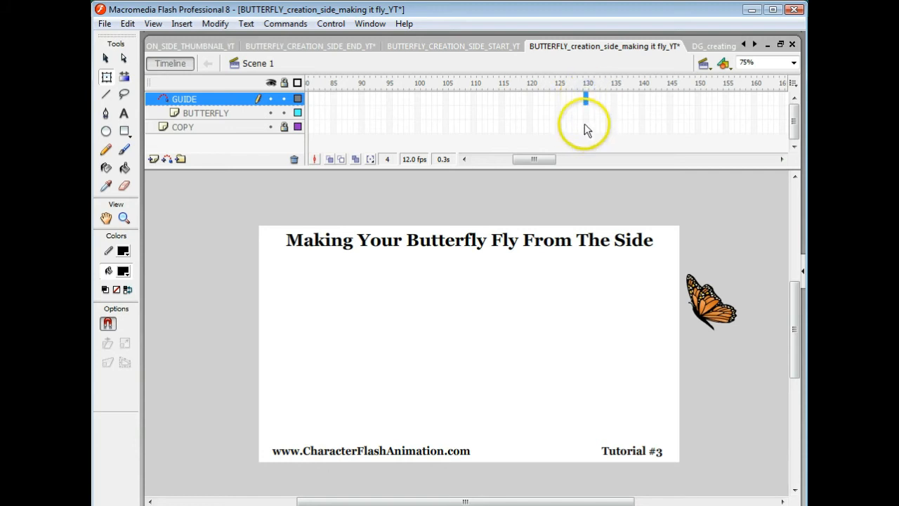
pyautogui.rightClick(587, 127)
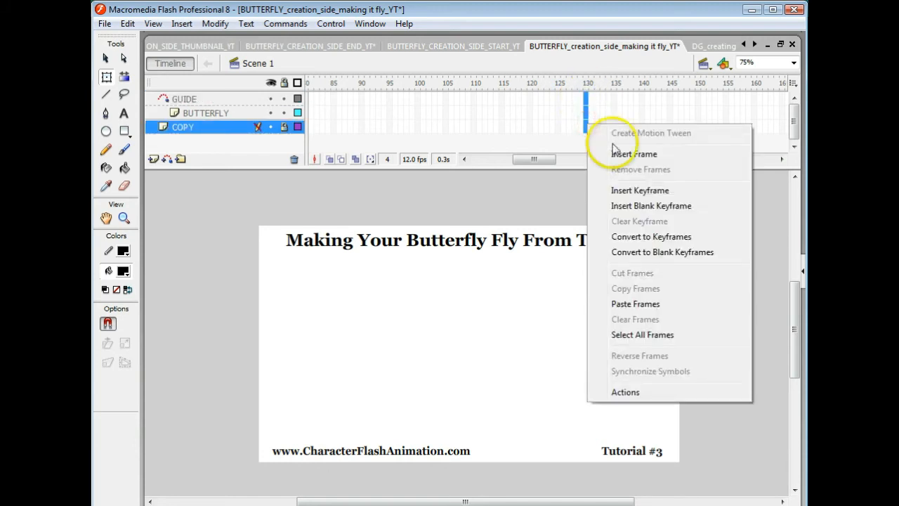
pyautogui.click(622, 154)
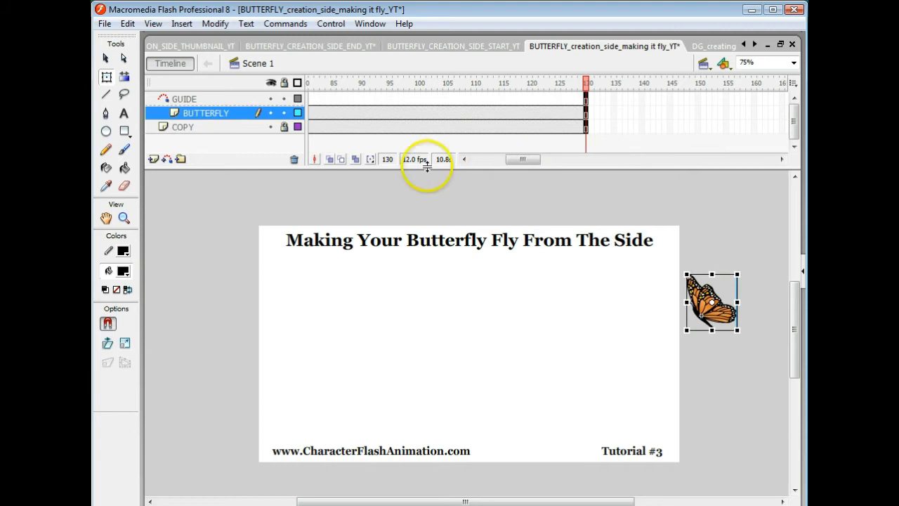
# - In frame 1 of the GUIDE layer, draw a winding pencil path from beyond the stage's right edge, across the stage, past its left edge
pyautogui.click(465, 159)
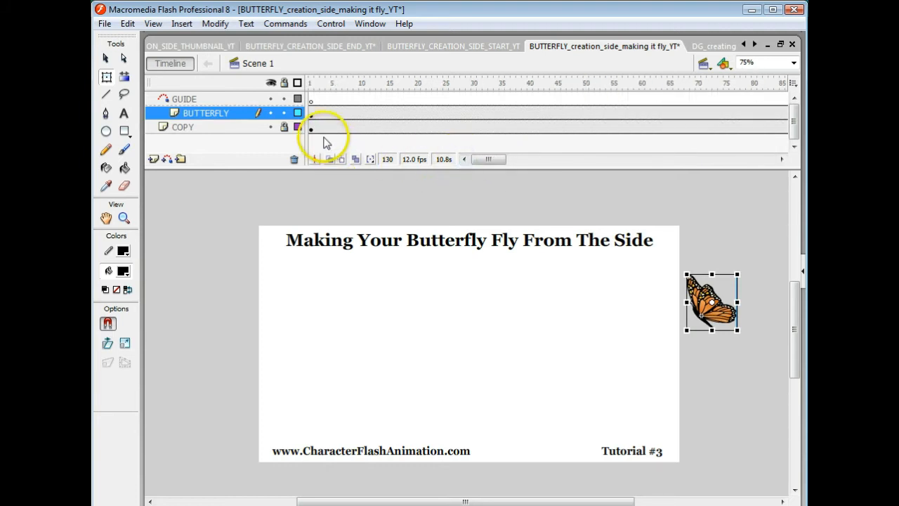
pyautogui.click(311, 99)
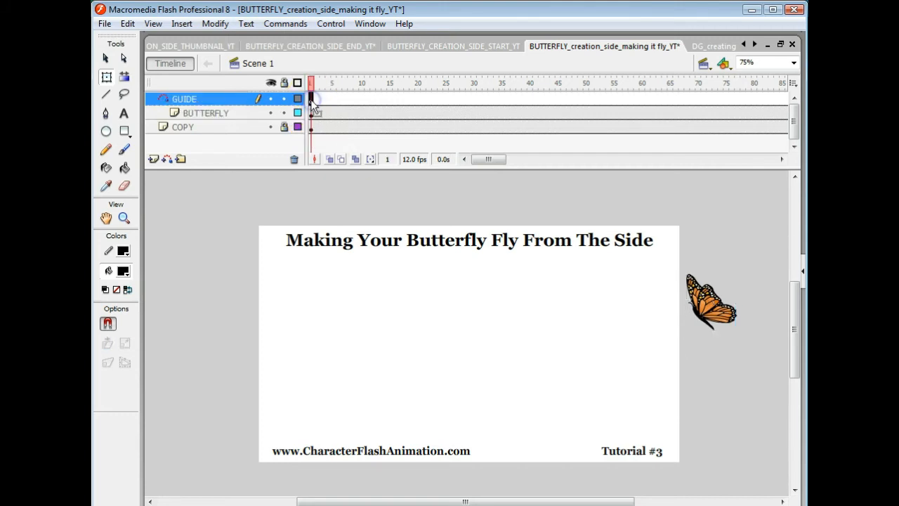
pyautogui.click(107, 151)
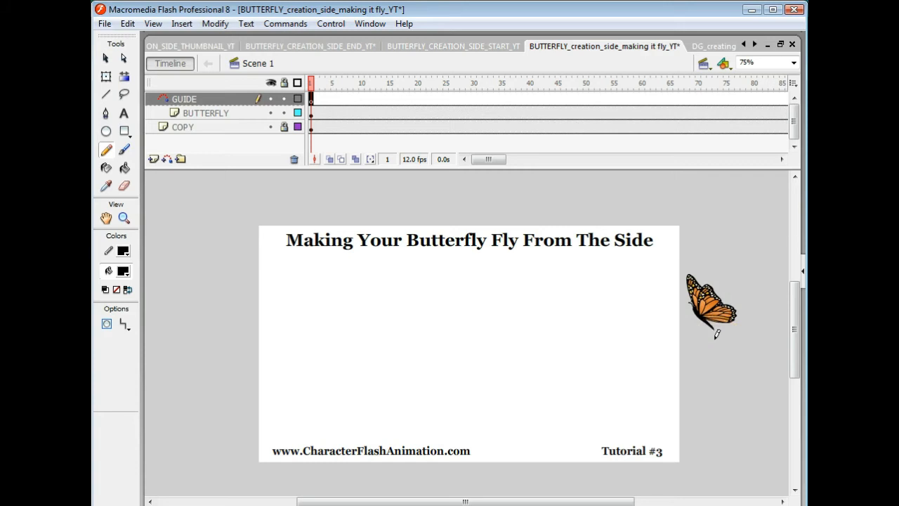
pyautogui.moveTo(717, 335); pyautogui.dragTo(725, 339)
pyautogui.moveTo(725, 338)
pyautogui.mouseDown()
pyautogui.moveTo(650, 271)
pyautogui.moveTo(629, 260)
pyautogui.moveTo(595, 262)
pyautogui.moveTo(595, 285)
pyautogui.moveTo(625, 308)
pyautogui.moveTo(643, 344)
pyautogui.moveTo(626, 411)
pyautogui.moveTo(604, 423)
pyautogui.moveTo(560, 401)
pyautogui.moveTo(535, 414)
pyautogui.moveTo(414, 402)
pyautogui.moveTo(404, 385)
pyautogui.moveTo(420, 359)
pyautogui.moveTo(557, 368)
pyautogui.moveTo(592, 362)
pyautogui.moveTo(599, 351)
pyautogui.moveTo(584, 330)
pyautogui.moveTo(529, 319)
pyautogui.moveTo(519, 272)
pyautogui.moveTo(456, 267)
pyautogui.mouseUp()
pyautogui.moveTo(423, 311)
pyautogui.mouseDown()
pyautogui.moveTo(390, 319)
pyautogui.moveTo(372, 271)
pyautogui.moveTo(331, 267)
pyautogui.moveTo(321, 290)
pyautogui.moveTo(333, 316)
pyautogui.moveTo(375, 344)
pyautogui.moveTo(371, 370)
pyautogui.moveTo(355, 376)
pyautogui.moveTo(313, 363)
pyautogui.moveTo(281, 315)
pyautogui.moveTo(189, 286)
pyautogui.mouseUp()
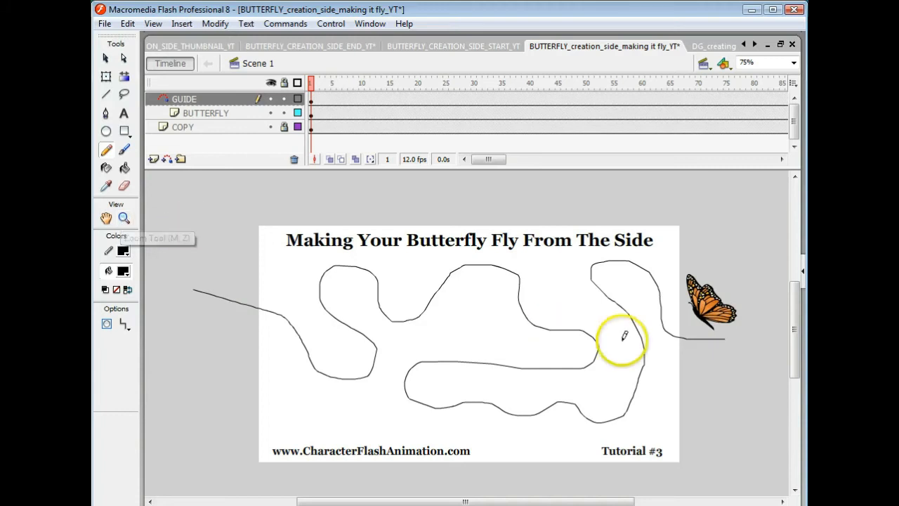
# - Move the butterfly in frame 1 just beyond the starting end of the guide path, off the stage's right edge
pyautogui.click(124, 219)
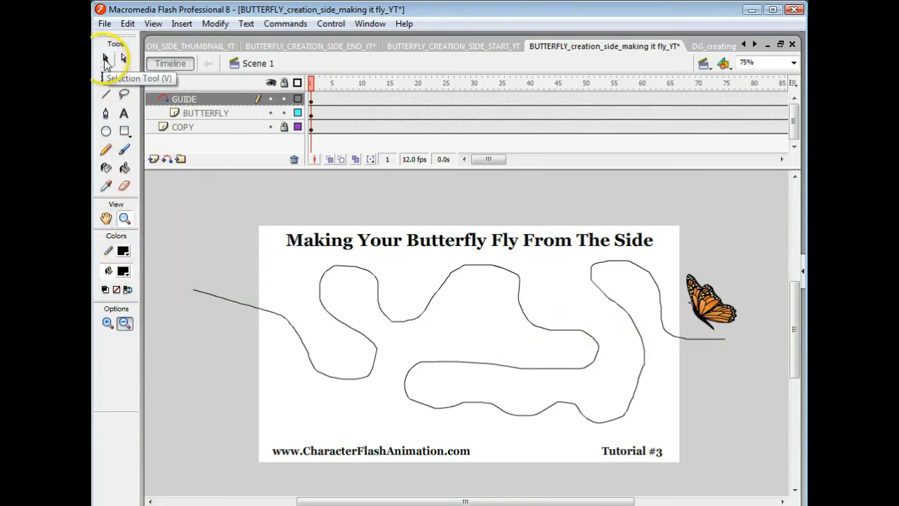
pyautogui.click(105, 59)
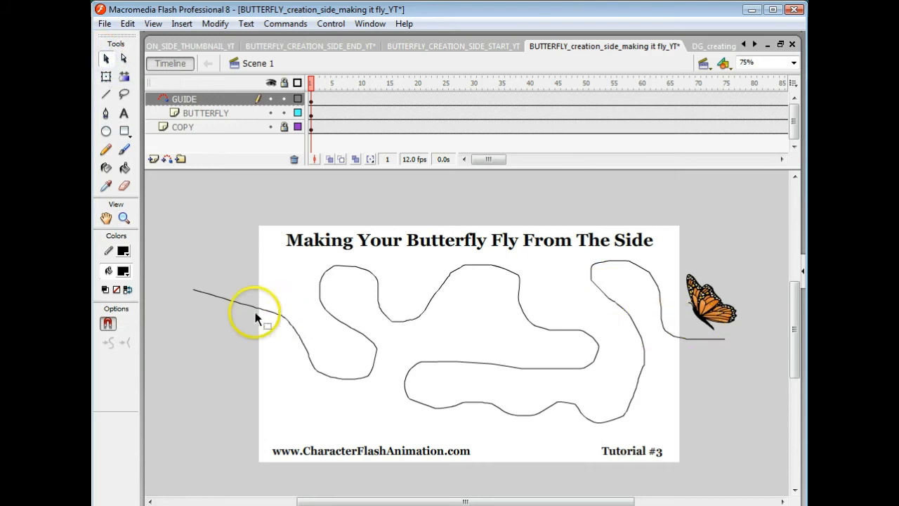
pyautogui.click(123, 218)
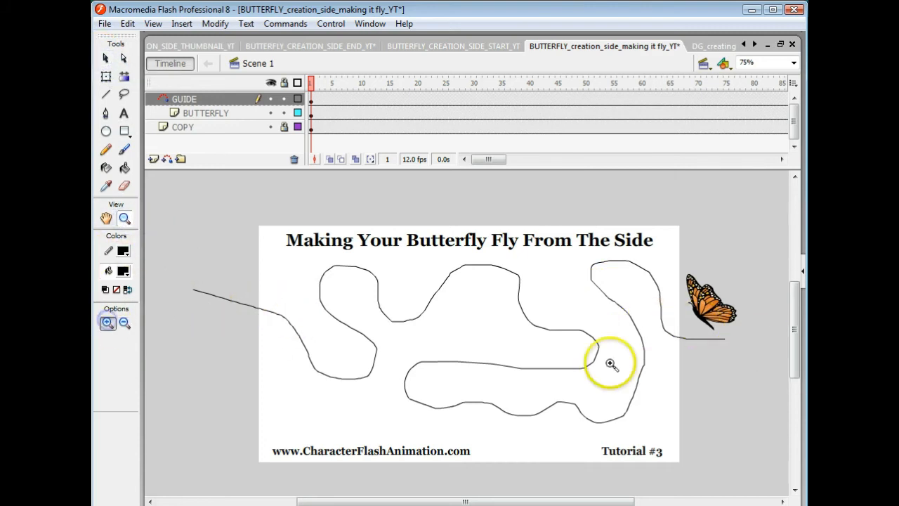
pyautogui.click(716, 326)
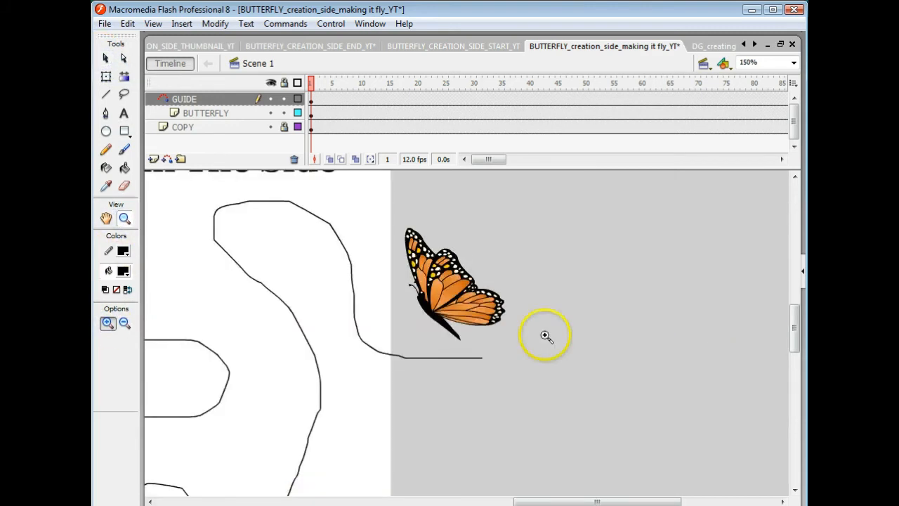
pyautogui.click(438, 297)
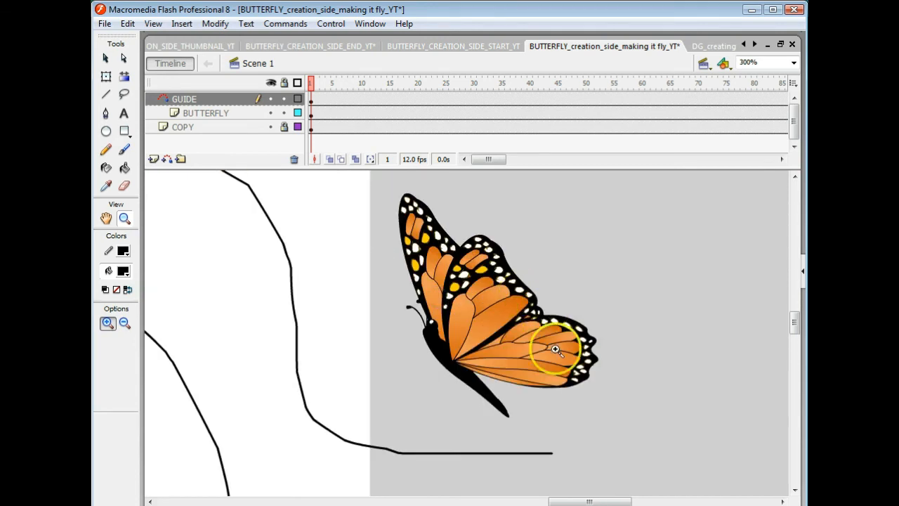
pyautogui.moveTo(795, 324); pyautogui.dragTo(795, 326)
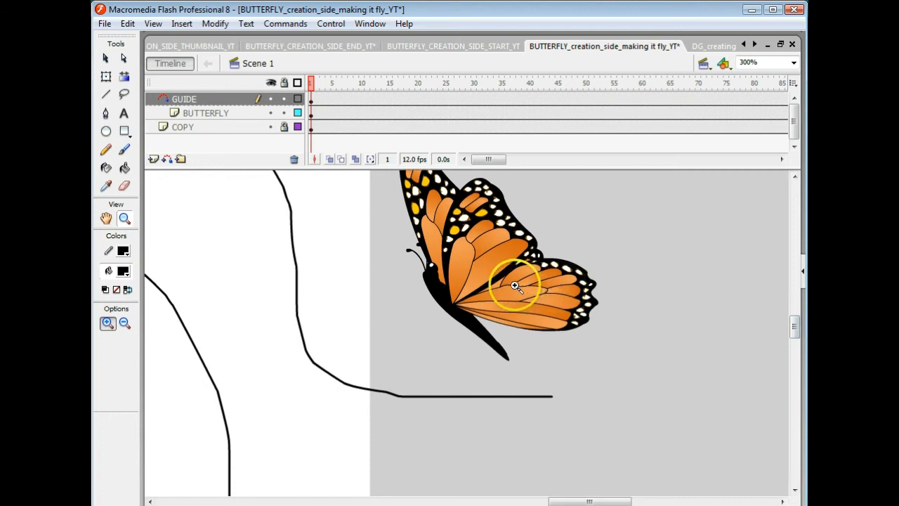
pyautogui.click(104, 59)
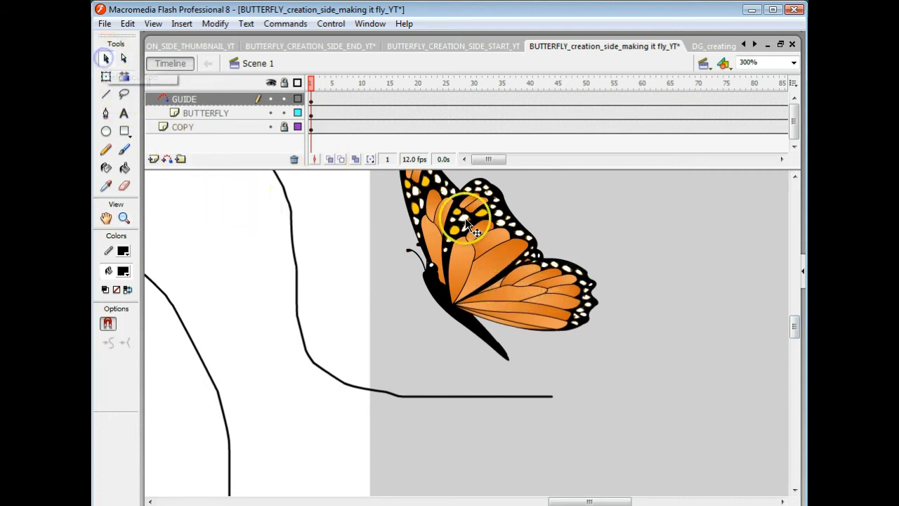
pyautogui.click(494, 272)
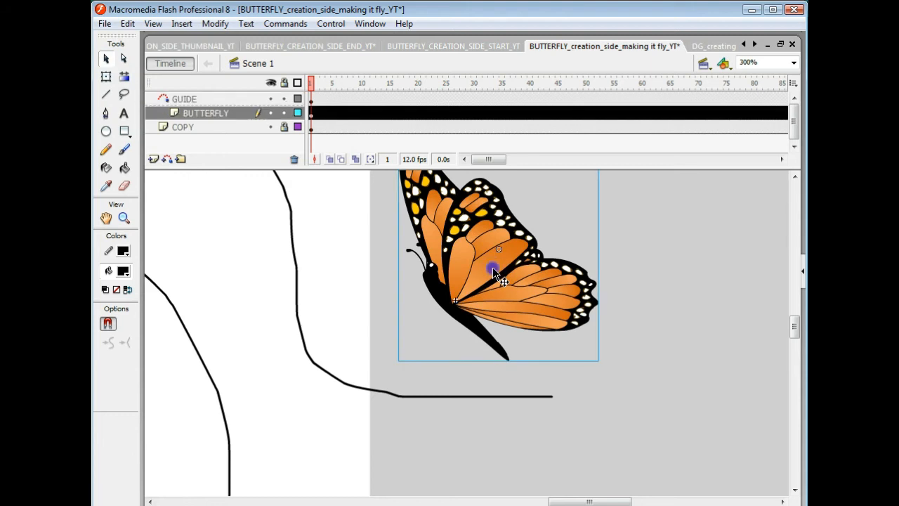
pyautogui.moveTo(493, 268)
pyautogui.mouseDown()
pyautogui.moveTo(670, 347)
pyautogui.moveTo(615, 353)
pyautogui.mouseUp()
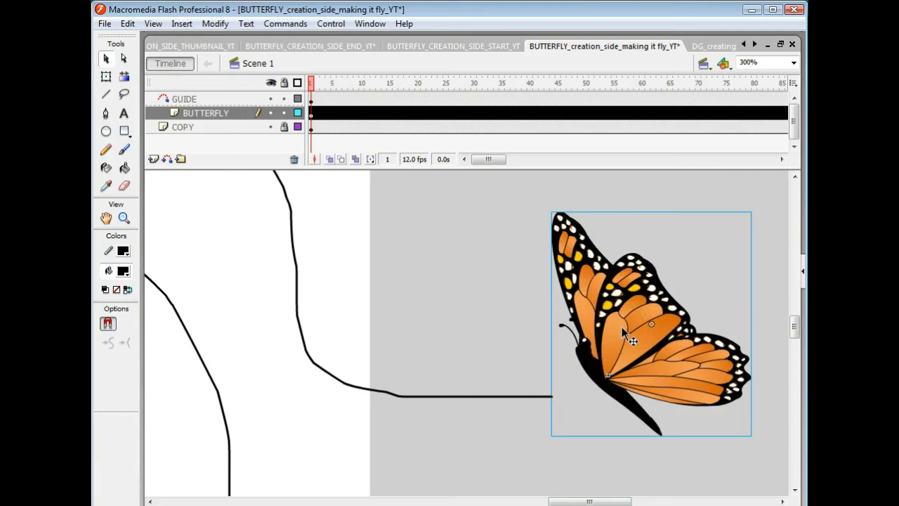
# - Move the butterfly's transformation point onto its registration point, where the wings meet the body
pyautogui.press('q')
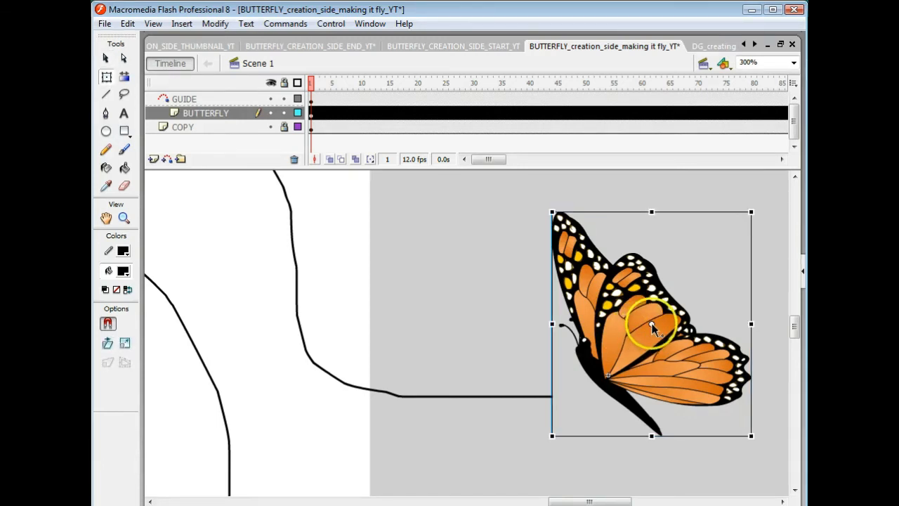
pyautogui.moveTo(652, 323); pyautogui.dragTo(641, 300)
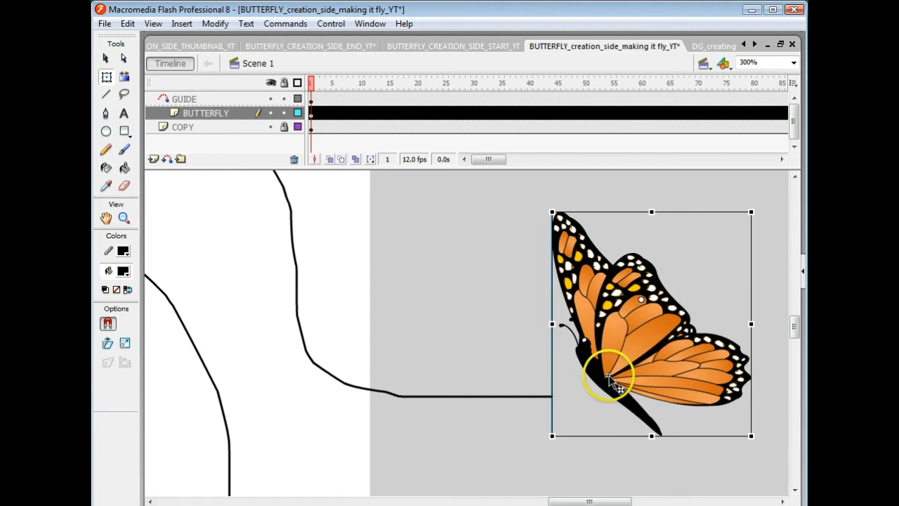
pyautogui.click(641, 301)
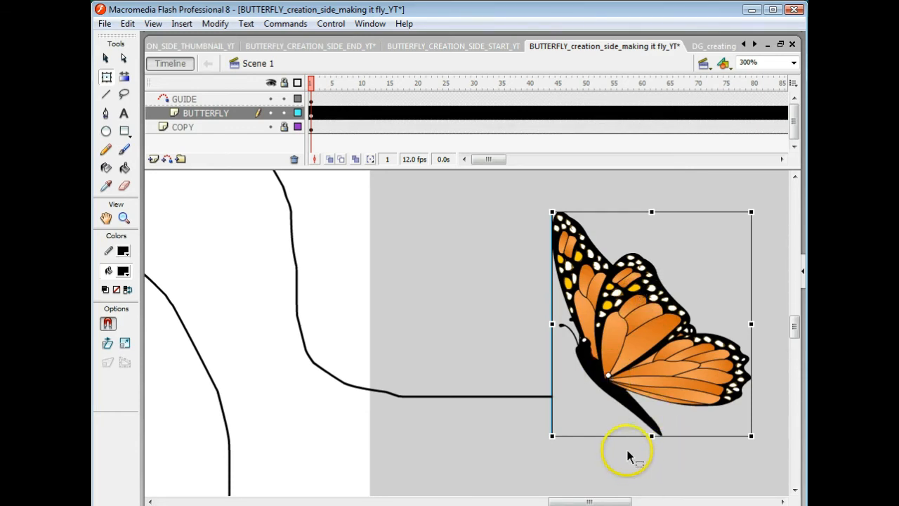
# - With Snap to Objects on, snap the butterfly's transformation point to the starting end of the guide path
pyautogui.click(107, 323)
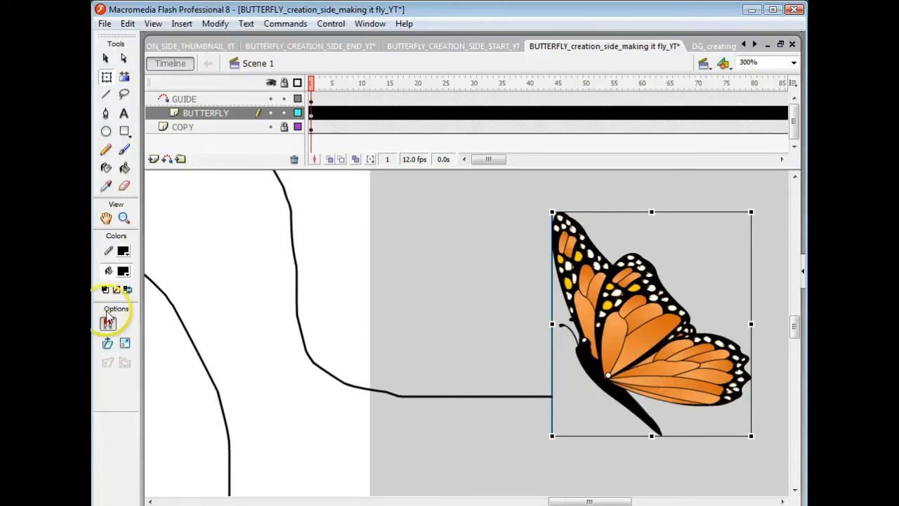
pyautogui.click(108, 323)
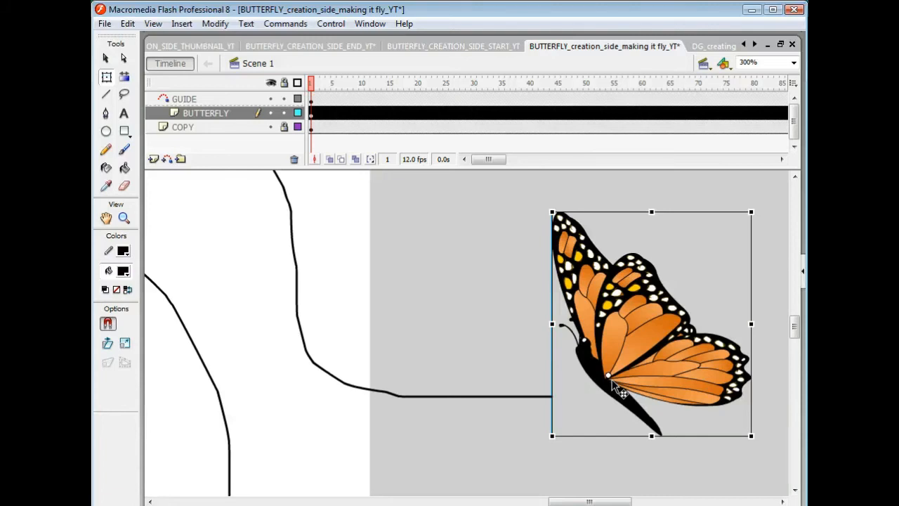
pyautogui.click(106, 59)
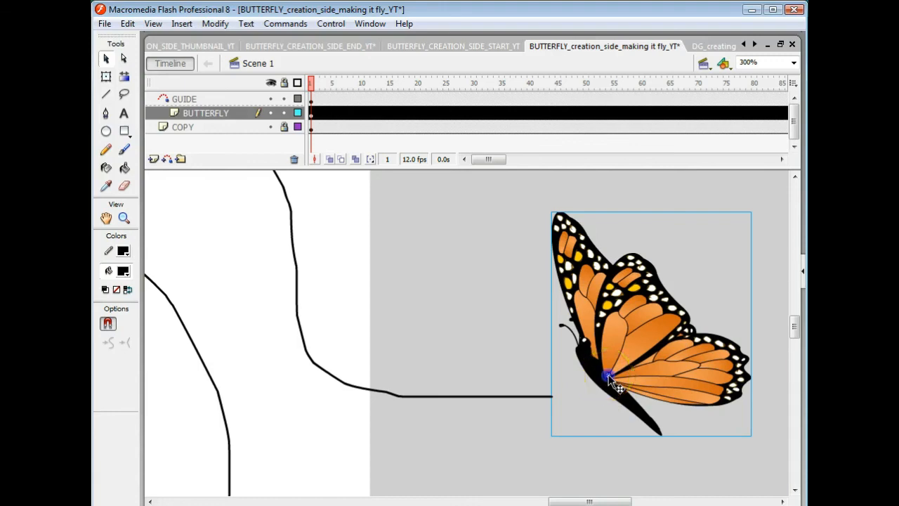
pyautogui.moveTo(608, 379); pyautogui.dragTo(551, 400)
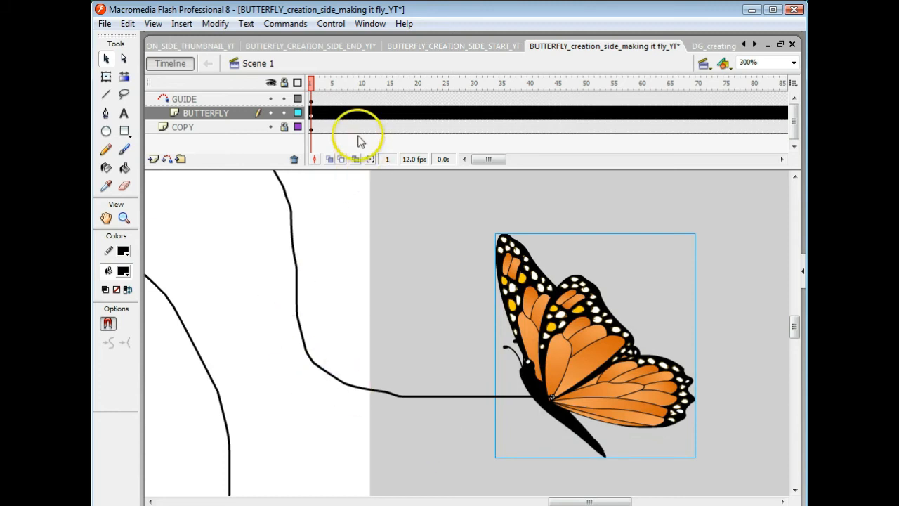
# - Insert a keyframe at frame 130 of the BUTTERFLY layer
pyautogui.click(784, 159)
pyautogui.click(530, 115)
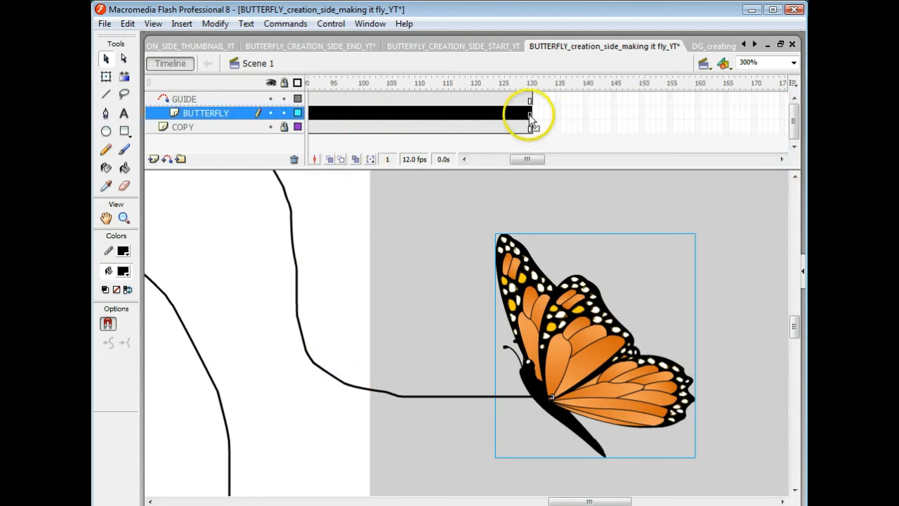
pyautogui.rightClick(528, 114)
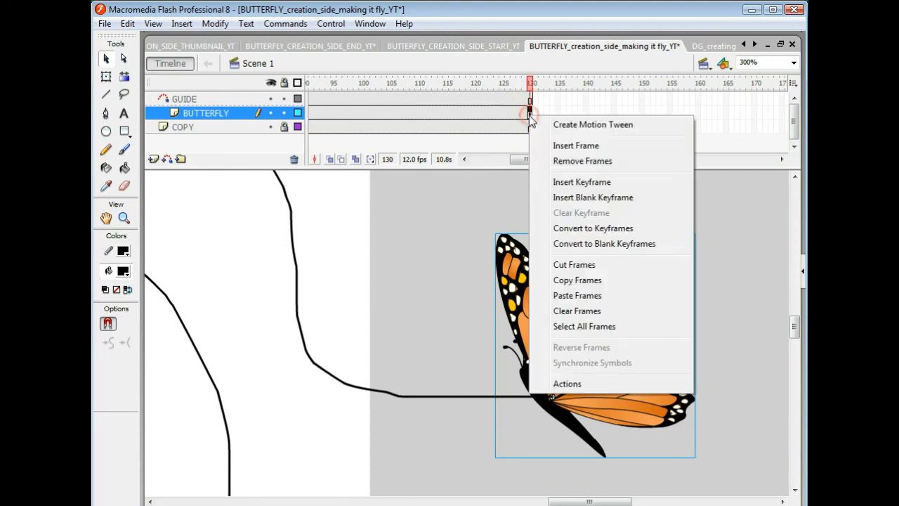
pyautogui.click(562, 182)
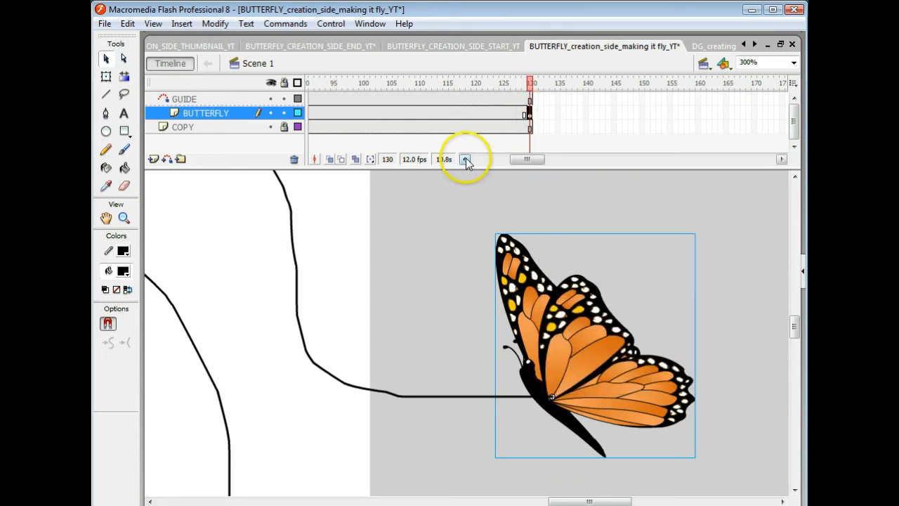
# - Move the butterfly in frame 130 close to the finishing end of the guide path, off the stage's left edge
pyautogui.click(465, 159)
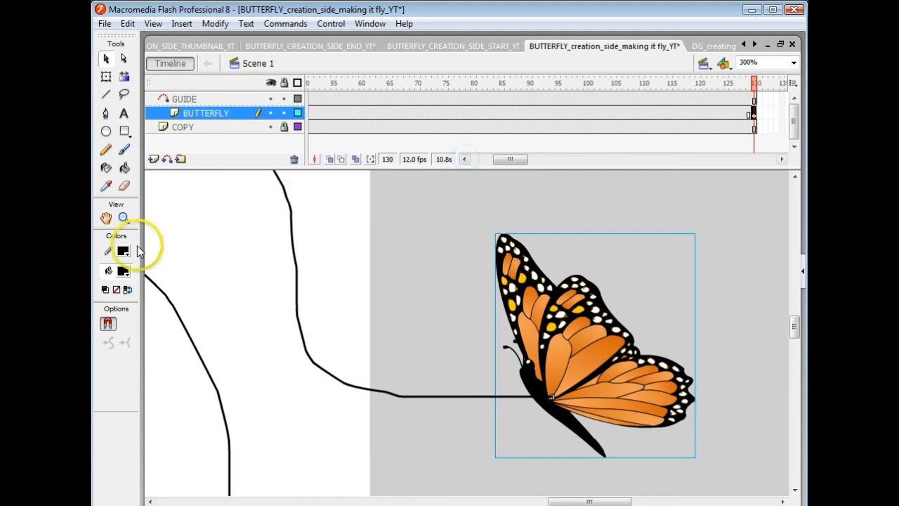
pyautogui.click(123, 217)
pyautogui.click(124, 322)
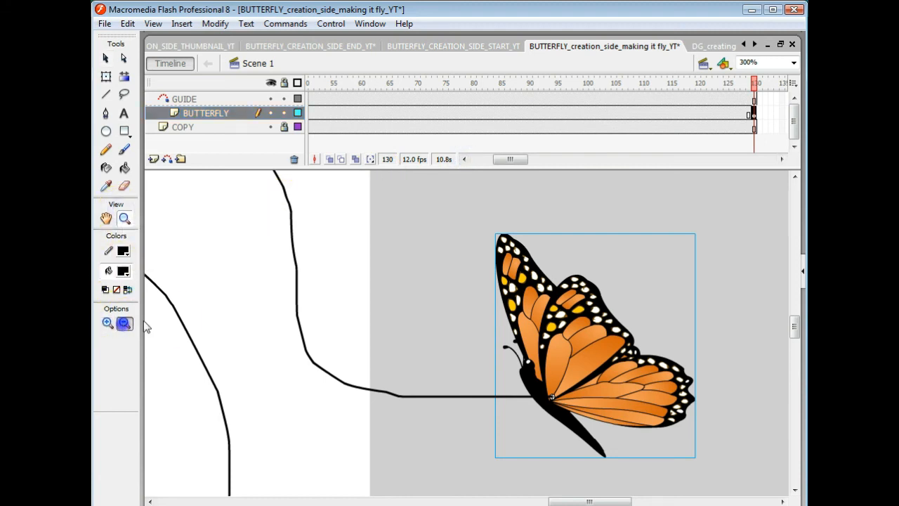
pyautogui.click(252, 342)
pyautogui.click(283, 376)
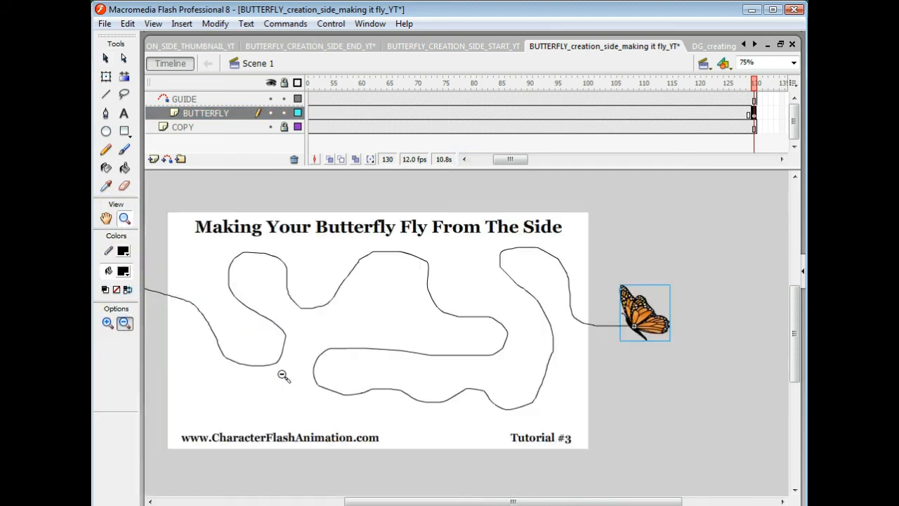
pyautogui.click(150, 500)
pyautogui.click(151, 500)
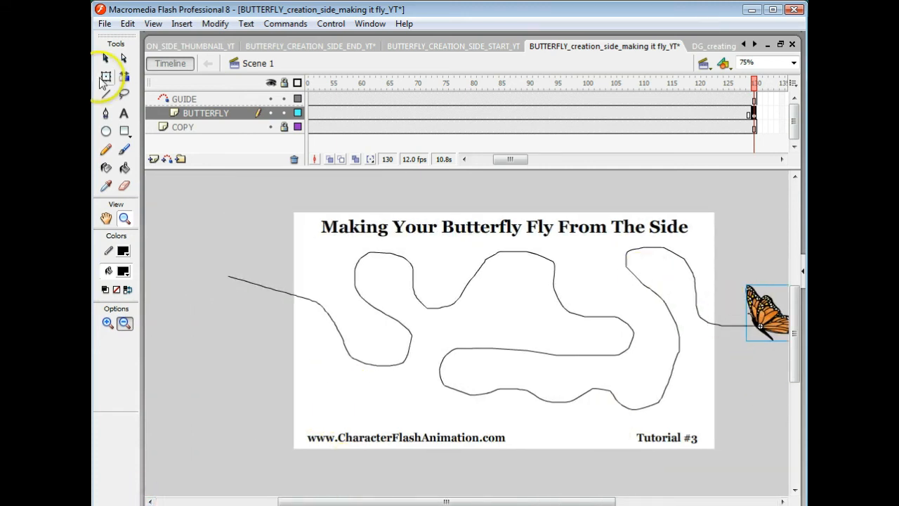
pyautogui.click(107, 59)
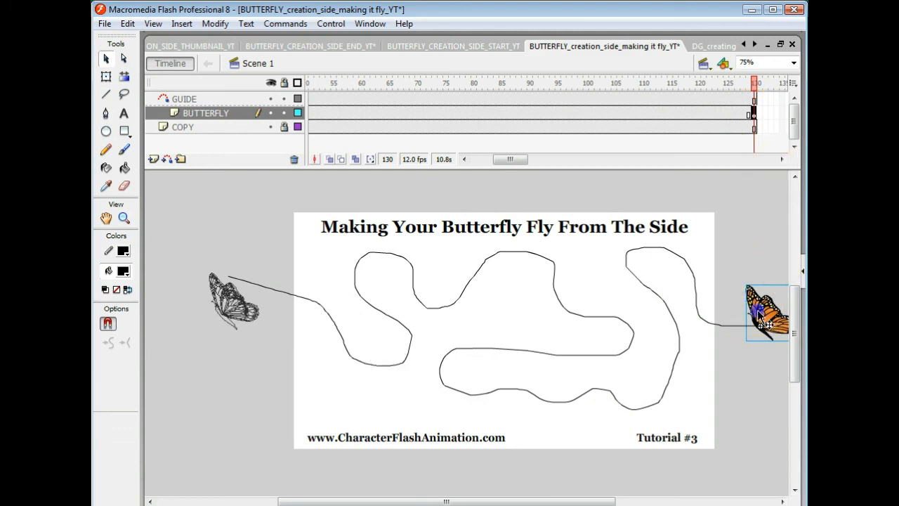
pyautogui.moveTo(221, 302); pyautogui.dragTo(220, 302)
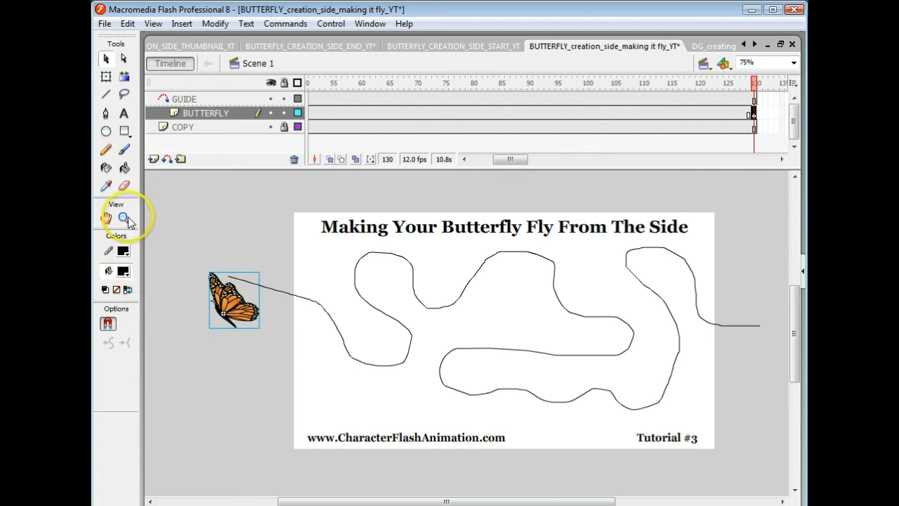
# - Snap the transformation point of the butterfly in frame 130 to the finishing end of the guide path
pyautogui.click(125, 219)
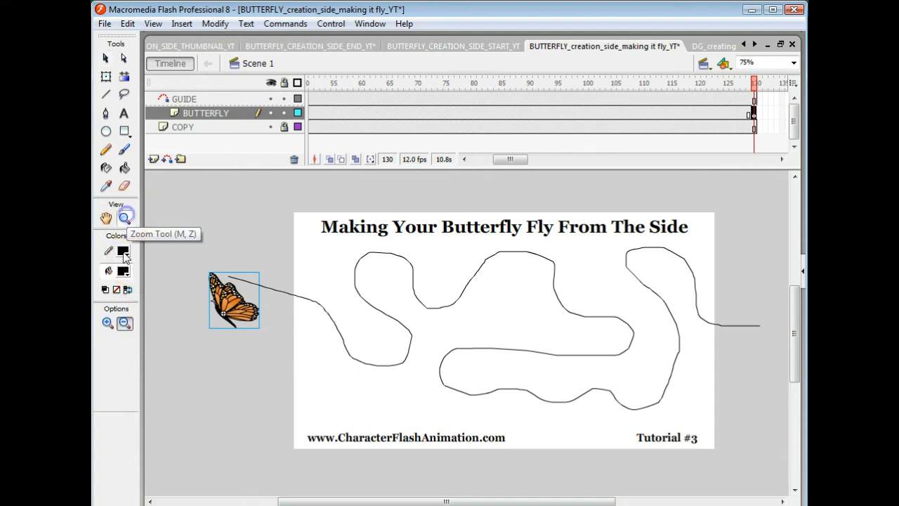
pyautogui.click(107, 324)
pyautogui.click(245, 292)
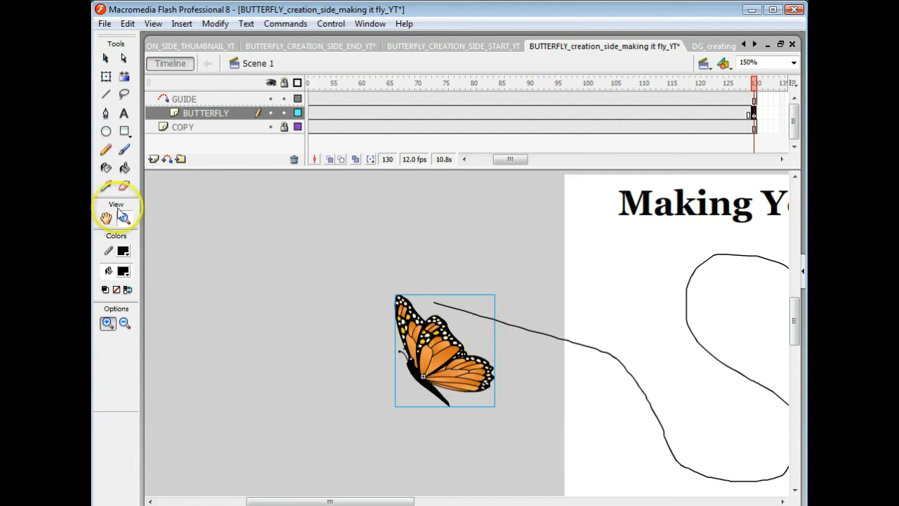
pyautogui.click(422, 339)
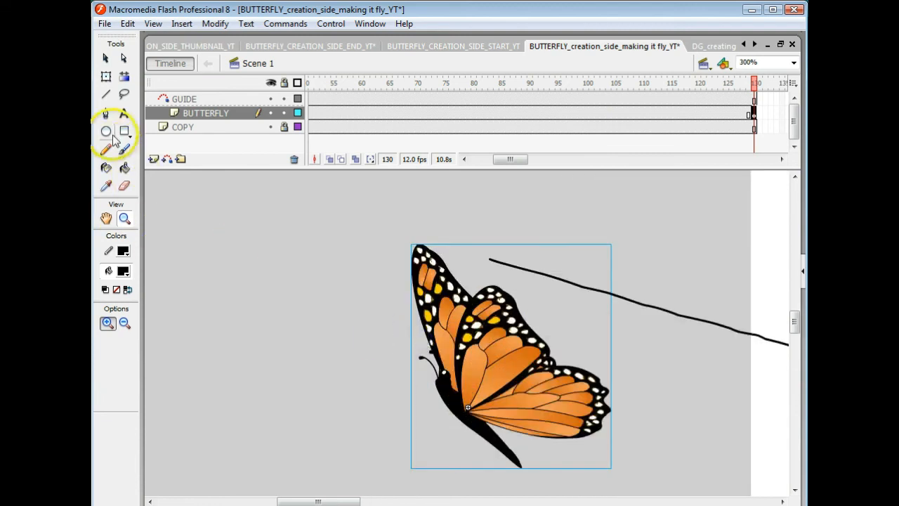
pyautogui.click(106, 58)
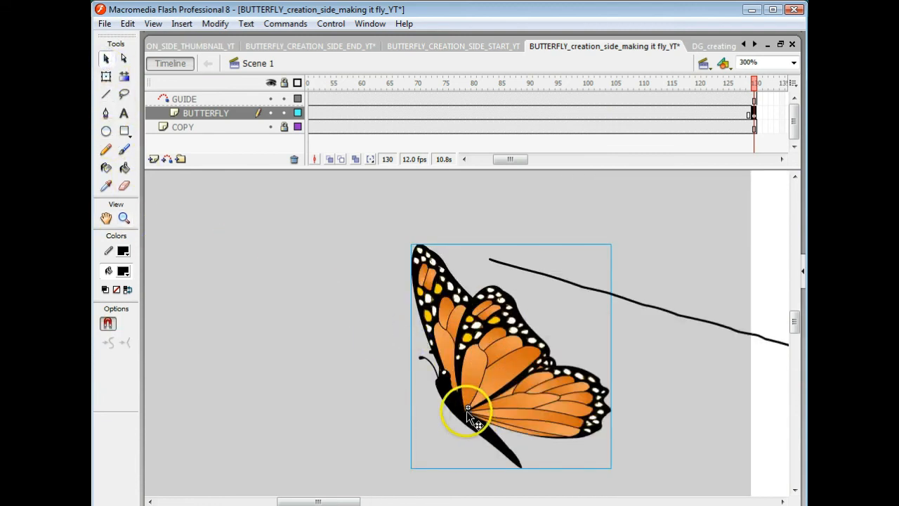
pyautogui.moveTo(469, 410); pyautogui.dragTo(496, 264)
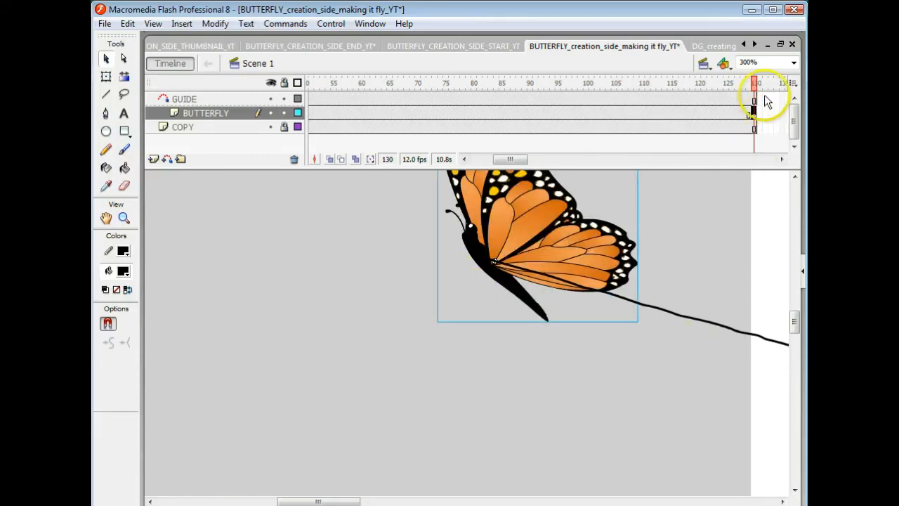
# - Create a motion tween on the BUTTERFLY layer between its keyframes at frames 1 and 130, and test the movie
pyautogui.click(642, 114)
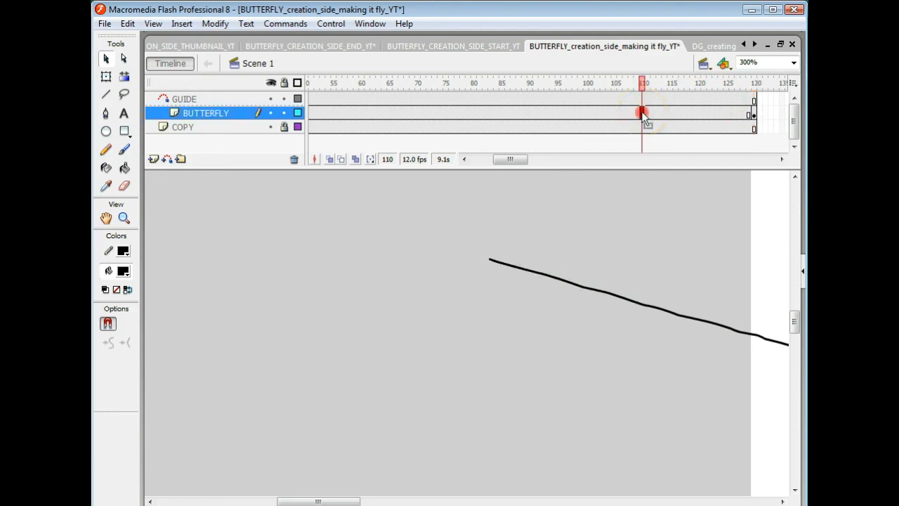
pyautogui.rightClick(642, 114)
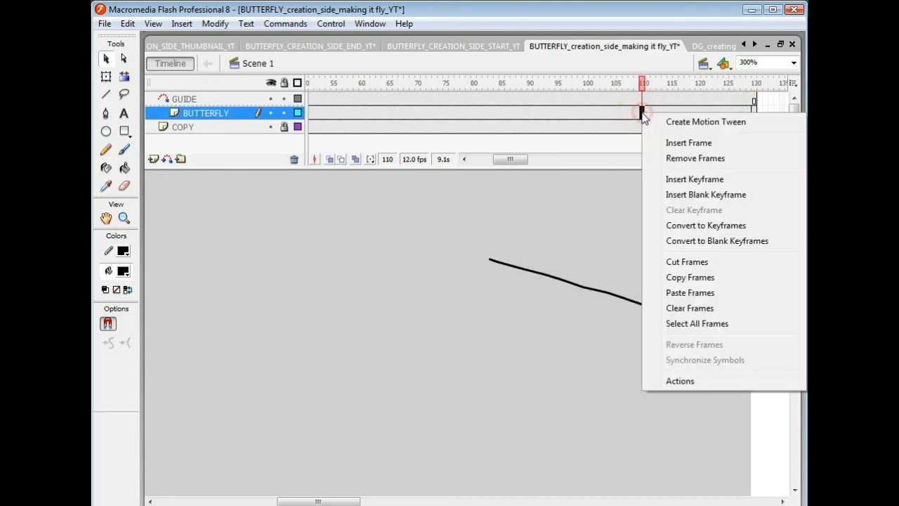
pyautogui.click(683, 124)
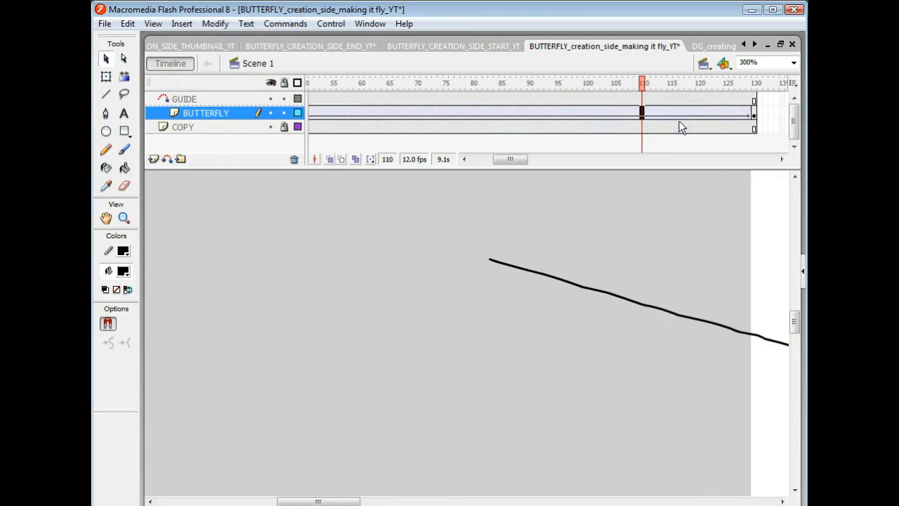
pyautogui.hotkey('ctrl', 'Return')
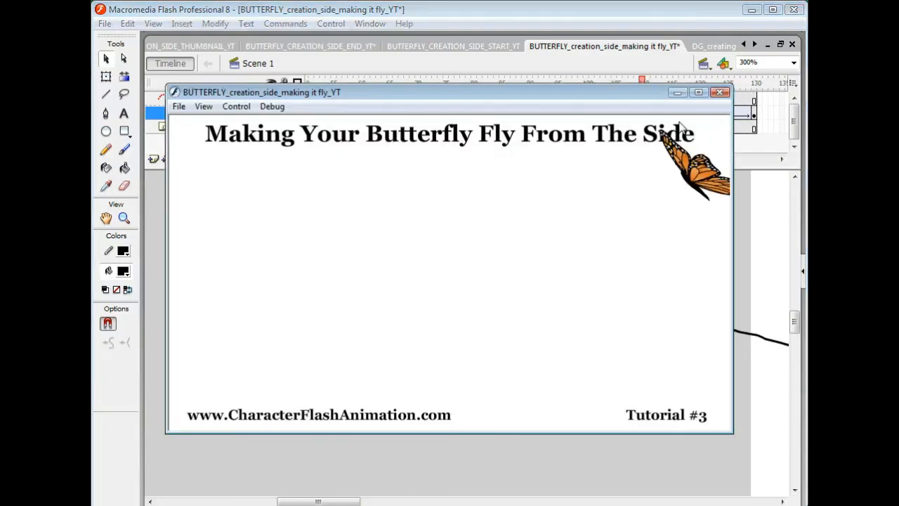